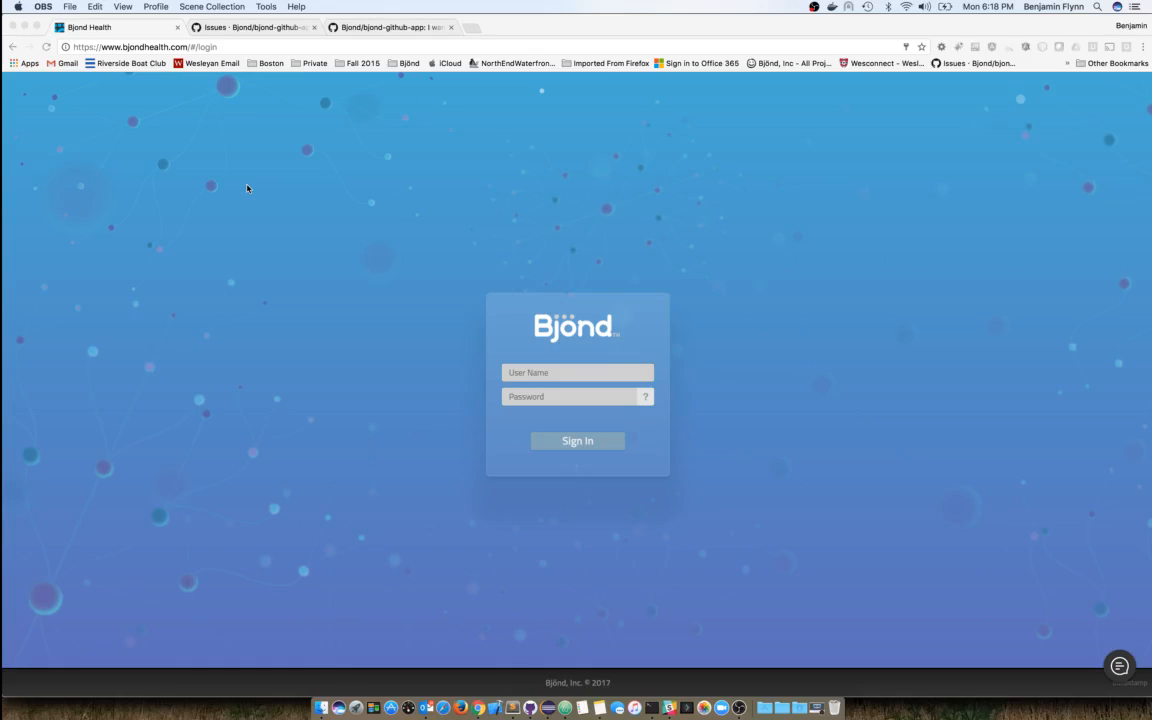
- Sign in to Bjond with the account's username and password to reach the empty Task List
{"action": "left_click", "coordinate": [520, 372]}
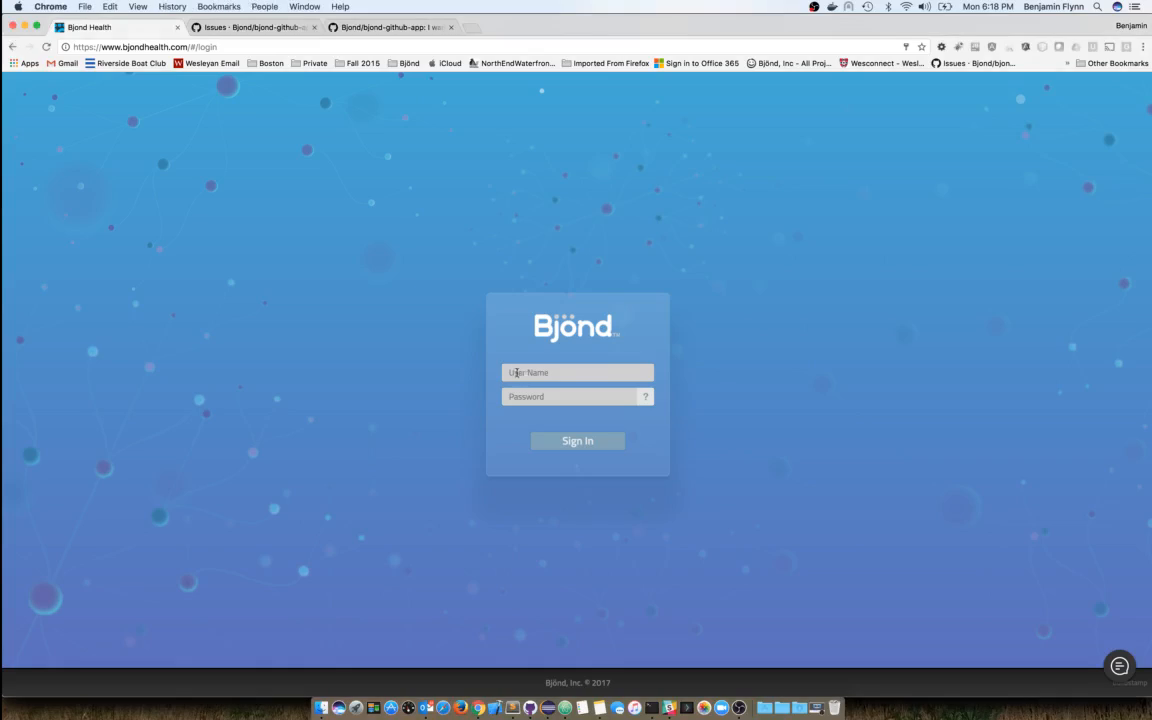
{"action": "left_click", "coordinate": [520, 372]}
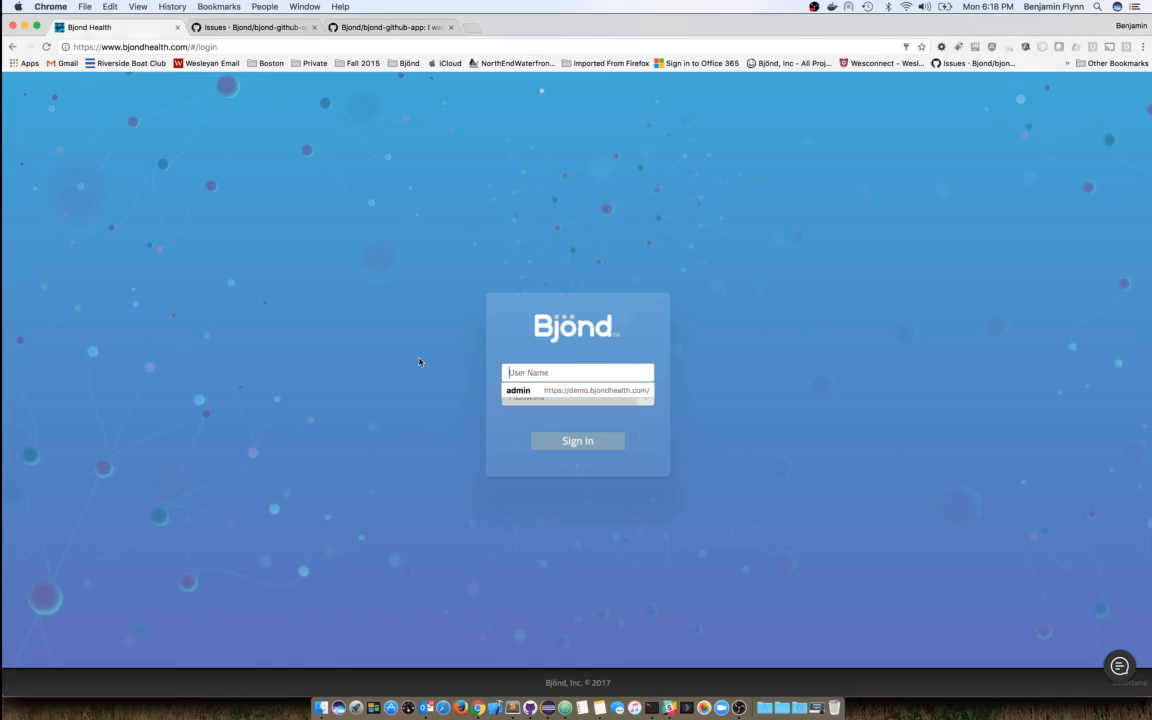
{"action": "key", "text": "Tab"}
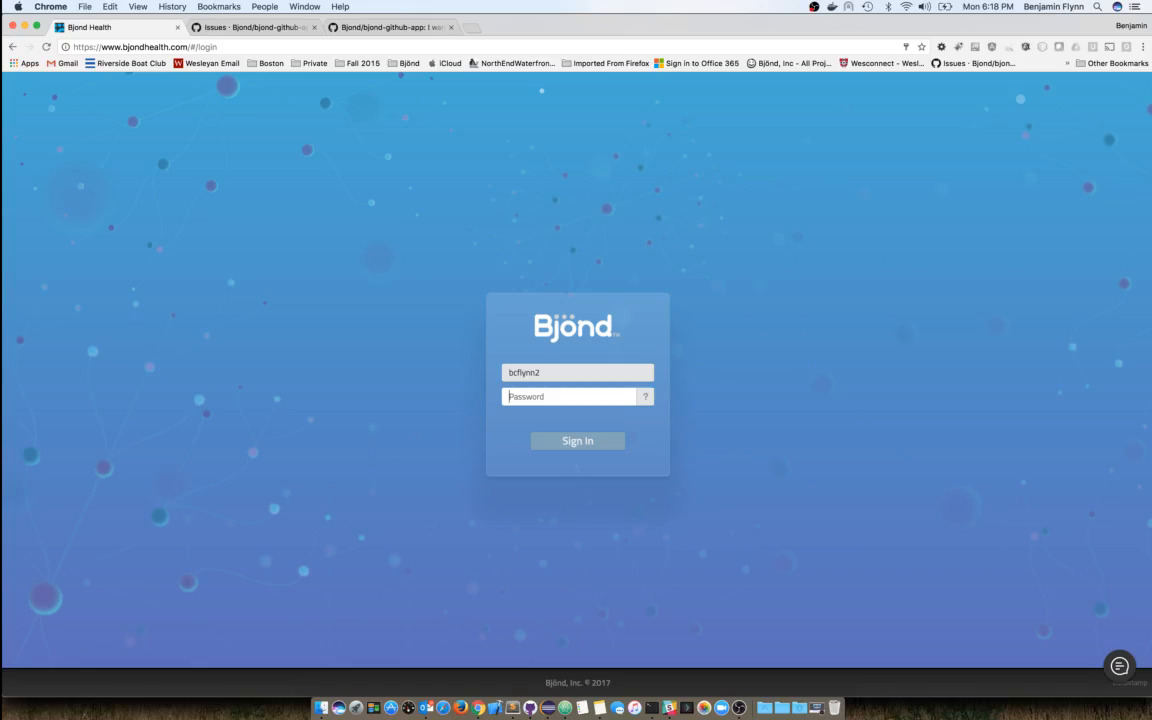
{"action": "type", "text": "************"}
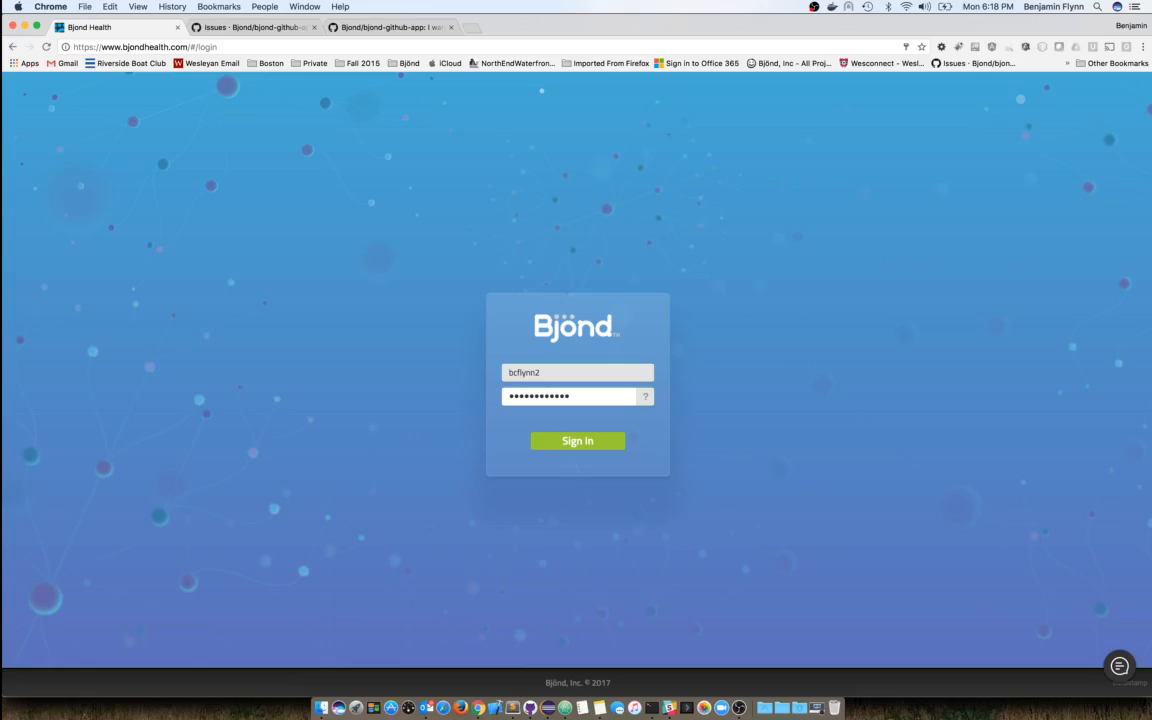
{"action": "key", "text": "Return"}
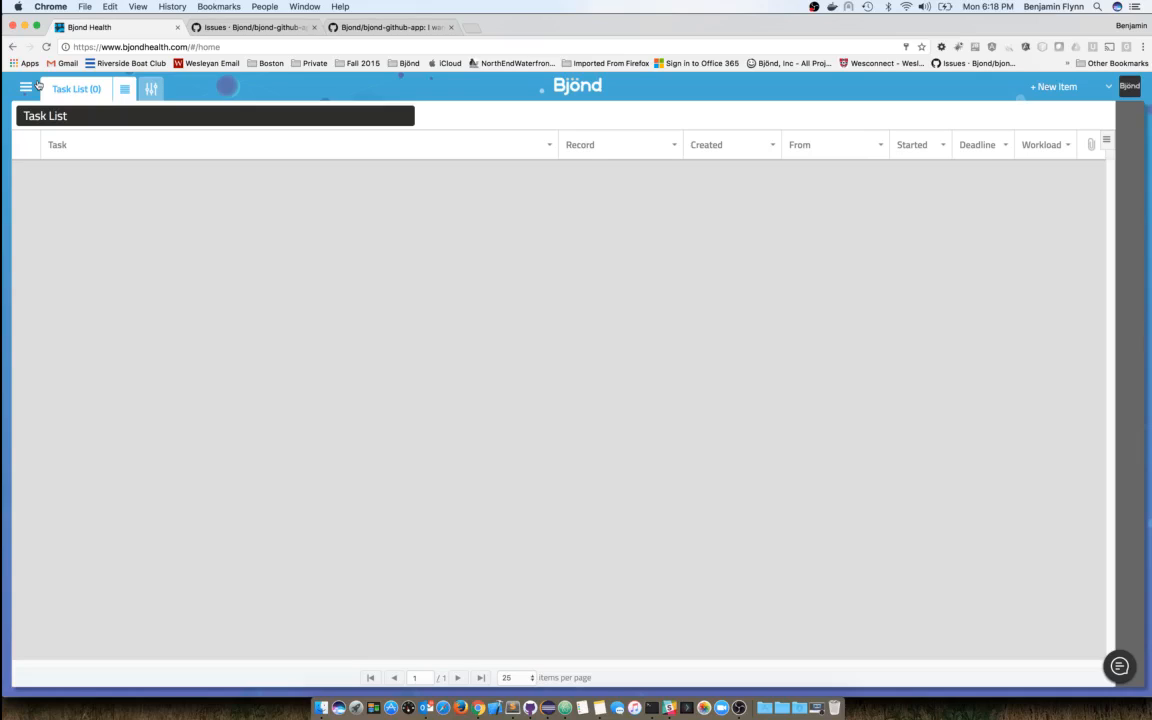
- Submit a self-assigned GitHub issue 'Demonstration Issue' with description 'This is an example issue.'
{"action": "left_click", "coordinate": [236, 29]}
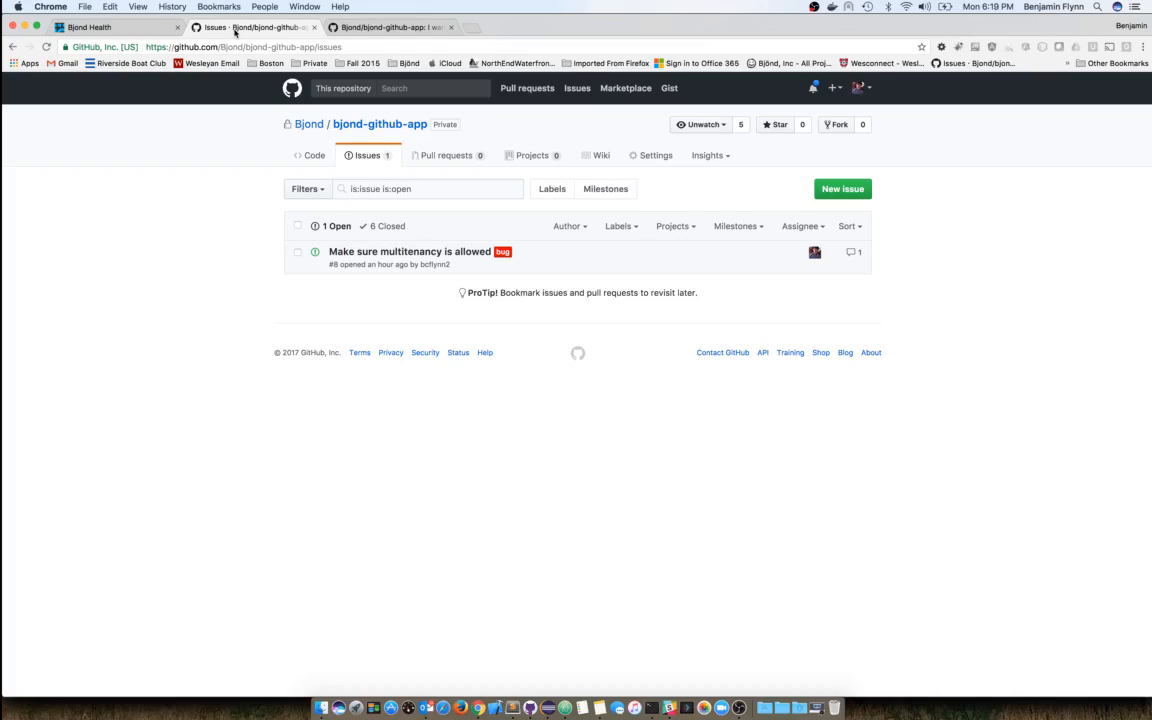
{"action": "left_click", "coordinate": [842, 189]}
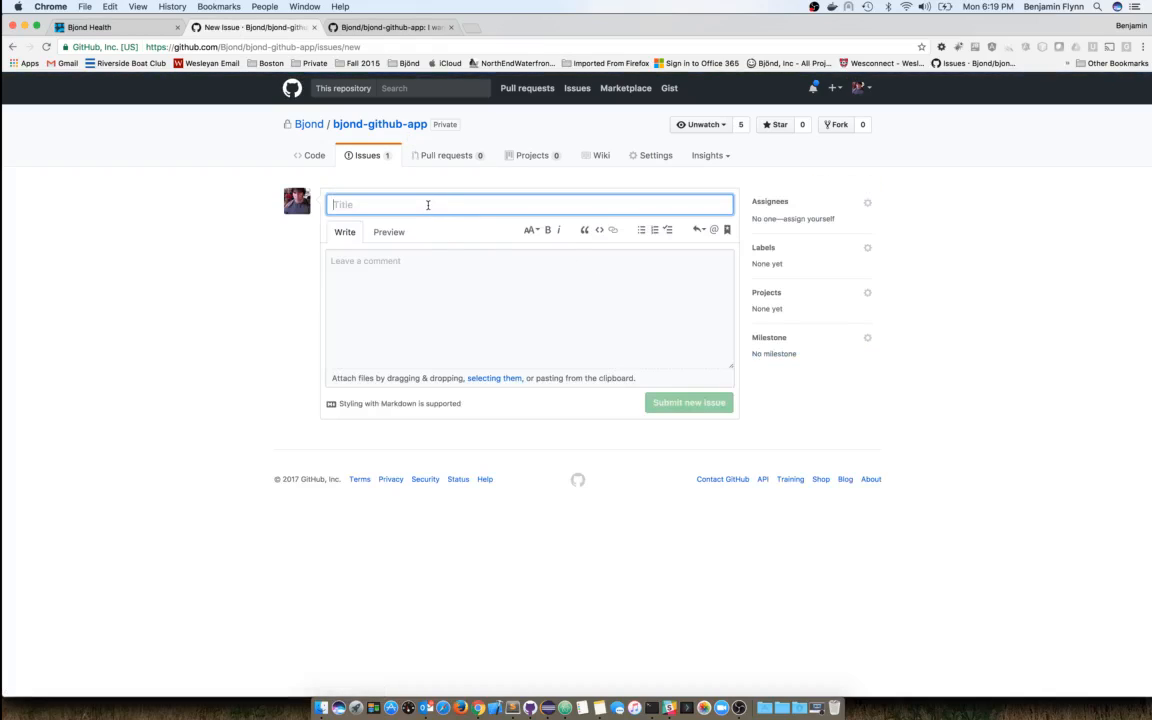
{"action": "type", "text": "Demonst"}
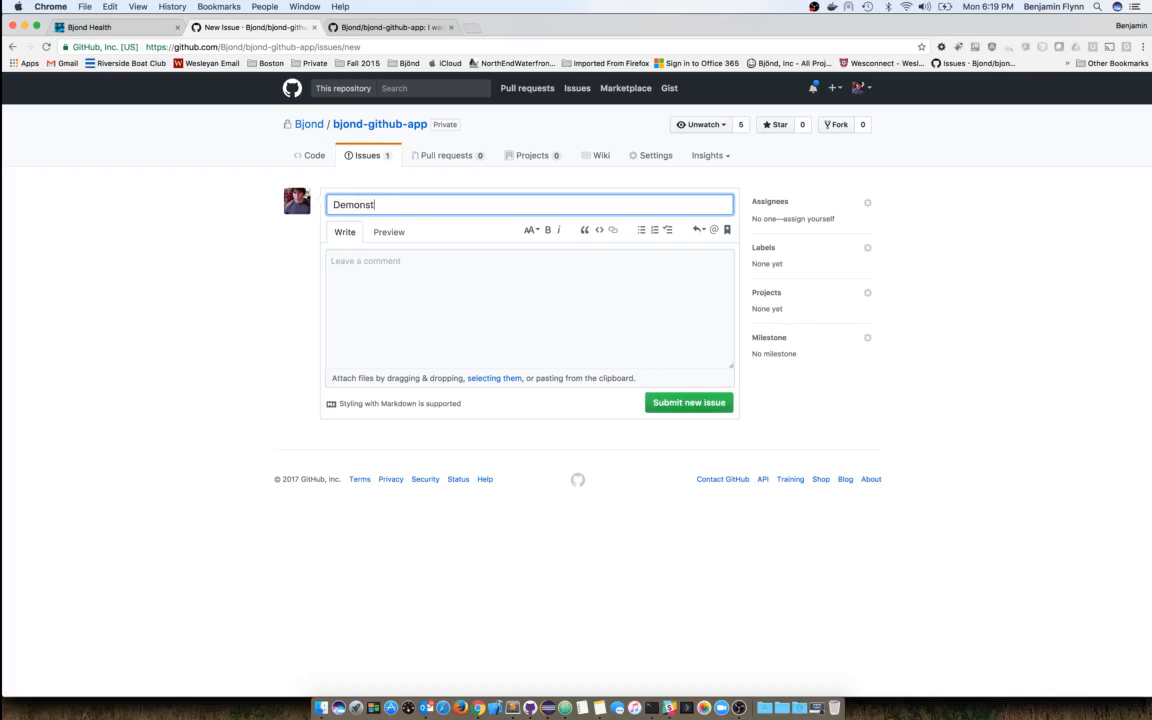
{"action": "type", "text": "ration Issue"}
{"action": "left_click", "coordinate": [808, 220]}
{"action": "left_click", "coordinate": [519, 284]}
{"action": "type", "text": "This is an "}
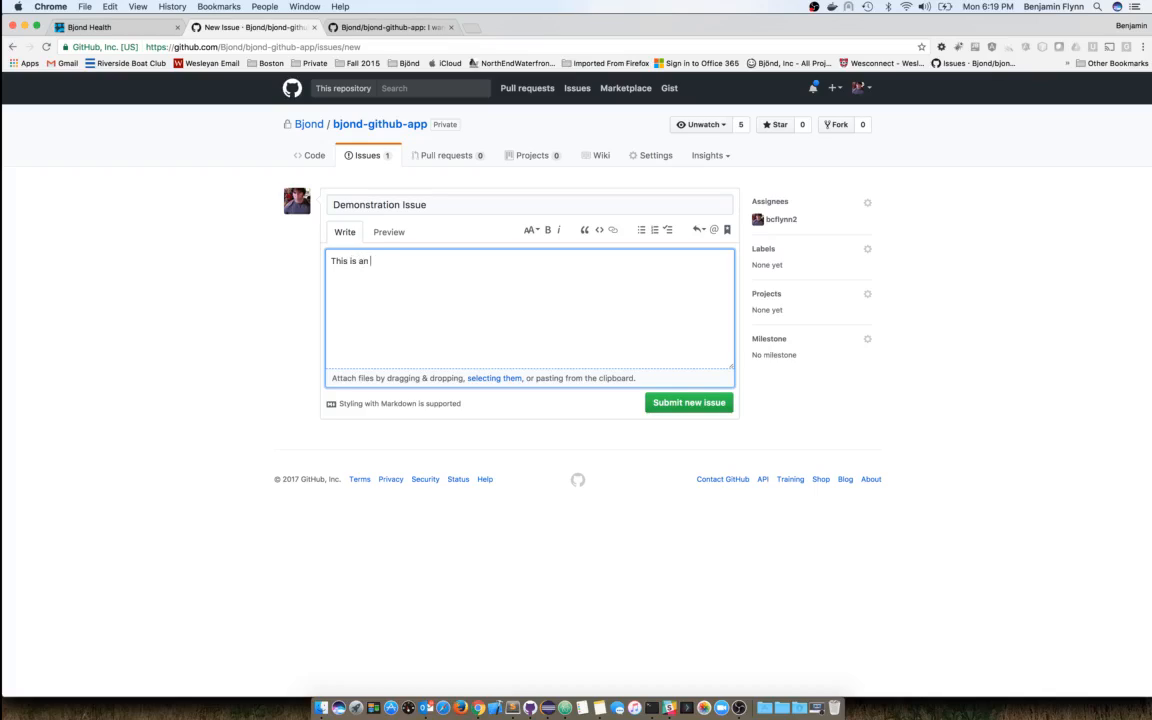
{"action": "type", "text": "example issue."}
{"action": "left_click", "coordinate": [672, 406]}
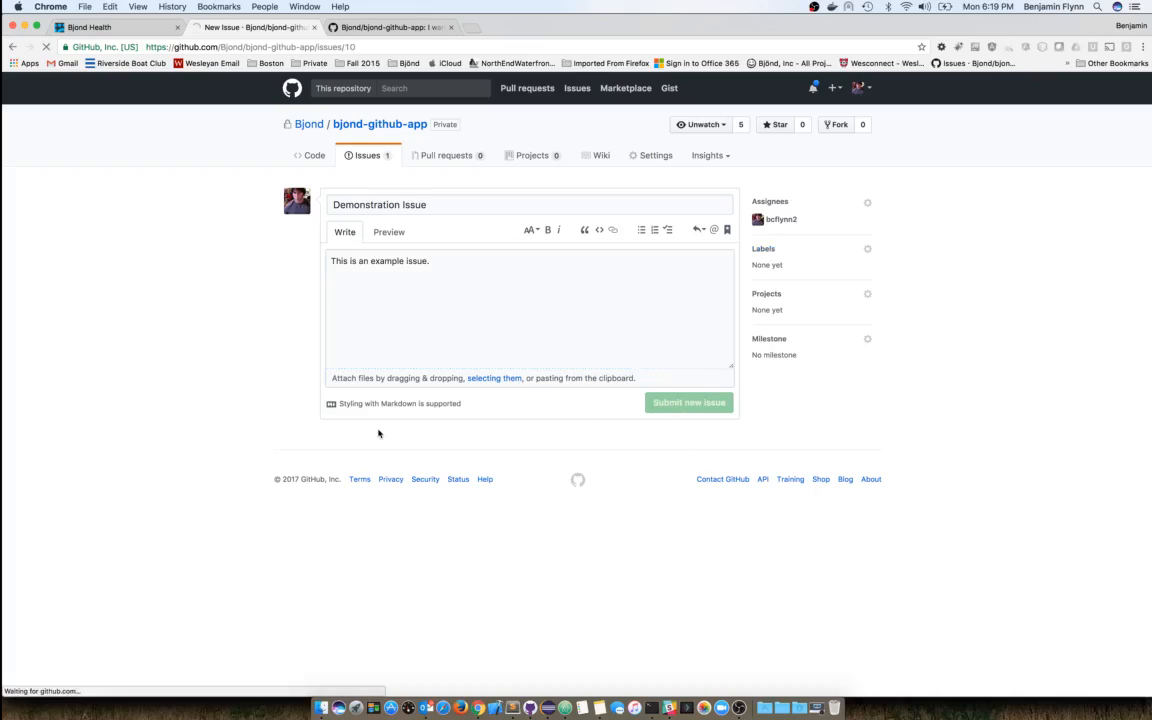
- Open Bjond's new GitHub Issue task and follow its link to Demonstration Issue #10
{"action": "left_click", "coordinate": [135, 25]}
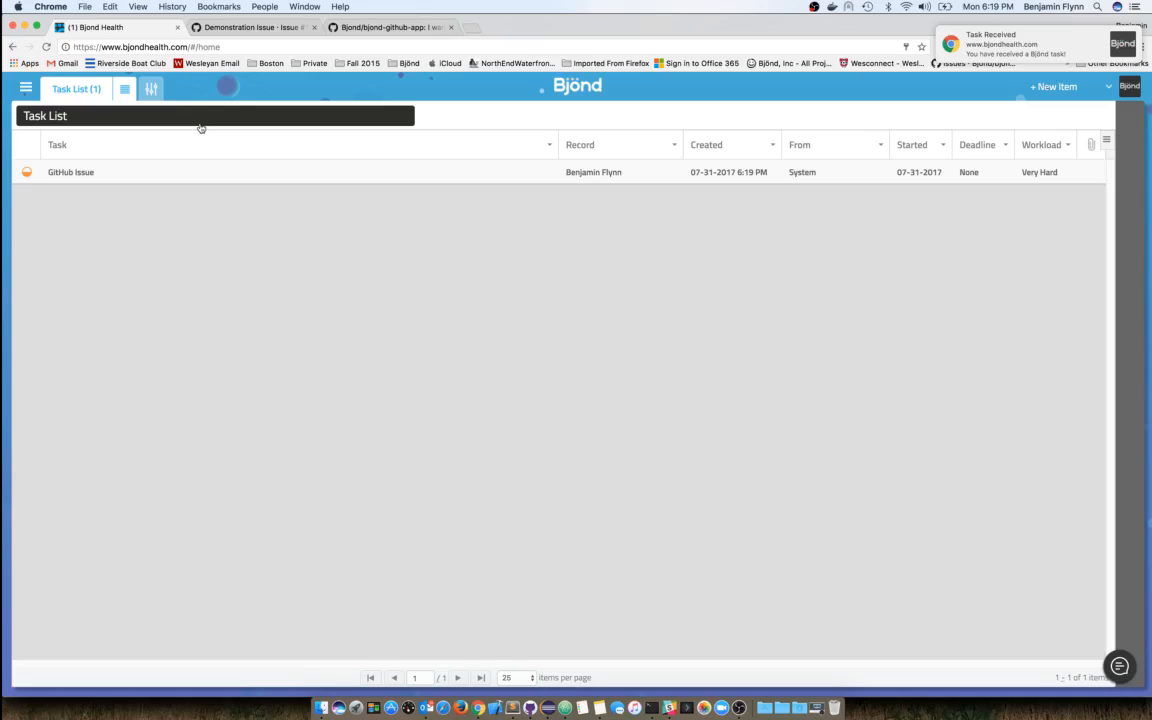
{"action": "left_click", "coordinate": [108, 176]}
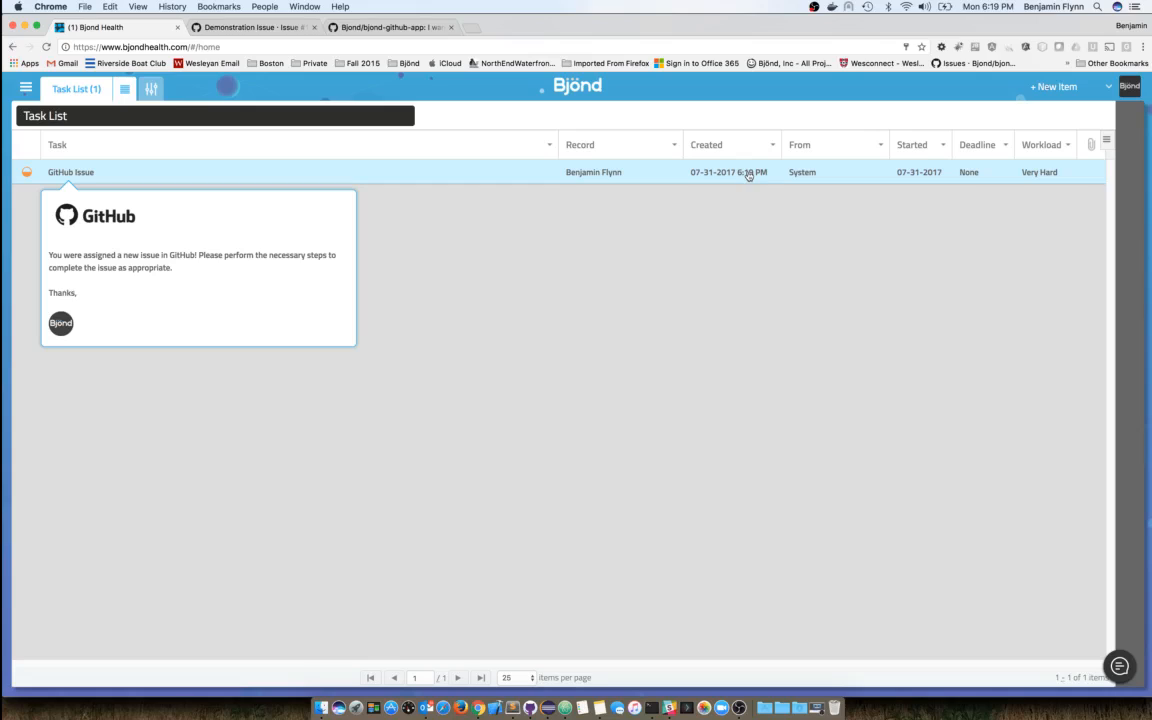
{"action": "mouse_move", "coordinate": [77, 174]}
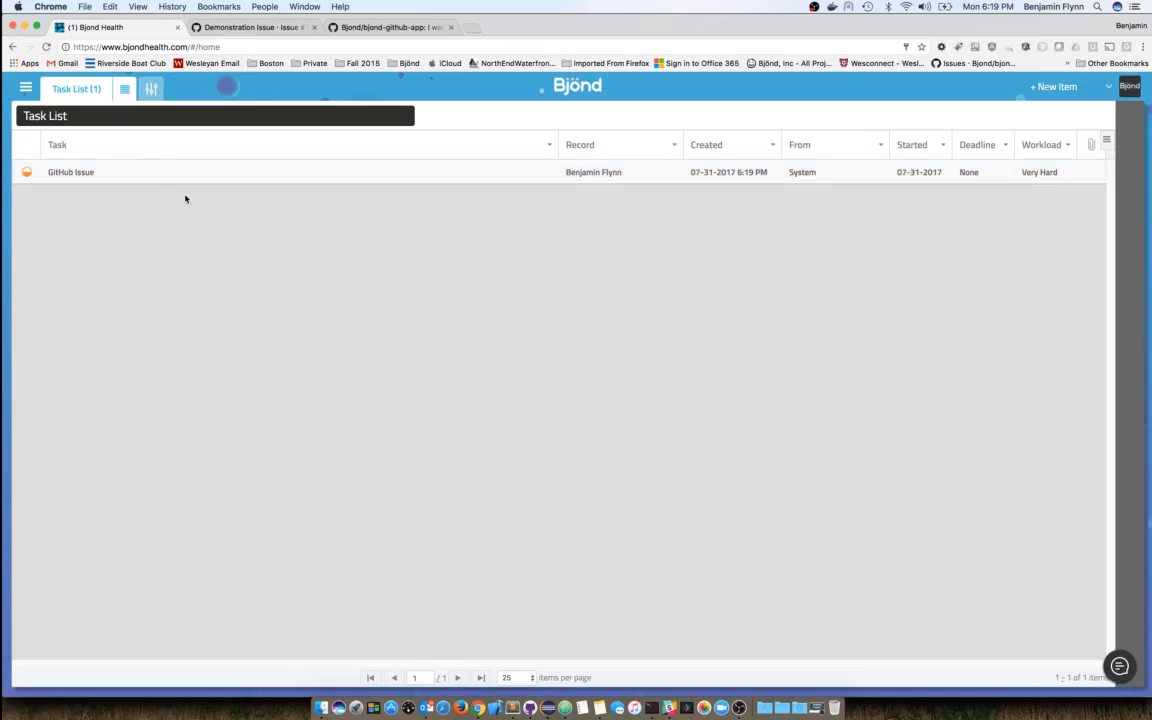
{"action": "mouse_move", "coordinate": [210, 176]}
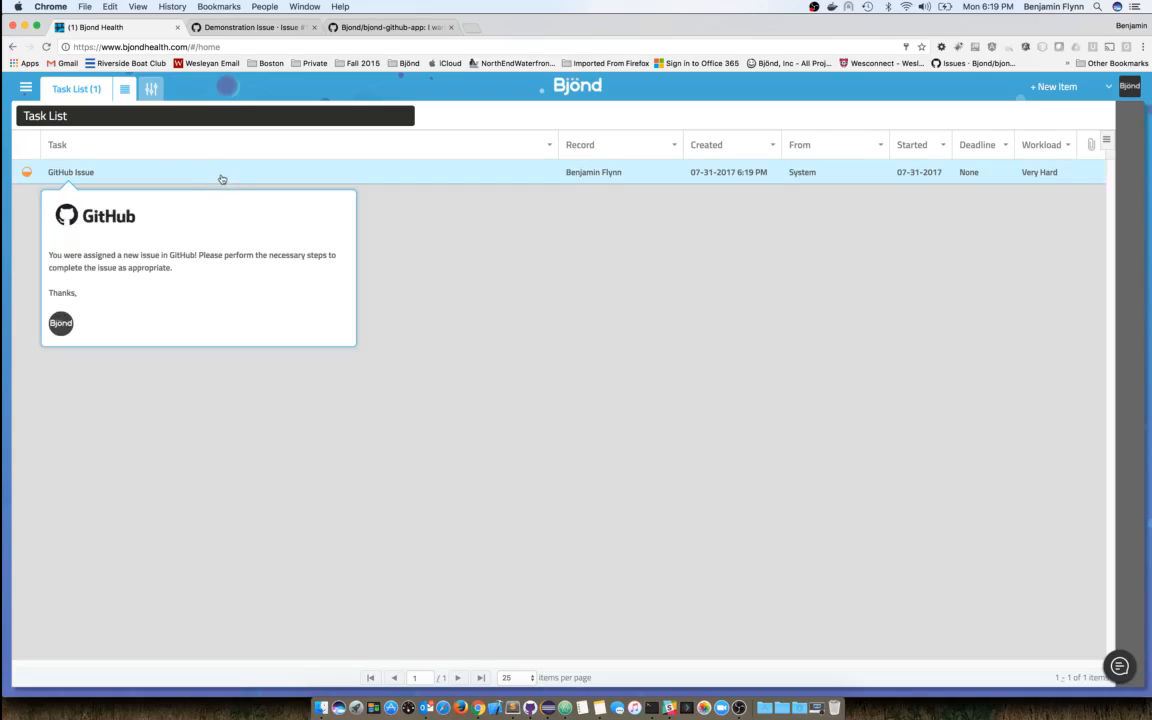
{"action": "left_click", "coordinate": [221, 178]}
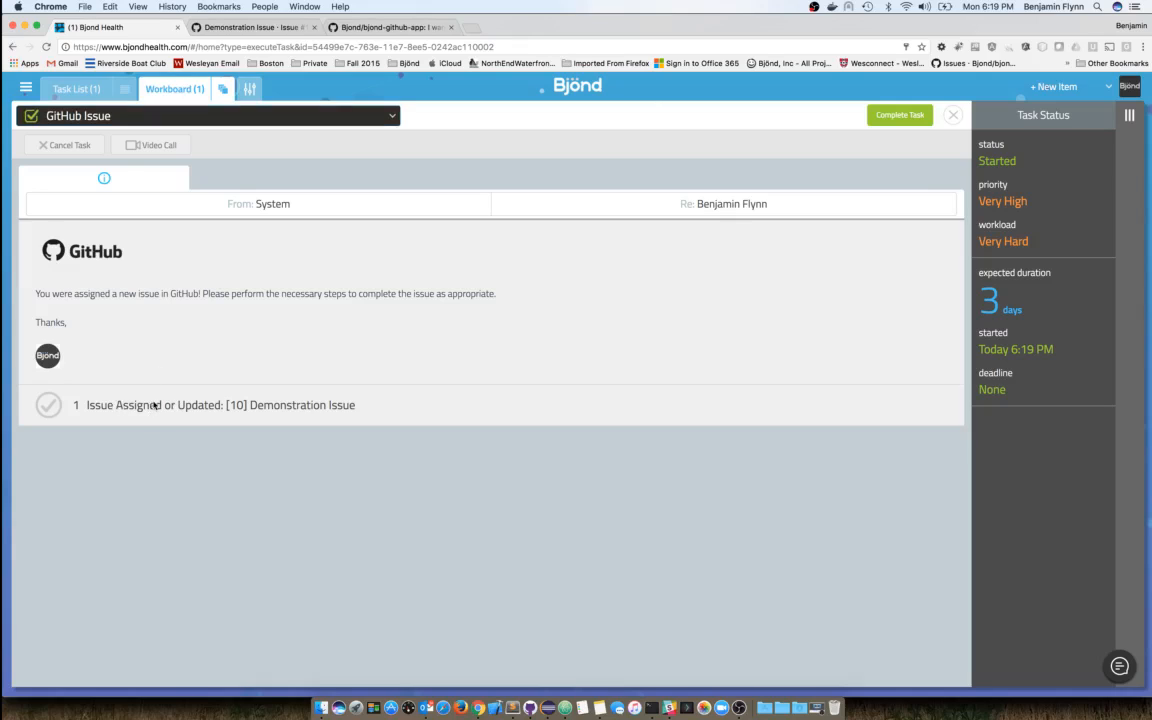
{"action": "left_click", "coordinate": [150, 404]}
{"action": "left_click", "coordinate": [625, 250]}
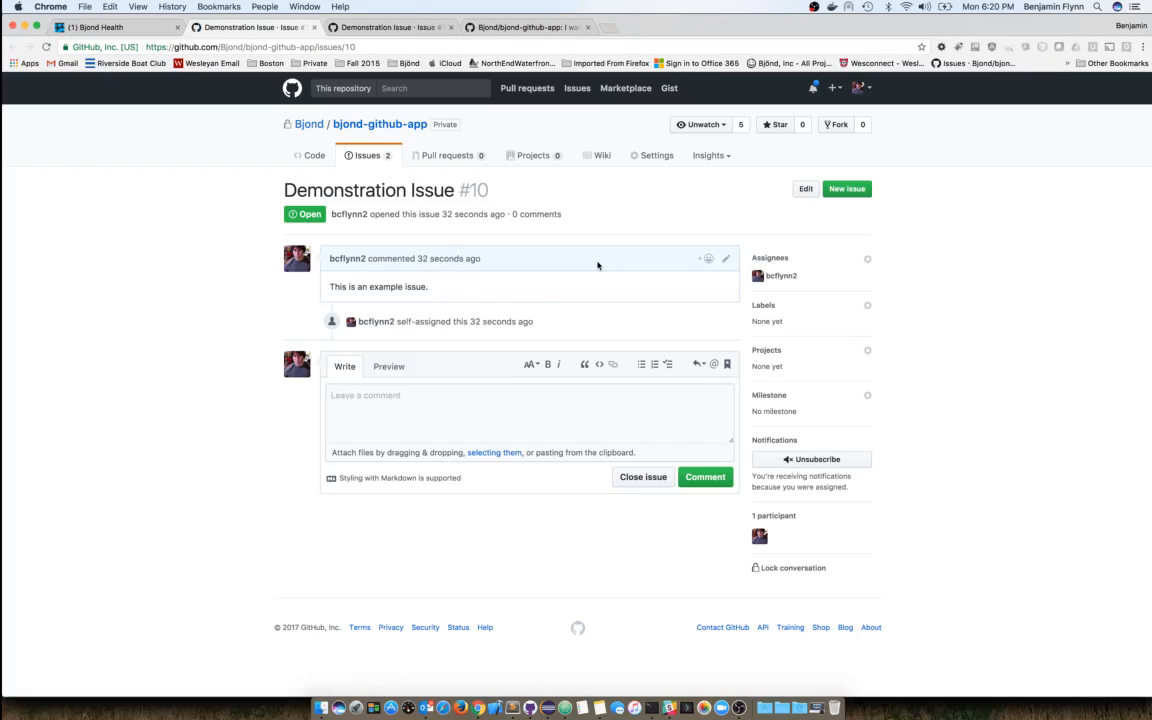
- Post 'This is a comment.' on issue #10, then switch back to the Bjond task
{"action": "left_click", "coordinate": [314, 27]}
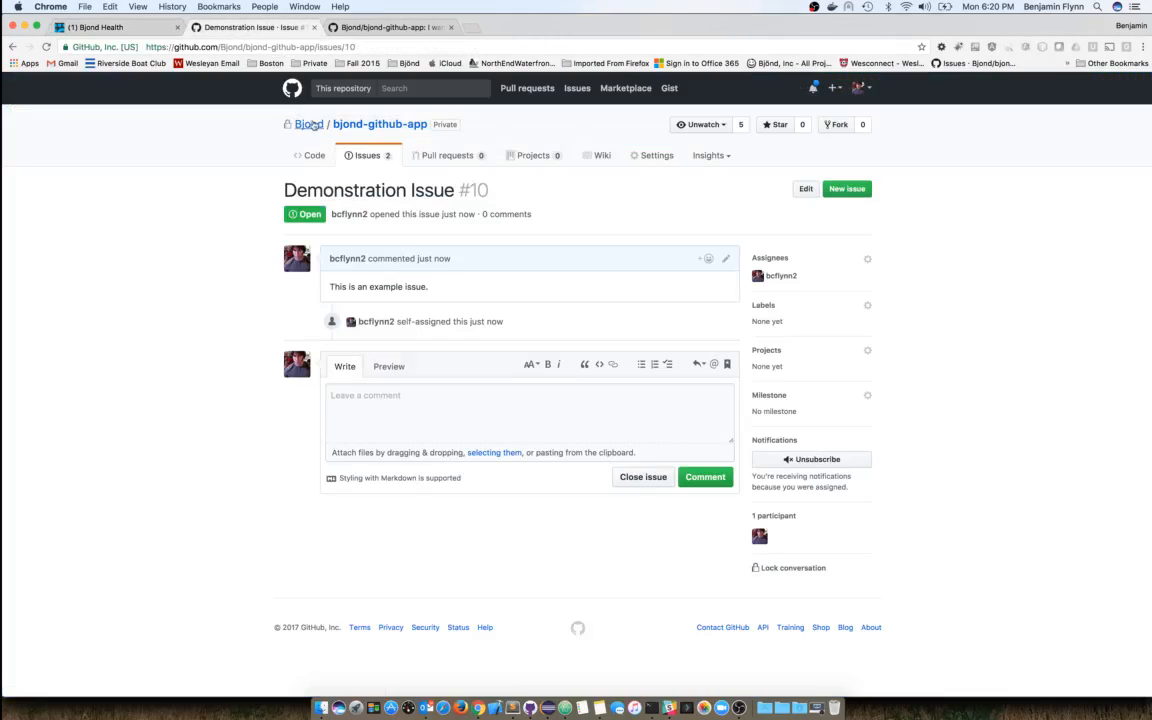
{"action": "left_click", "coordinate": [250, 27]}
{"action": "left_click", "coordinate": [393, 403]}
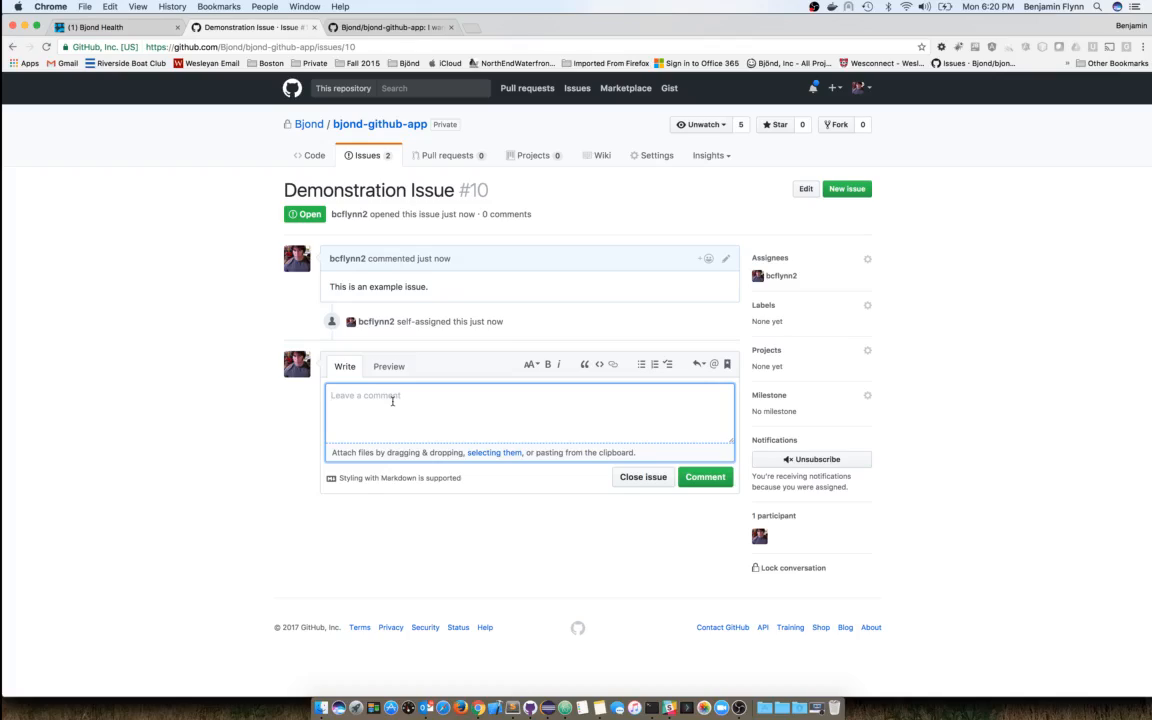
{"action": "type", "text": "This is"}
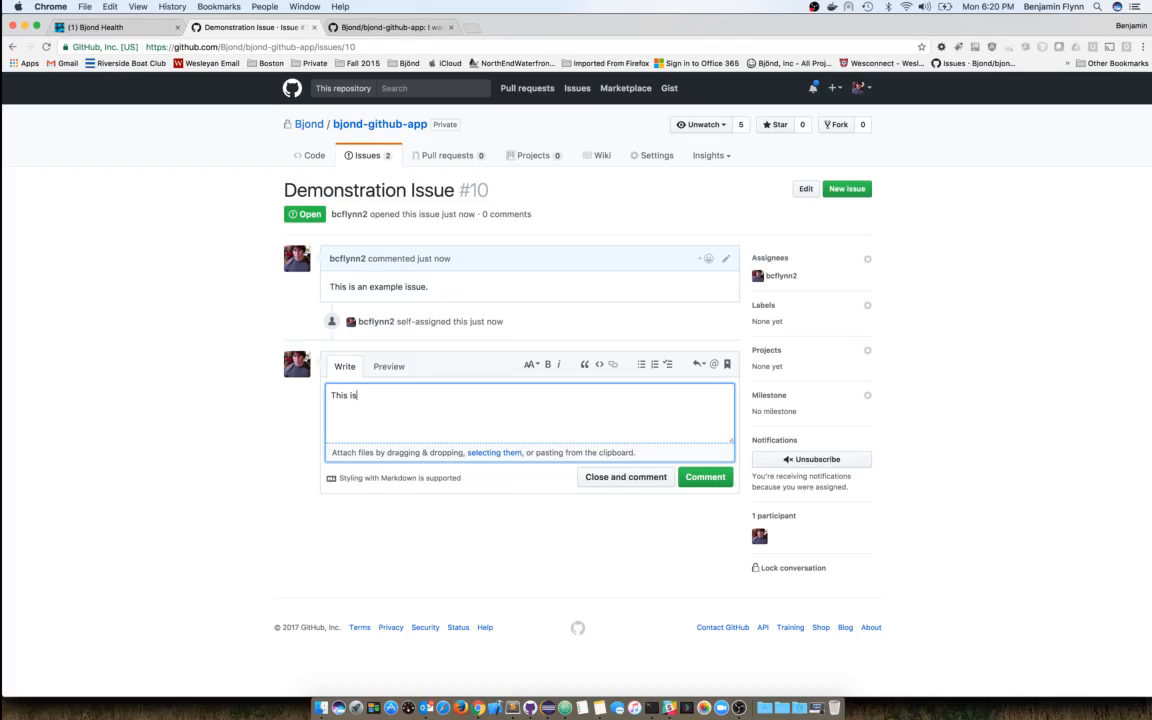
{"action": "type", "text": " a comment."}
{"action": "left_click", "coordinate": [705, 477]}
{"action": "left_click", "coordinate": [100, 27]}
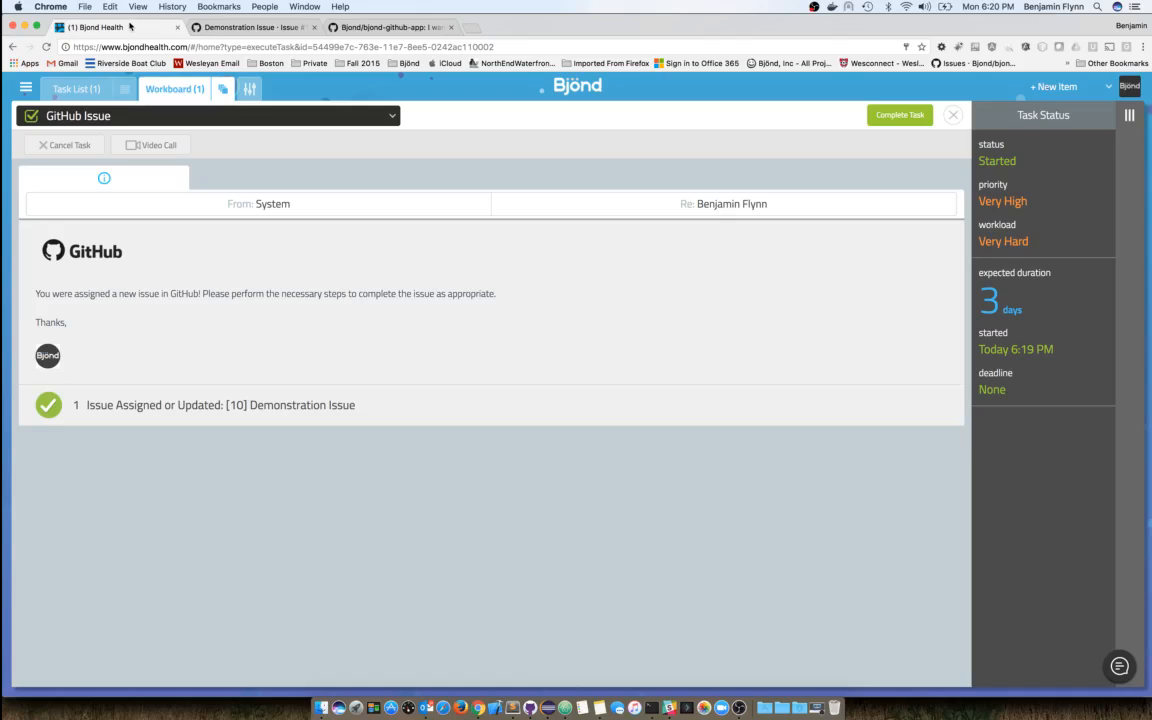
- From the Task List, open the GitHub Comment task and follow its Issue Comment link
{"action": "left_click", "coordinate": [68, 87]}
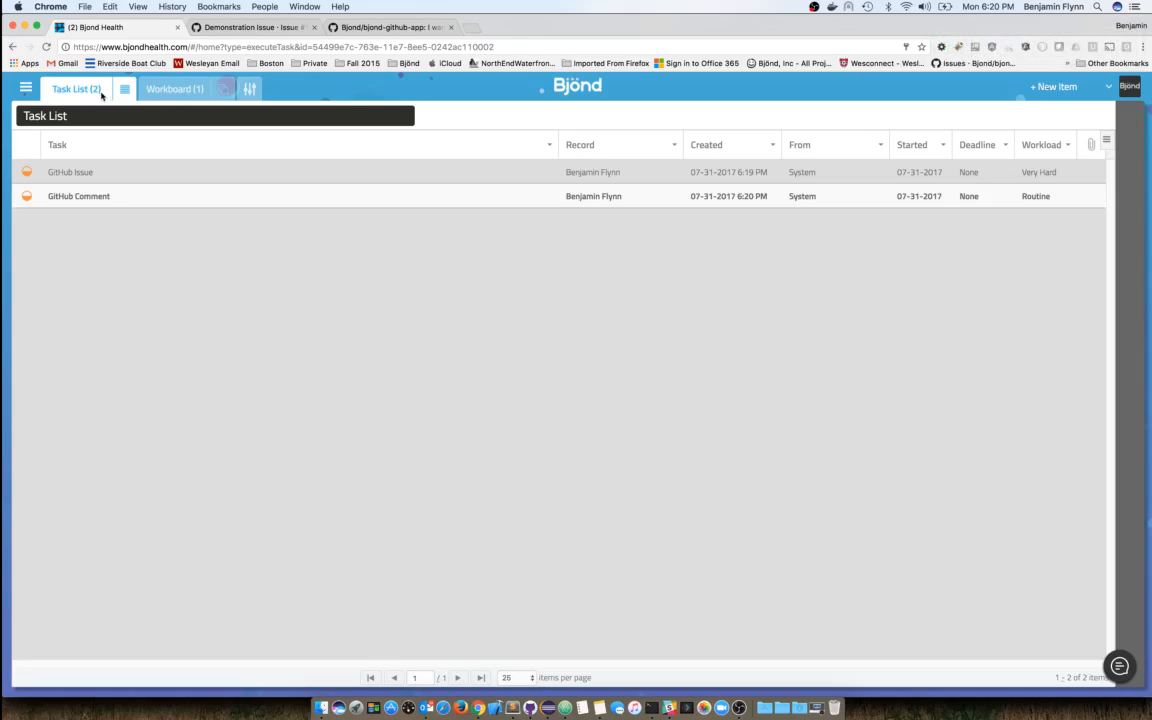
{"action": "left_click", "coordinate": [115, 197]}
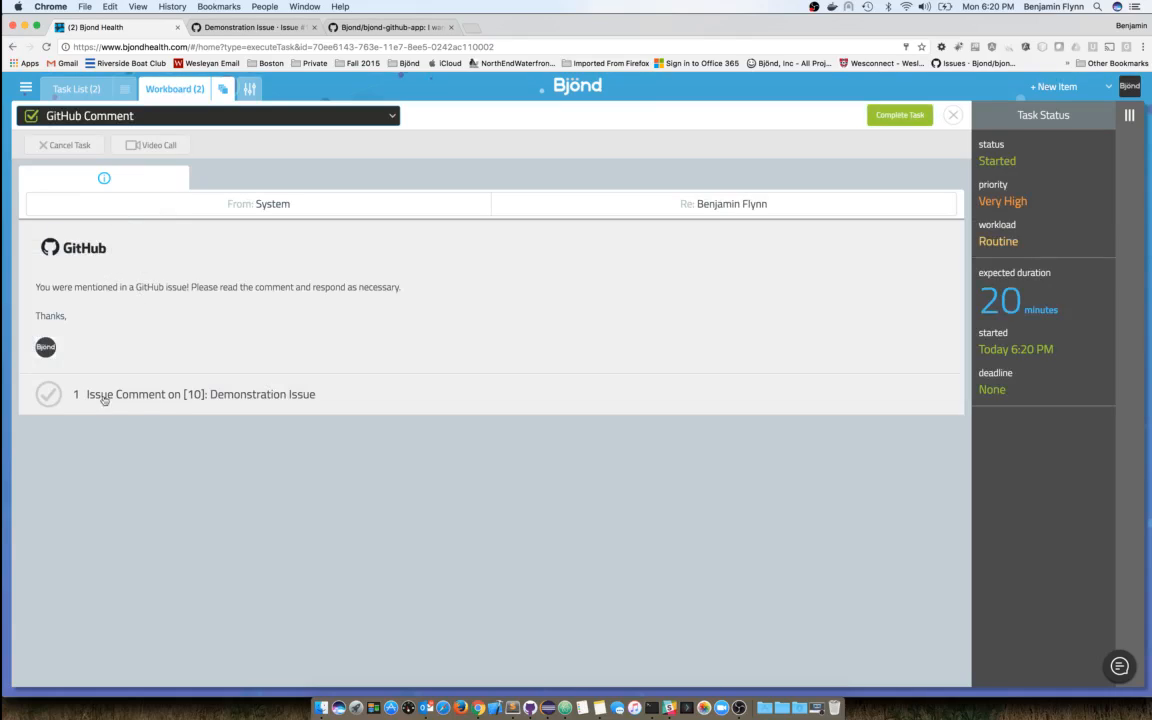
{"action": "left_click", "coordinate": [240, 402]}
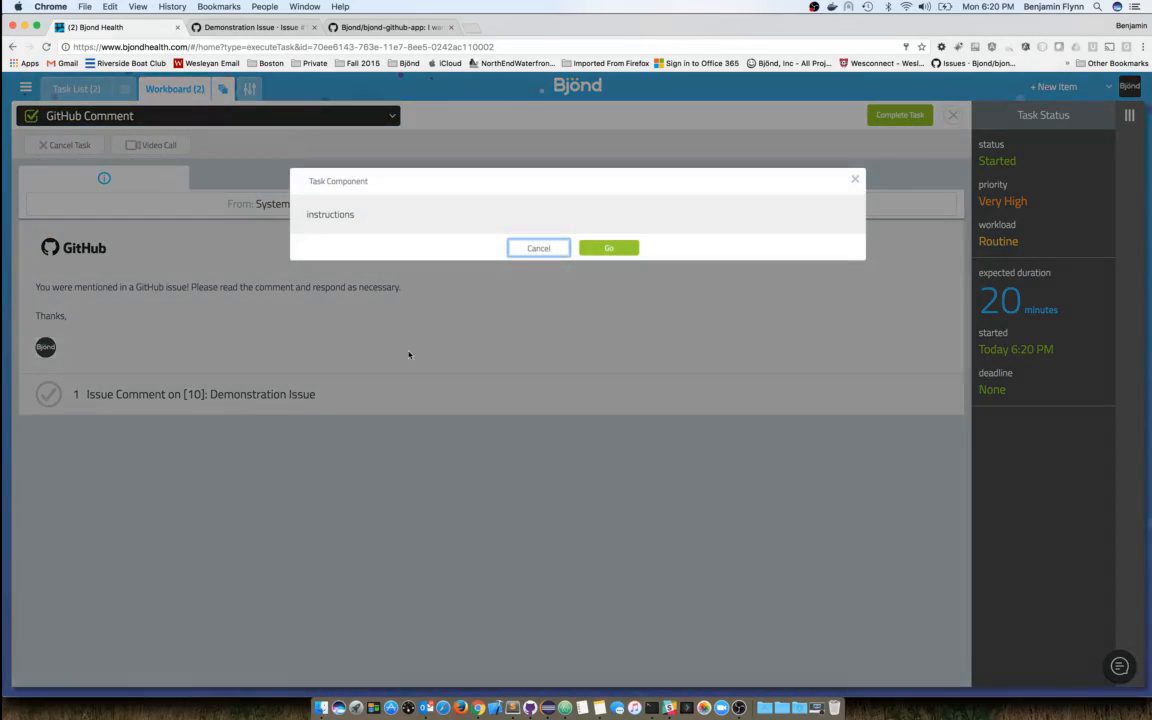
{"action": "left_click", "coordinate": [600, 237]}
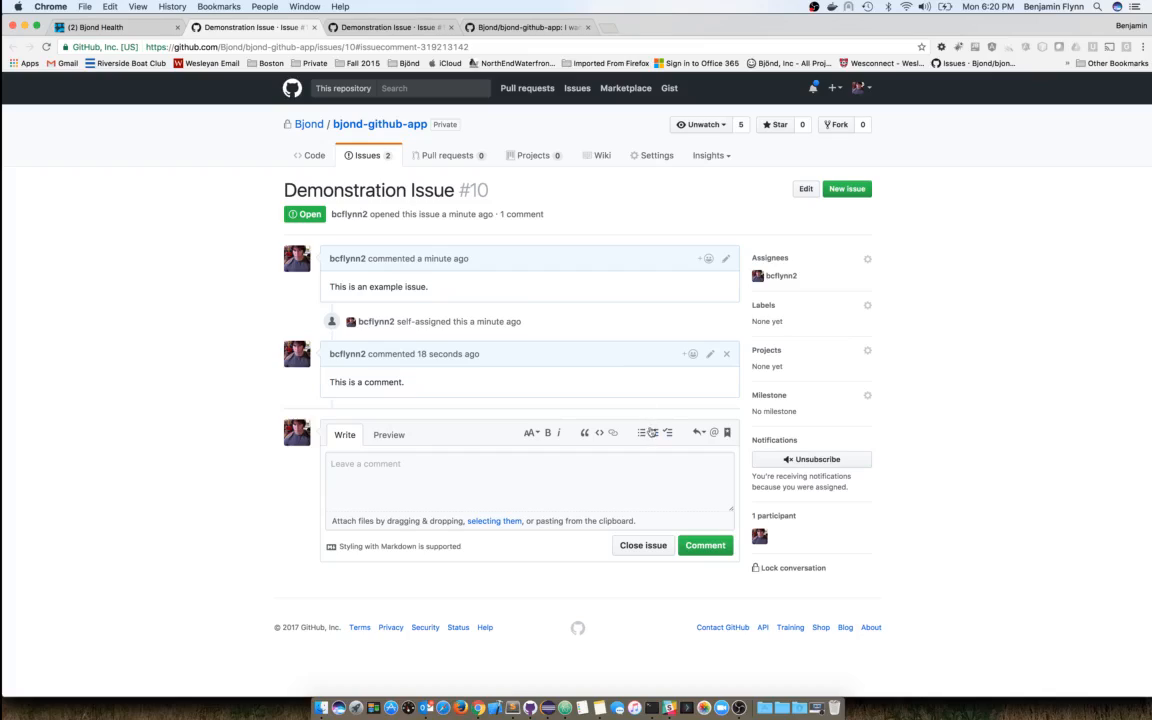
- Close issue #10, add an 'asdf' comment, and close the GitHub tab
{"action": "left_click", "coordinate": [634, 546]}
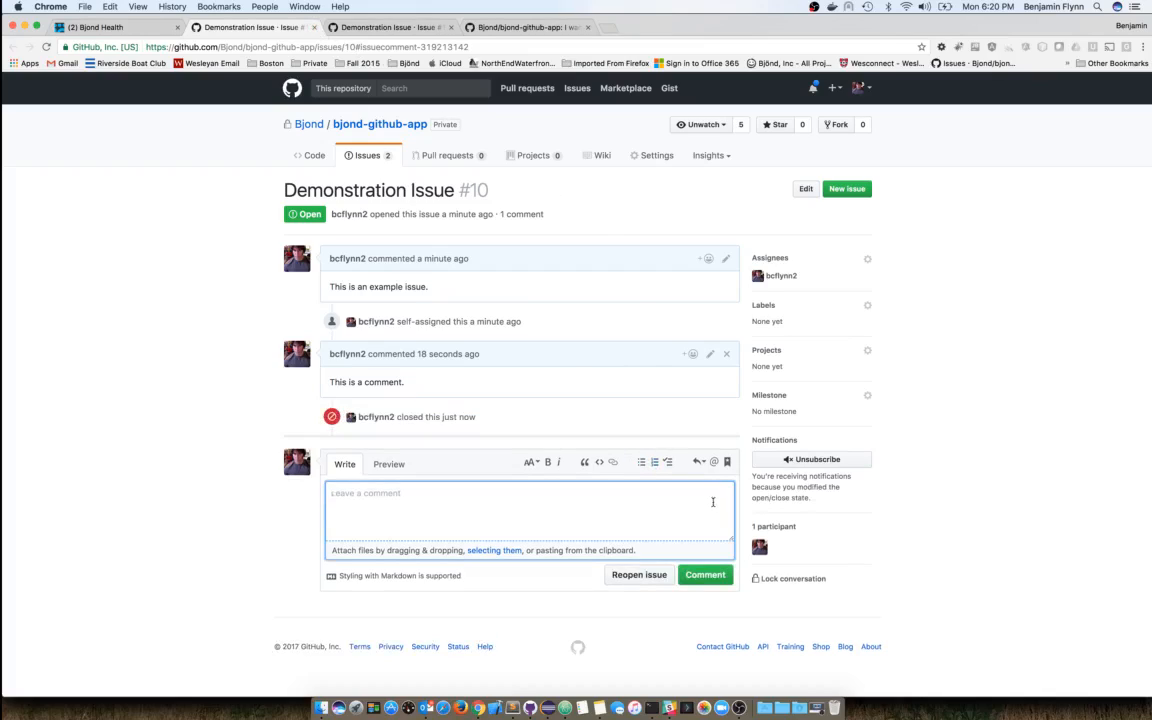
{"action": "left_click", "coordinate": [724, 576]}
{"action": "left_click", "coordinate": [490, 535]}
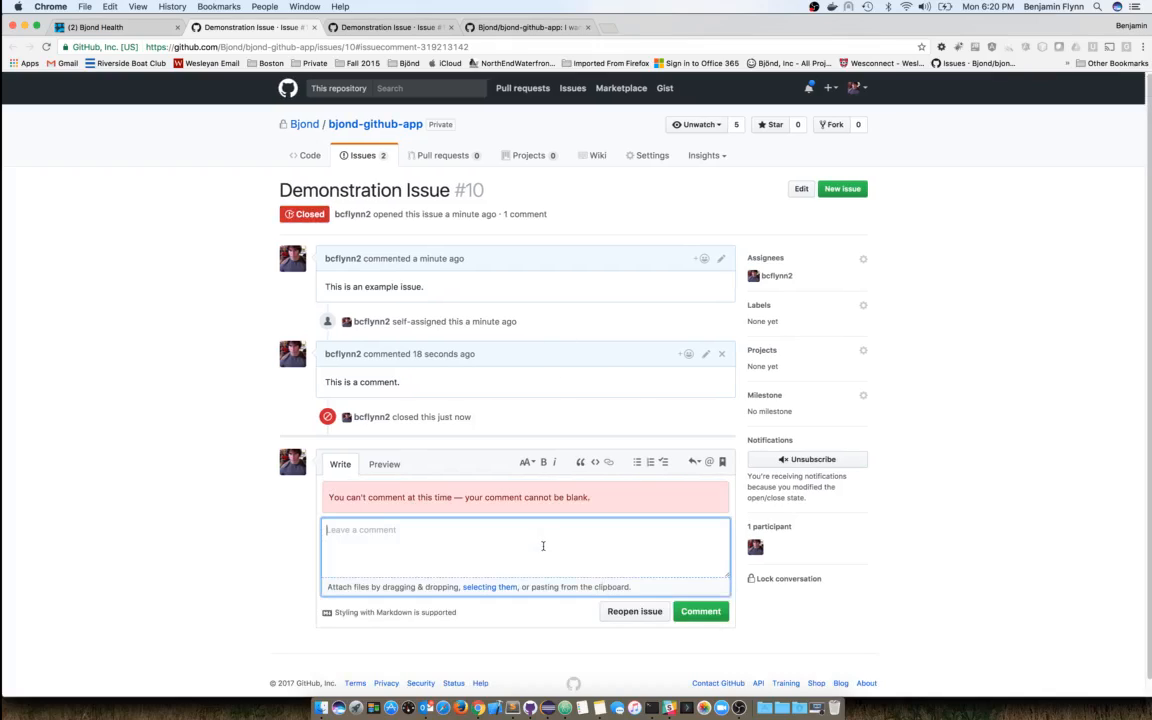
{"action": "type", "text": "asdf"}
{"action": "left_click", "coordinate": [697, 612]}
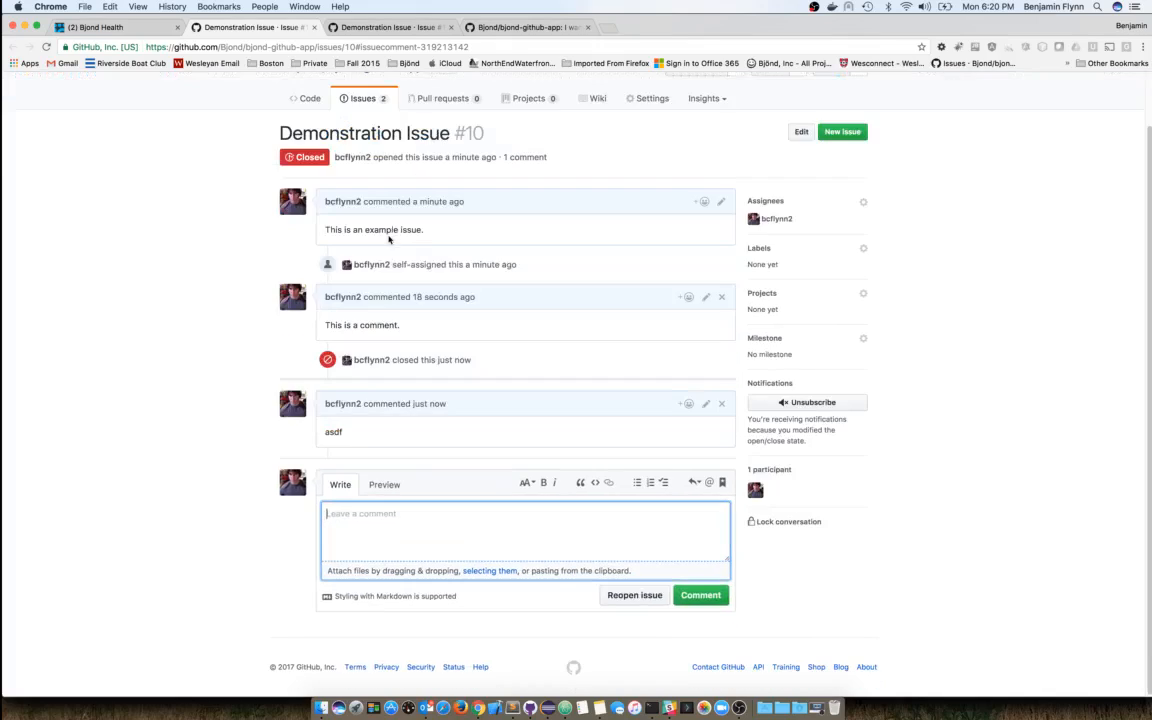
{"action": "left_click", "coordinate": [314, 28]}
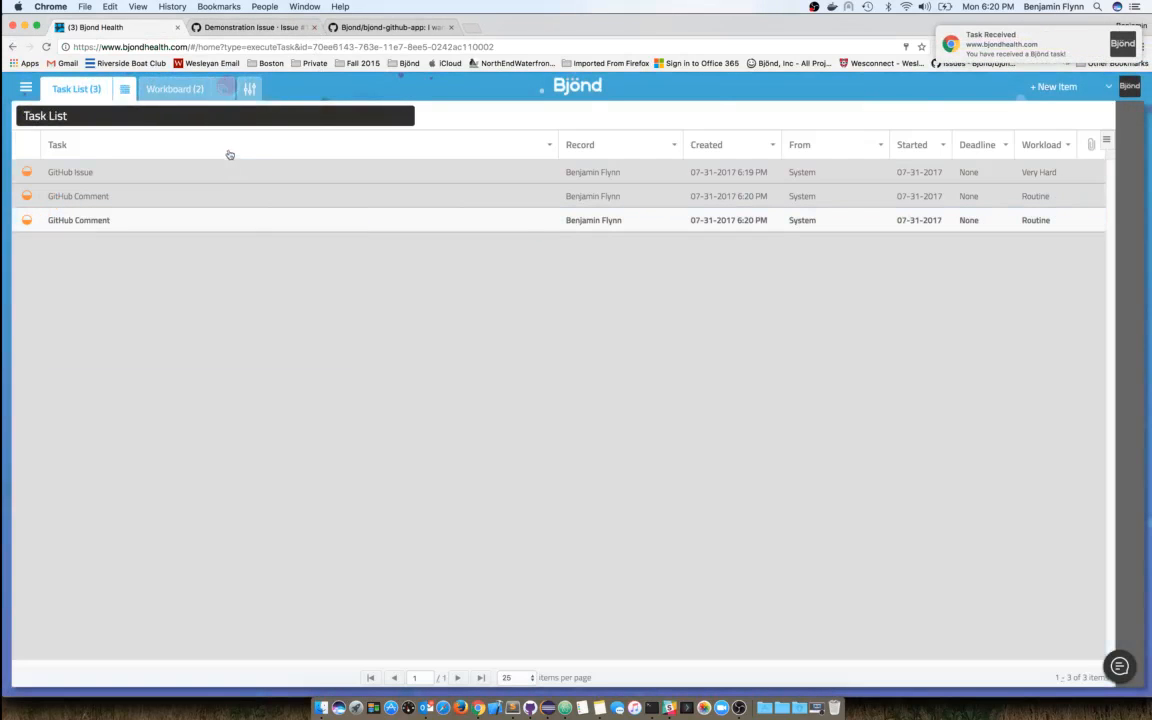
{"action": "left_click", "coordinate": [111, 226]}
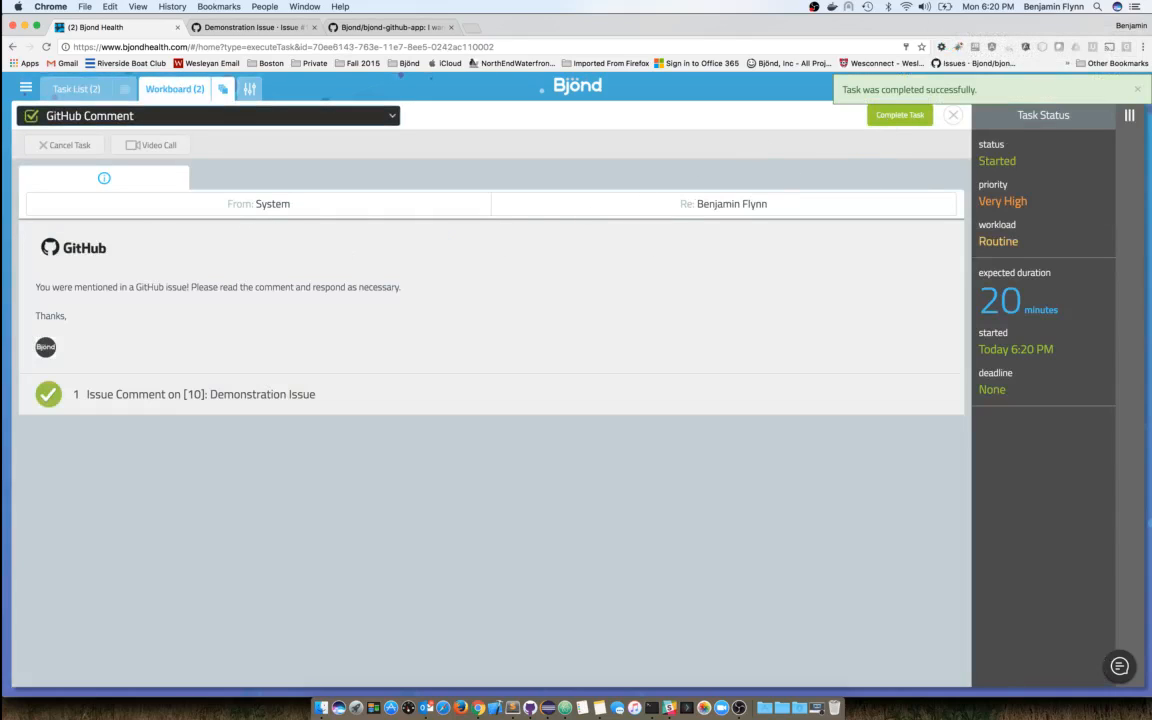
{"action": "left_click", "coordinate": [897, 116]}
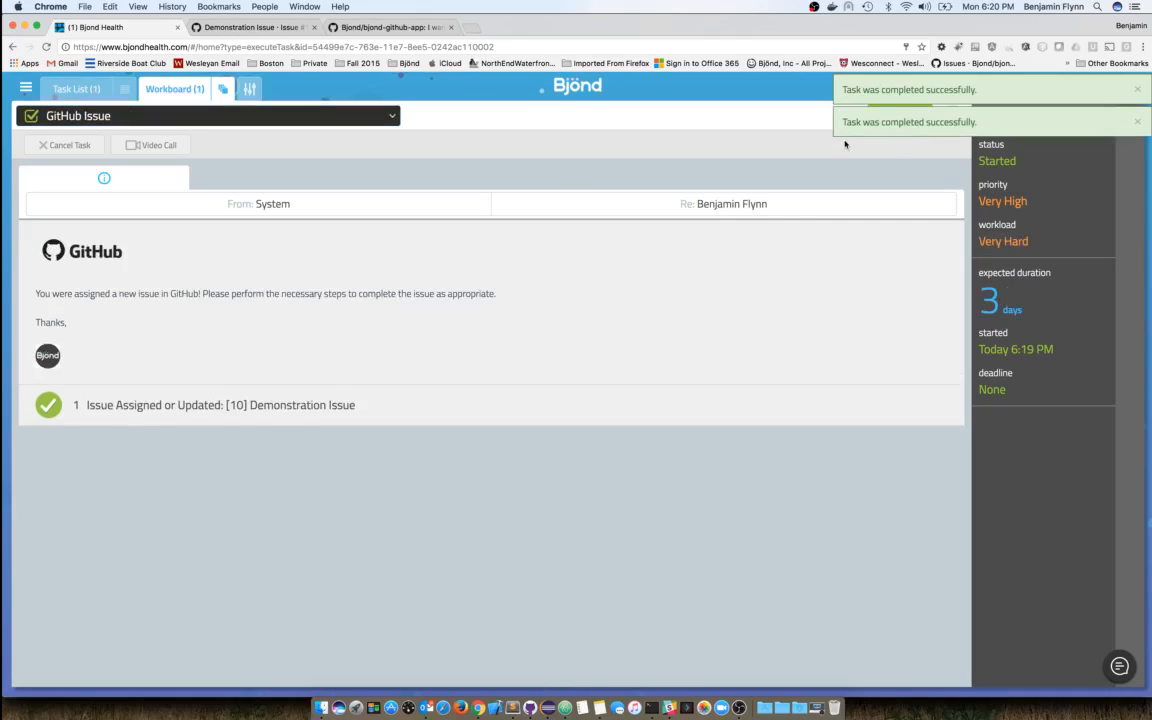
{"action": "left_click", "coordinate": [95, 89]}
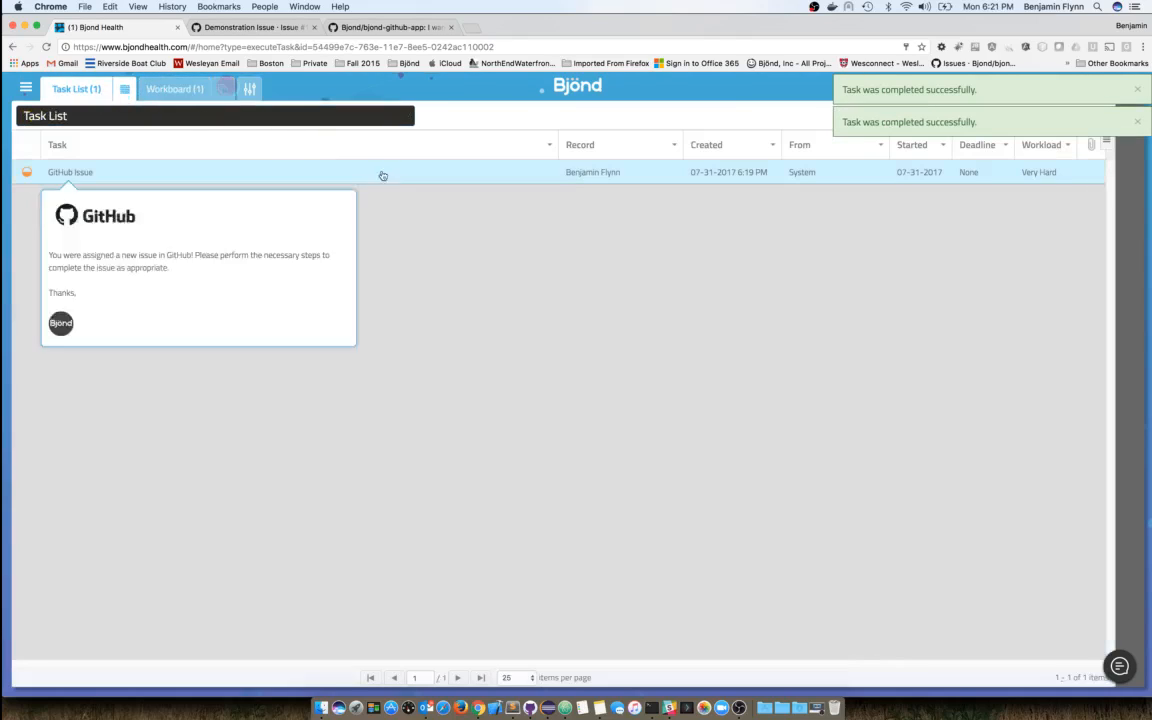
{"action": "left_click", "coordinate": [599, 176]}
{"action": "left_click", "coordinate": [899, 115]}
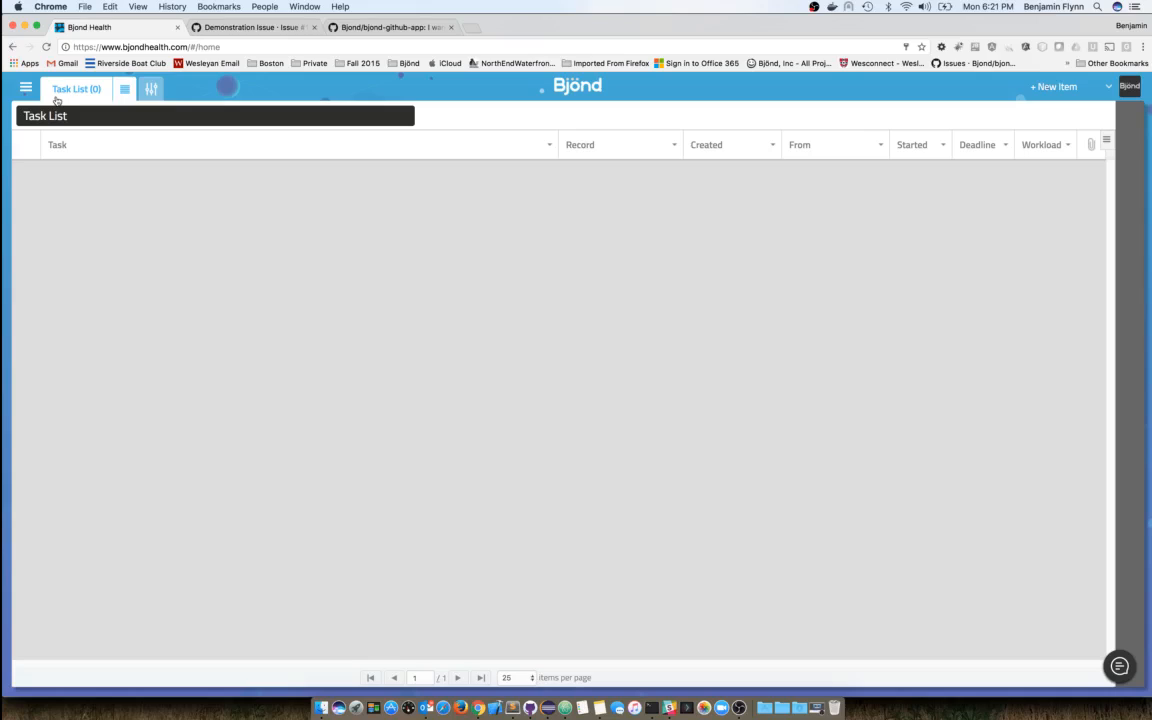
- Show Tenant Administration's configured integrations and try dragging HL7 ADT into the list
{"action": "left_click", "coordinate": [150, 89]}
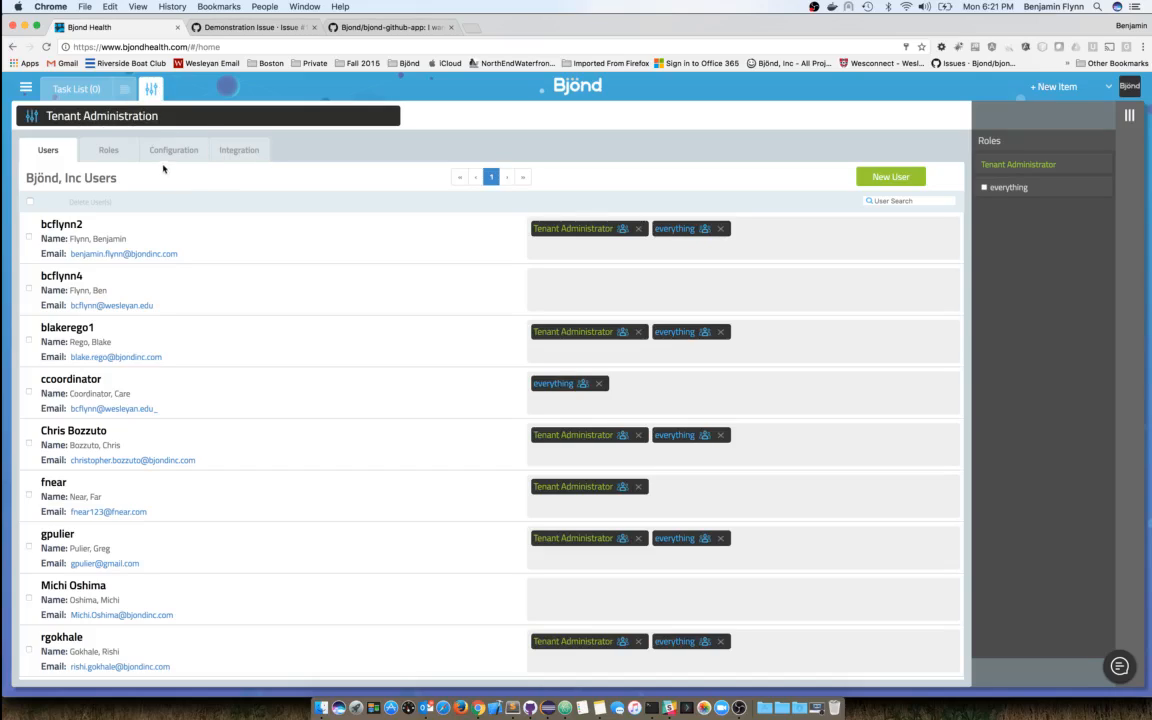
{"action": "left_click", "coordinate": [235, 157]}
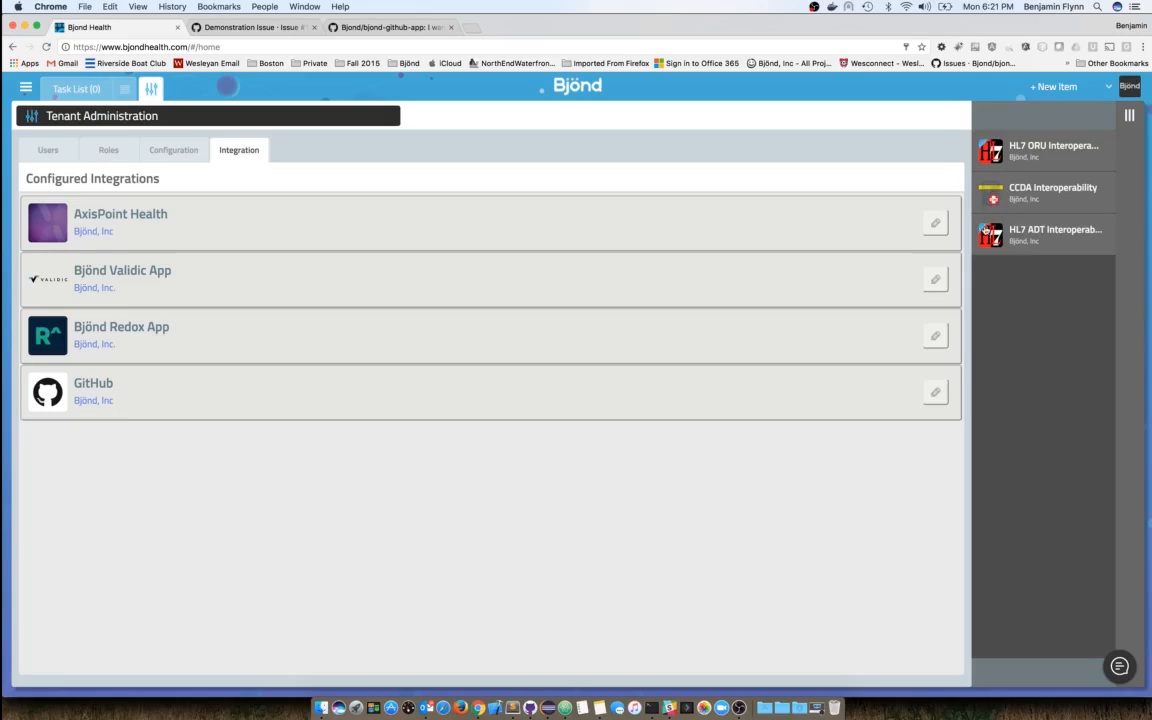
{"action": "mouse_move", "coordinate": [995, 237]}
{"action": "left_mouse_down"}
{"action": "mouse_move", "coordinate": [1010, 272]}
{"action": "mouse_move", "coordinate": [936, 193]}
{"action": "mouse_move", "coordinate": [978, 228]}
{"action": "mouse_move", "coordinate": [699, 466]}
{"action": "mouse_move", "coordinate": [924, 431]}
{"action": "mouse_move", "coordinate": [1007, 330]}
{"action": "mouse_move", "coordinate": [1004, 240]}
{"action": "left_mouse_up"}
- Inspect the GitHub integration's webhook URL, cancel unchanged, and switch to the bjond-github-app repository
{"action": "left_click", "coordinate": [935, 395]}
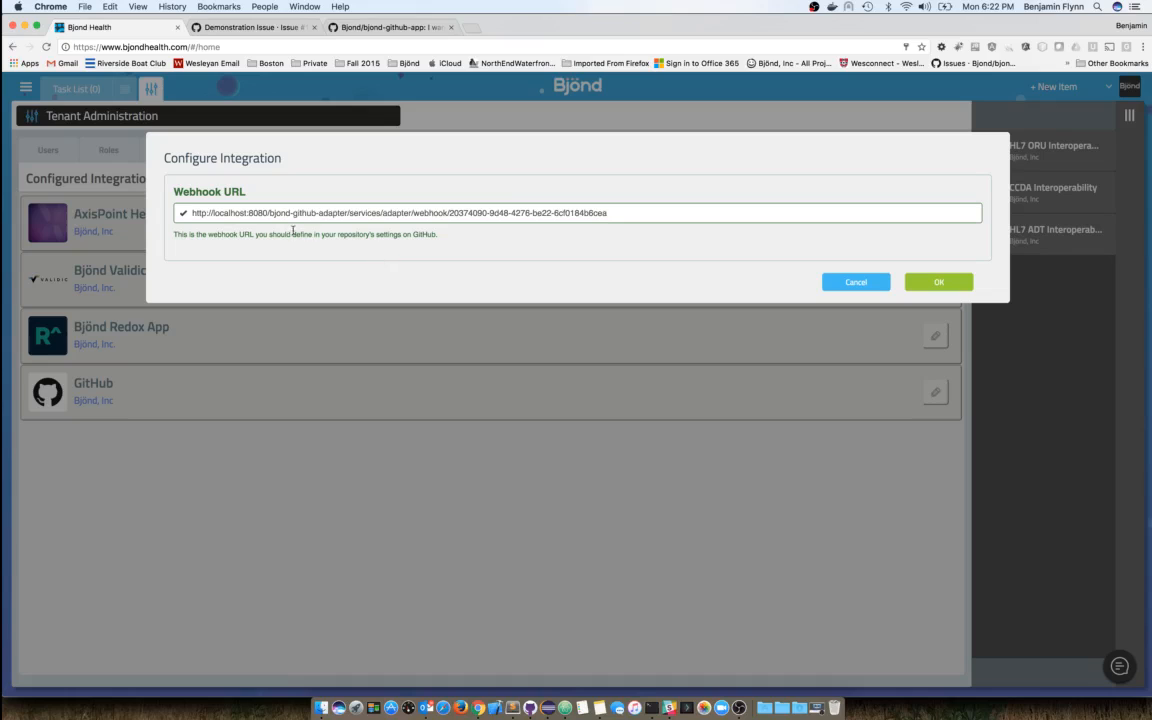
{"action": "triple_click", "coordinate": [462, 215]}
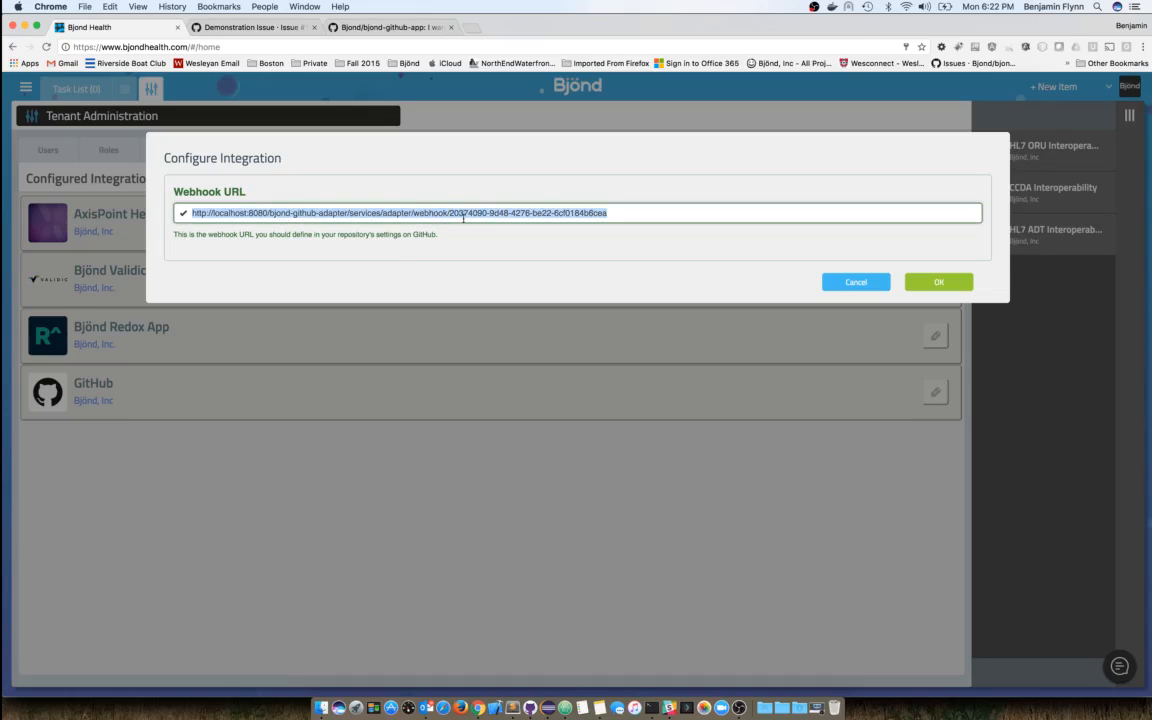
{"action": "left_click", "coordinate": [509, 252]}
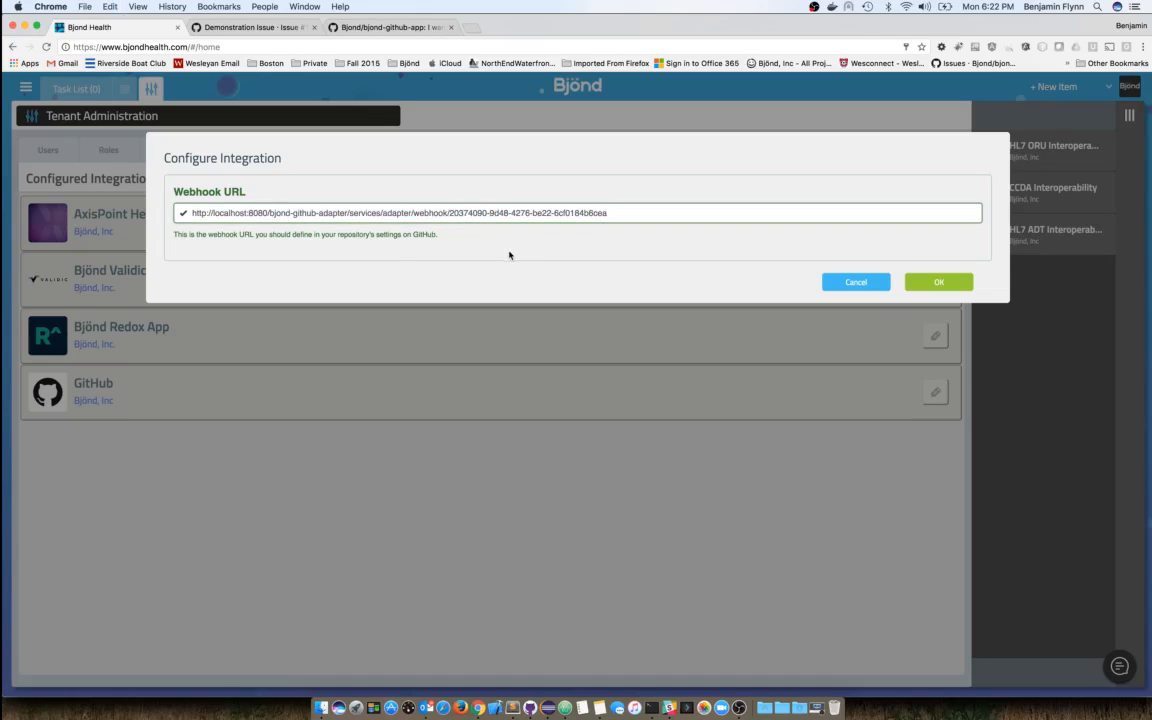
{"action": "left_click", "coordinate": [853, 281]}
{"action": "left_click", "coordinate": [390, 27]}
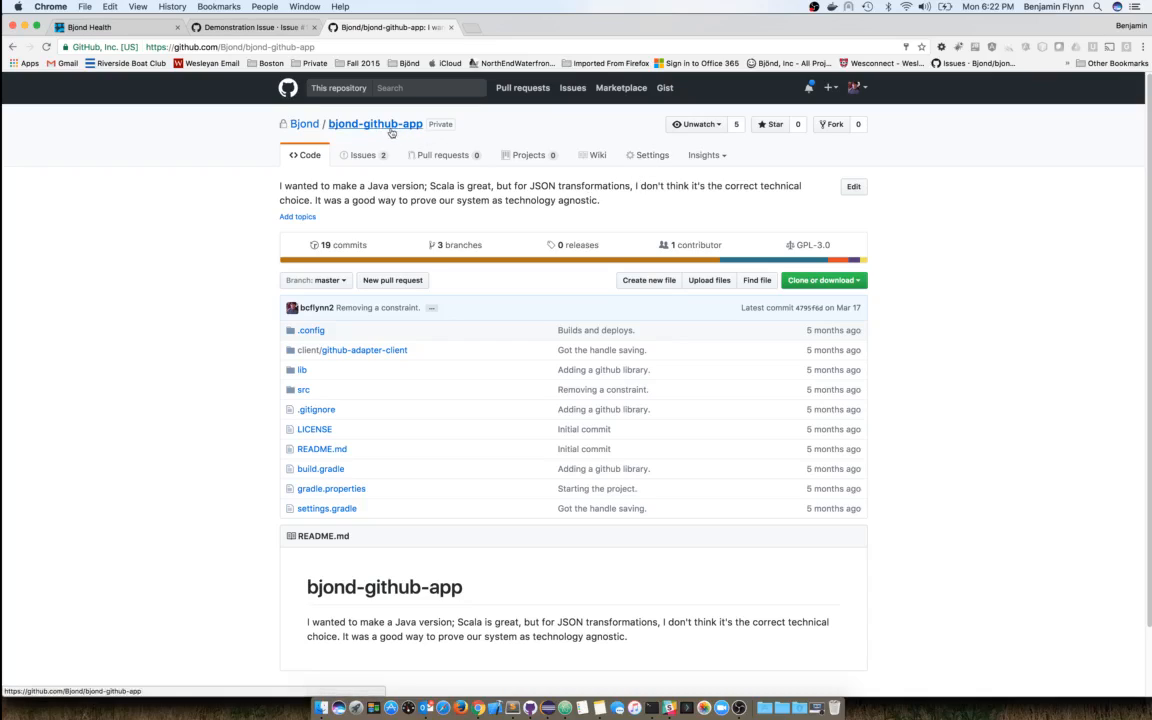
- Edit the repository's existing webhook, keeping application/json as the content type
{"action": "left_click", "coordinate": [650, 155]}
{"action": "left_click", "coordinate": [306, 259]}
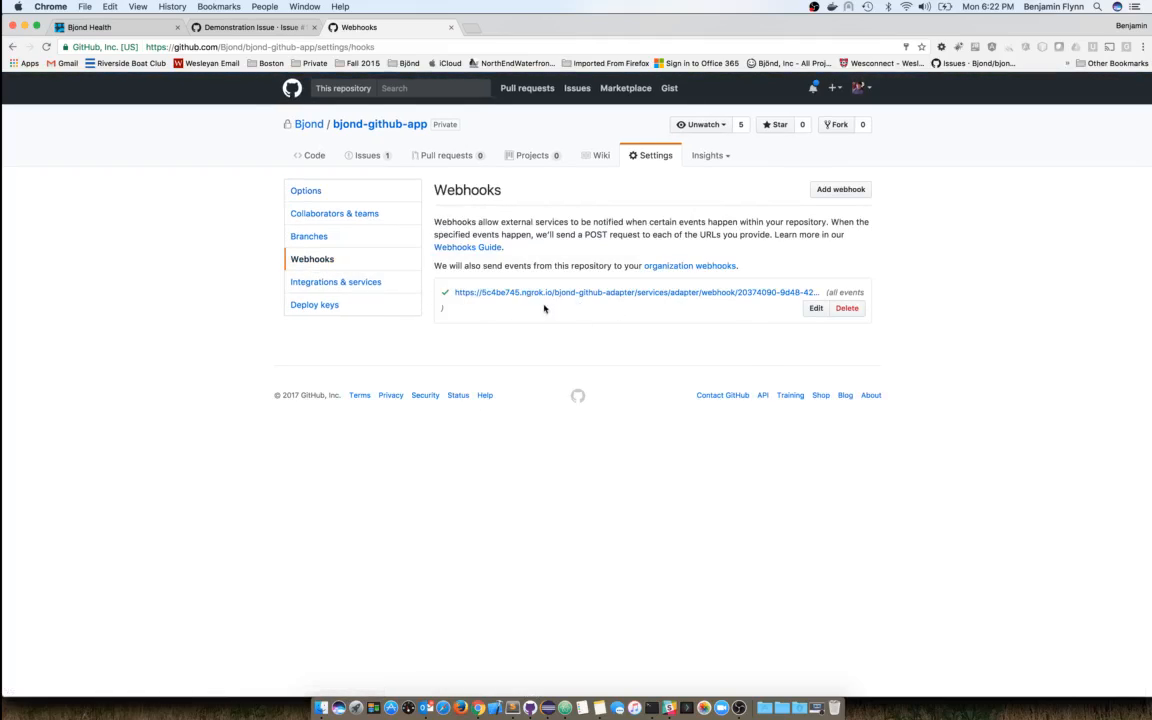
{"action": "left_click", "coordinate": [816, 309]}
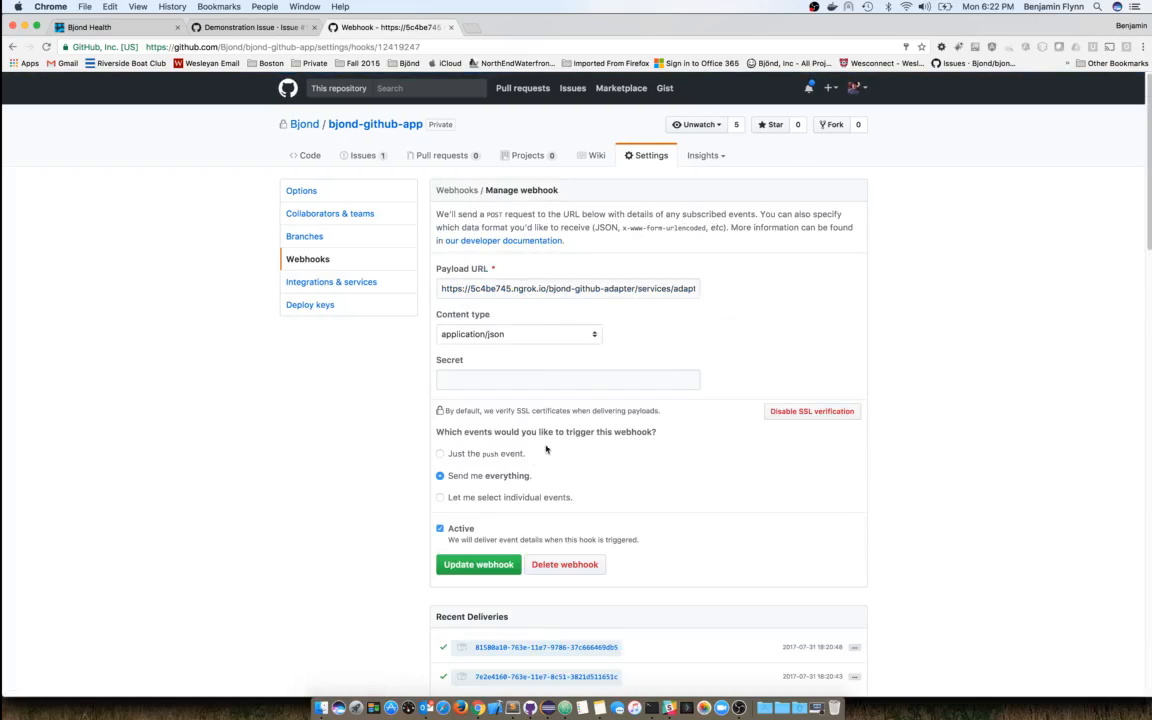
{"action": "left_click", "coordinate": [596, 336]}
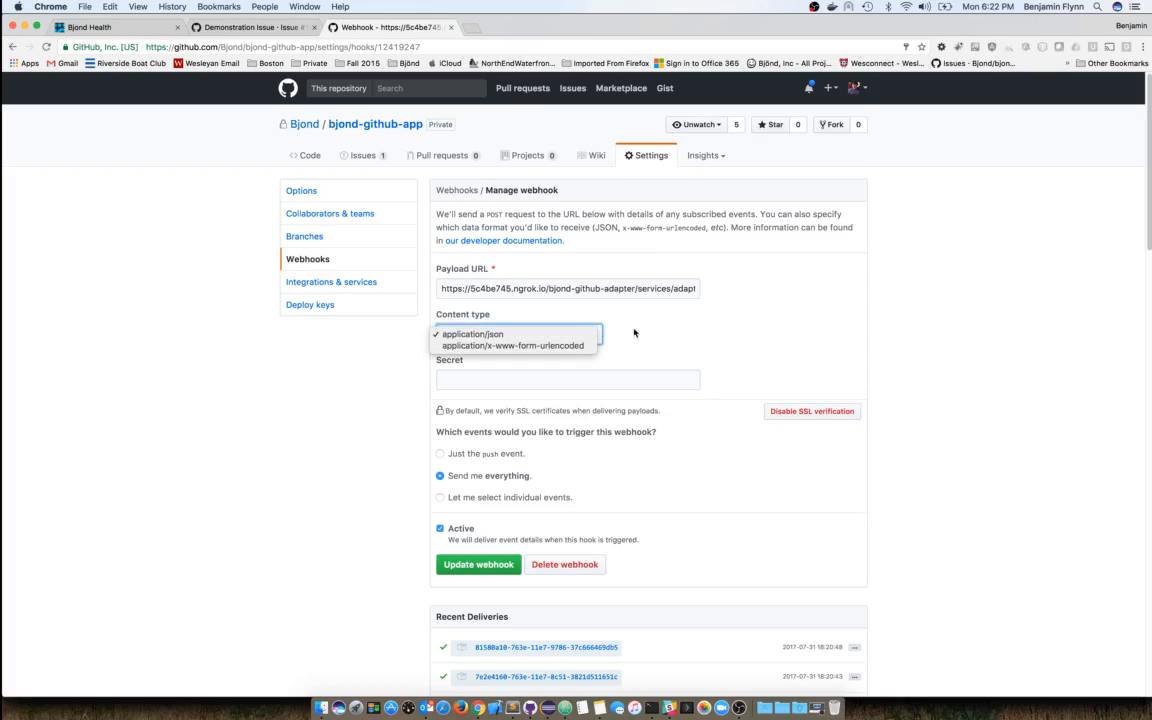
{"action": "left_click", "coordinate": [634, 333]}
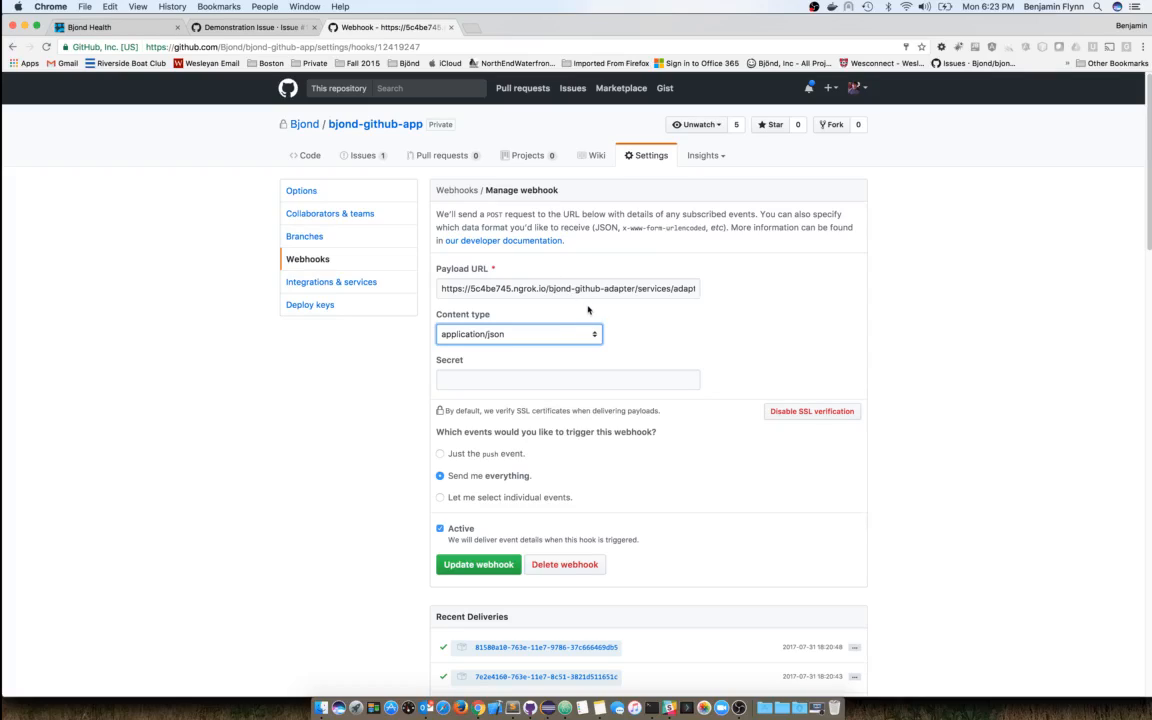
- Return to Bjond's Task List and open Edit Profile's Integrations tab
{"action": "left_click", "coordinate": [100, 27]}
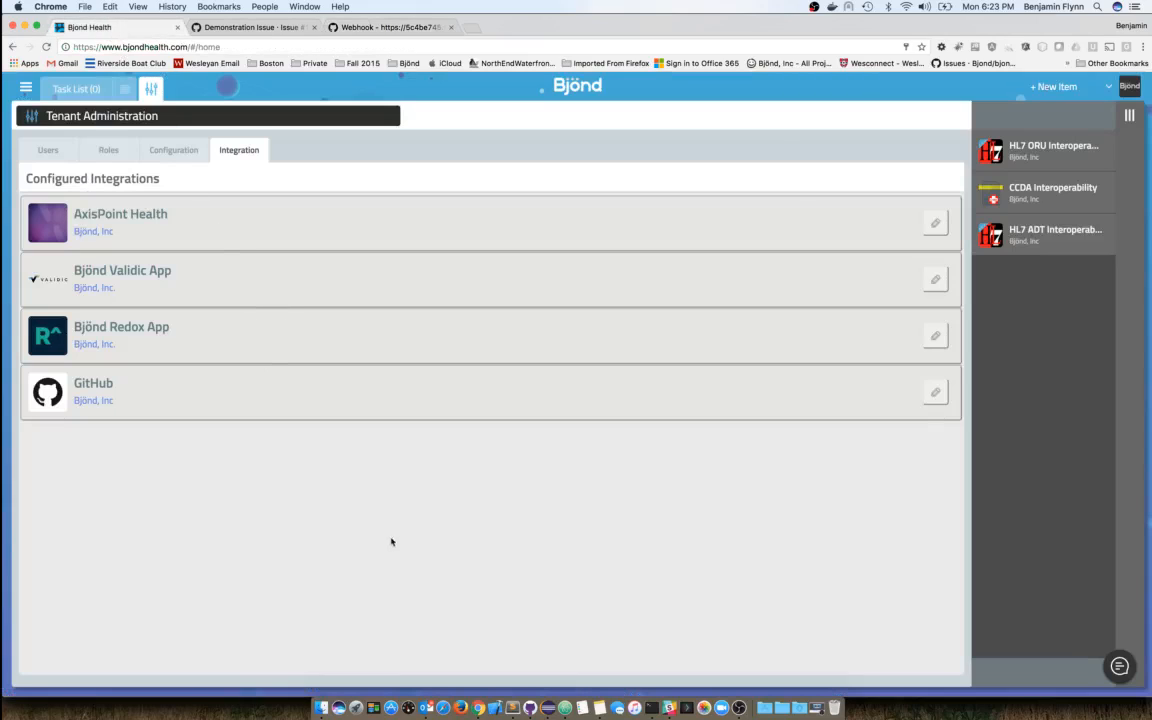
{"action": "left_click", "coordinate": [60, 88]}
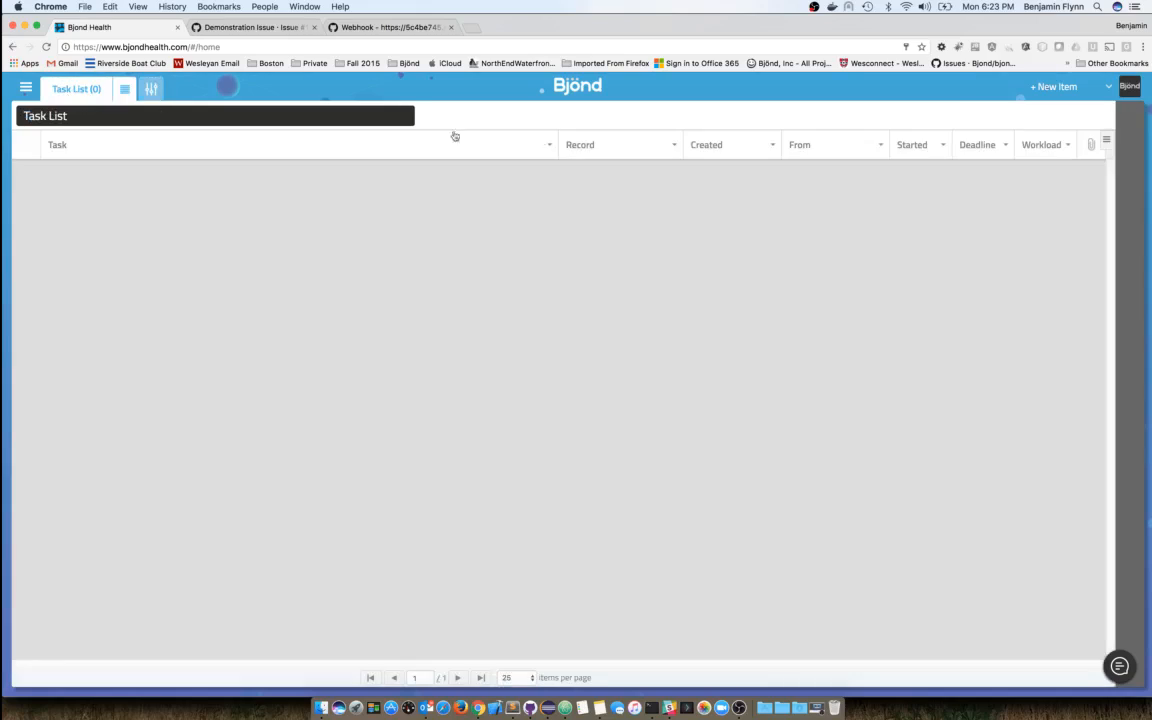
{"action": "left_click", "coordinate": [1110, 86]}
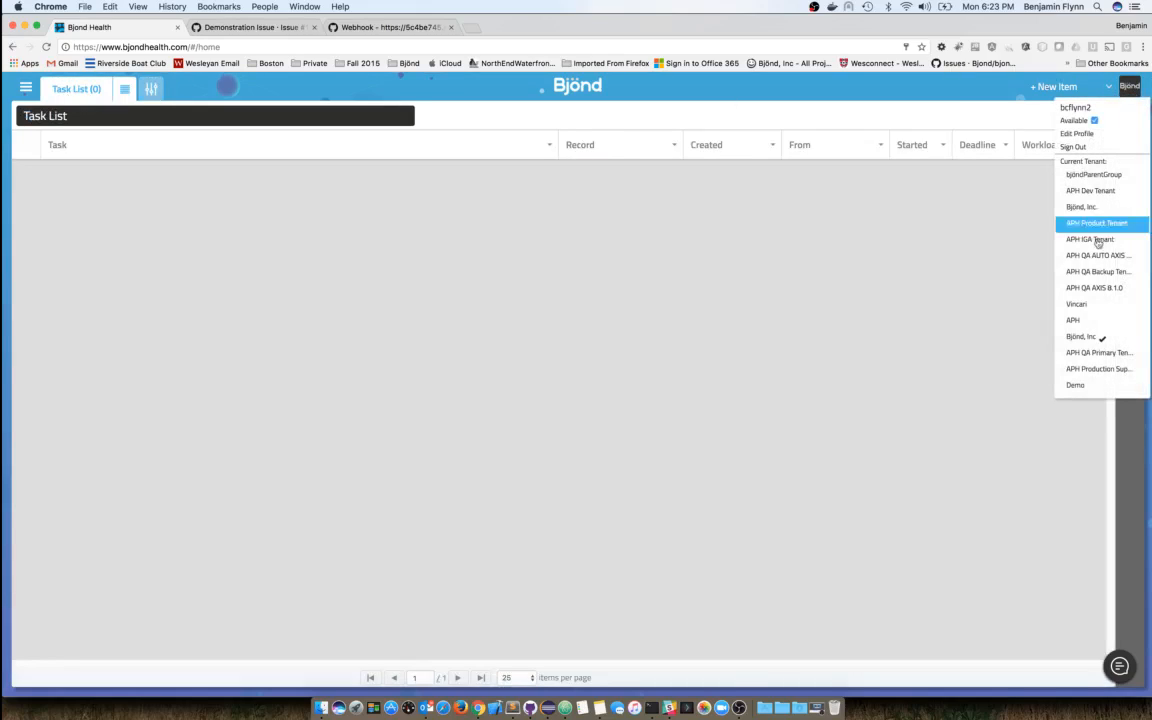
{"action": "left_click", "coordinate": [1076, 133]}
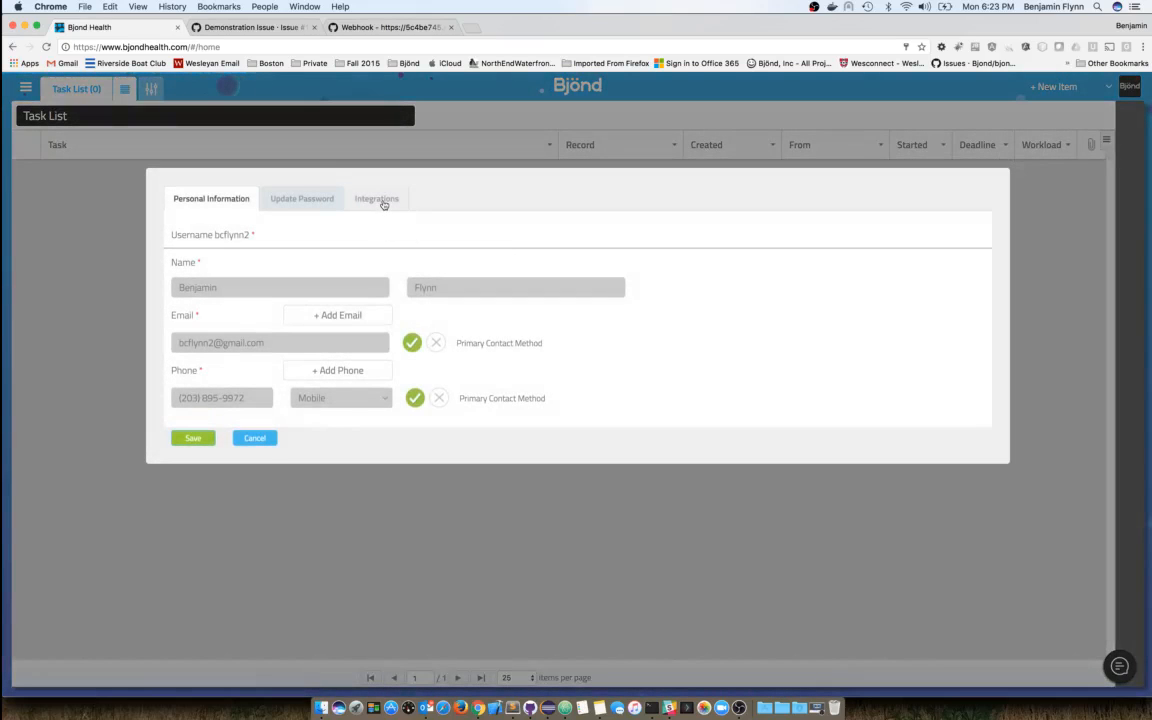
{"action": "left_click", "coordinate": [382, 200]}
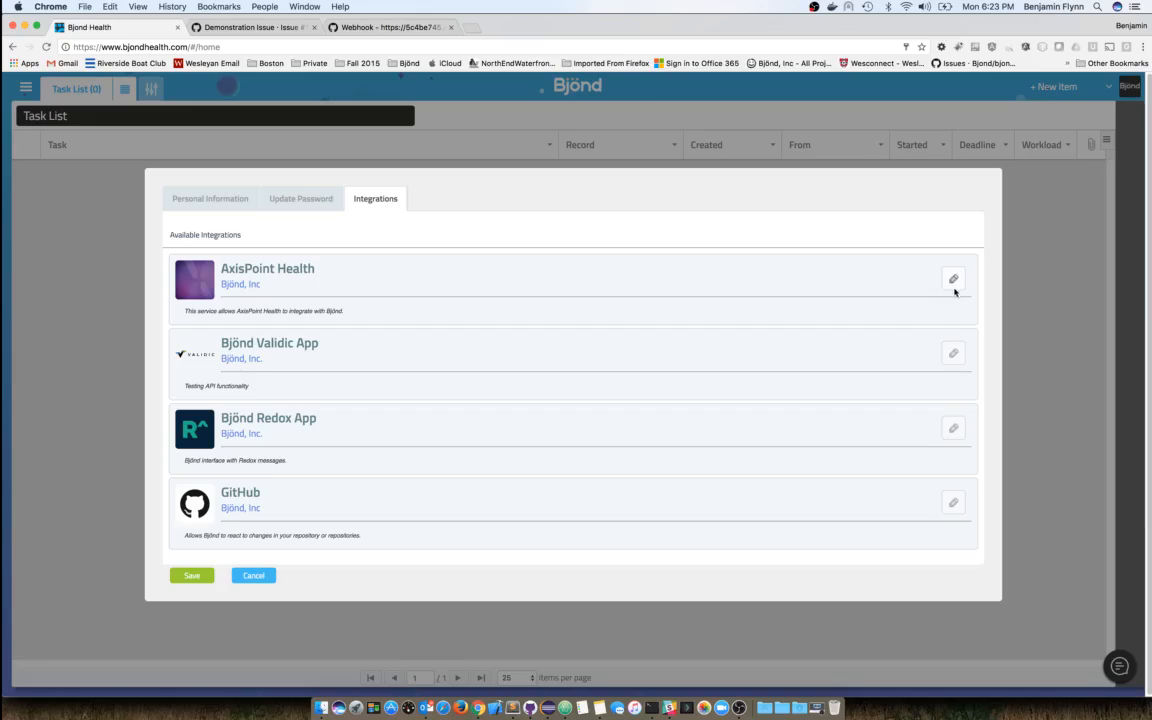
- Open the GitHub handle setting, type and erase a partial handle, and cancel both dialogs
{"action": "left_click", "coordinate": [953, 504]}
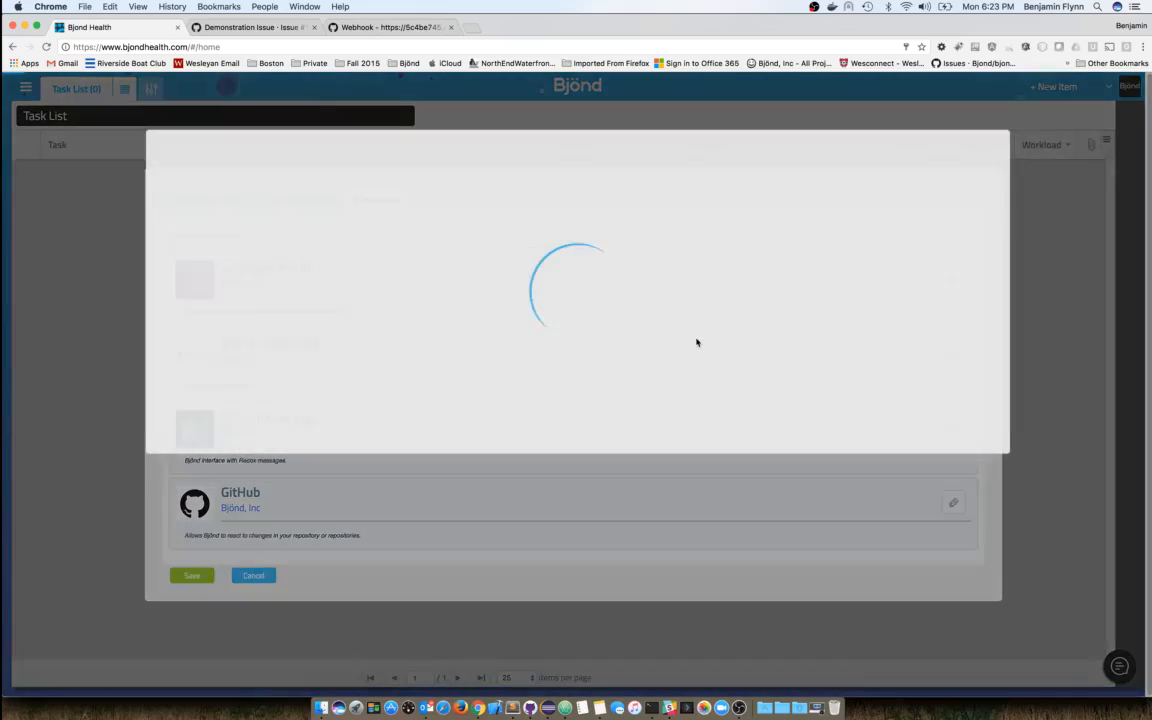
{"action": "left_click", "coordinate": [329, 214]}
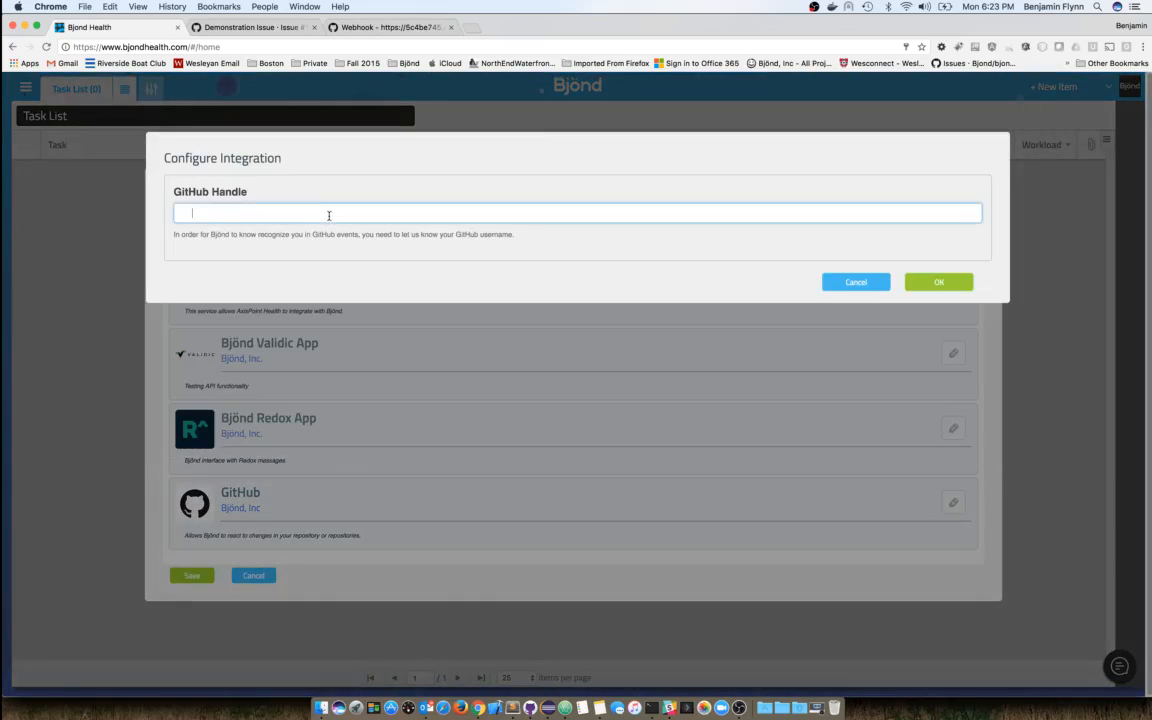
{"action": "type", "text": "bcf"}
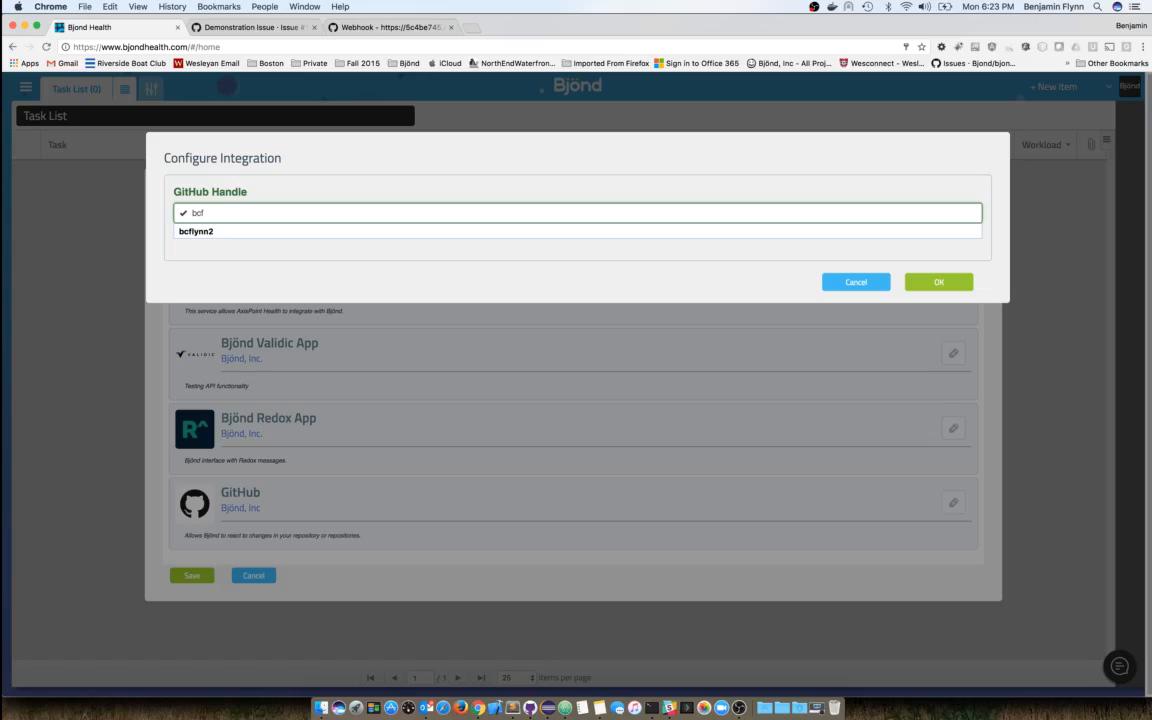
{"action": "key", "text": "BackSpace"}
{"action": "key", "text": "BackSpace"}
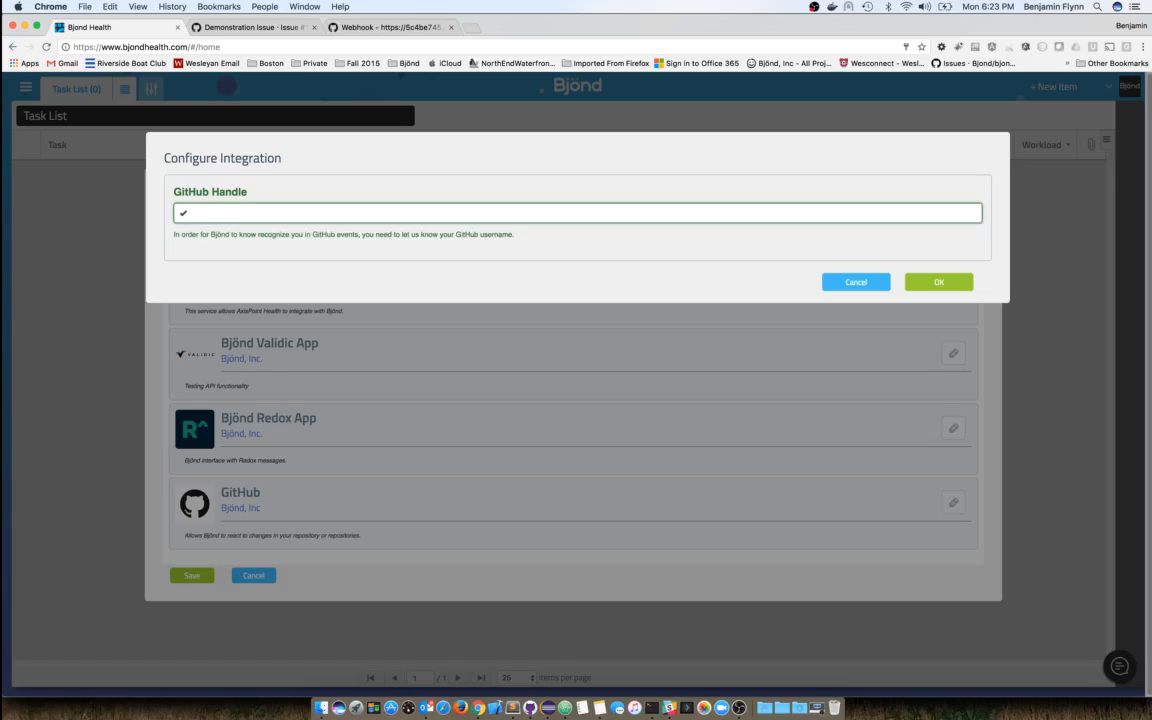
{"action": "left_click", "coordinate": [850, 284]}
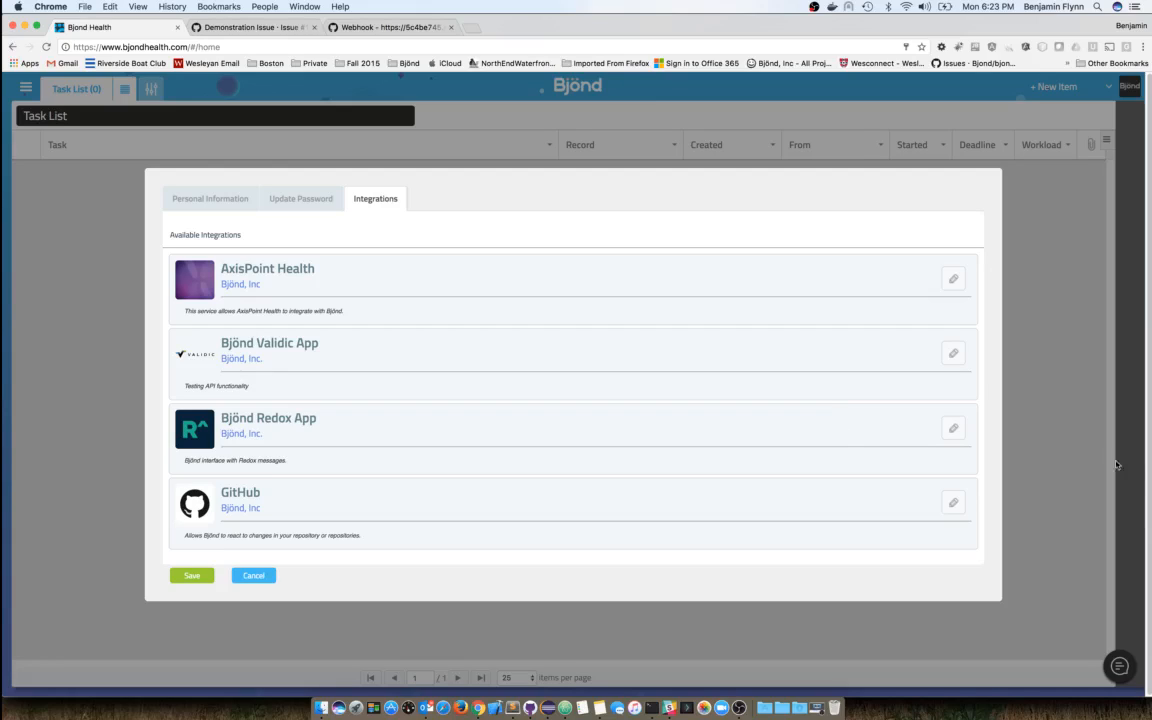
{"action": "left_click", "coordinate": [250, 575]}
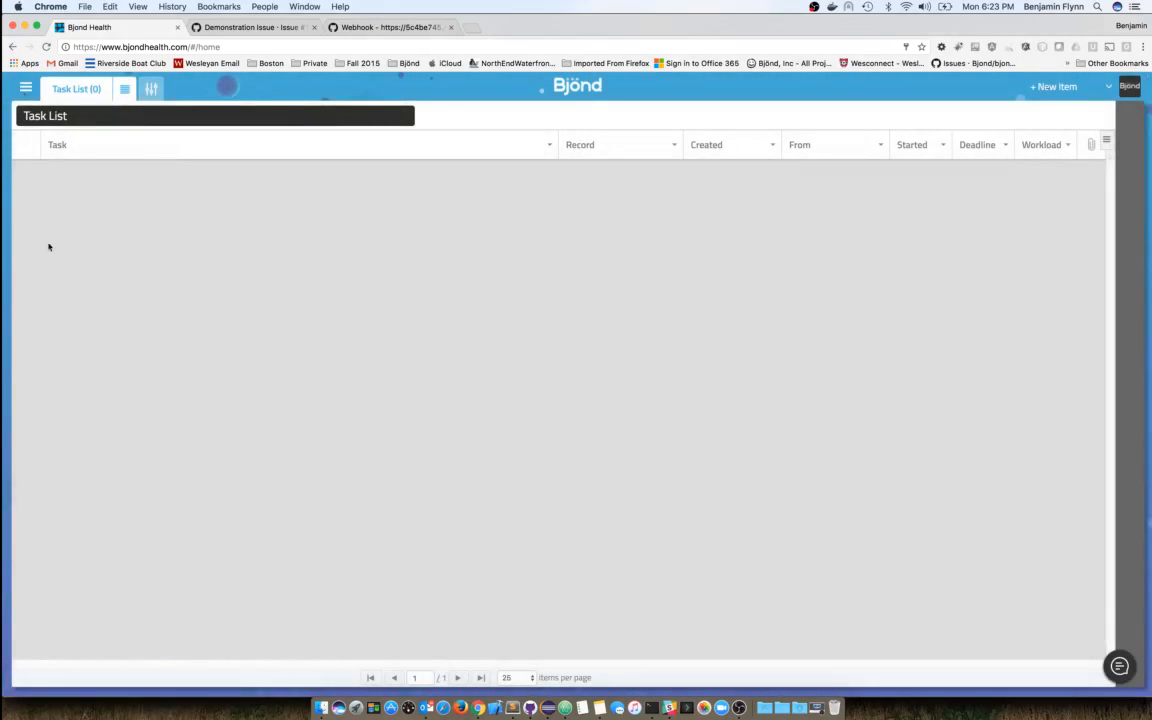
- From the sidebar's Task Templates list, open the GitHub Issue template for editing
{"action": "left_click", "coordinate": [26, 87]}
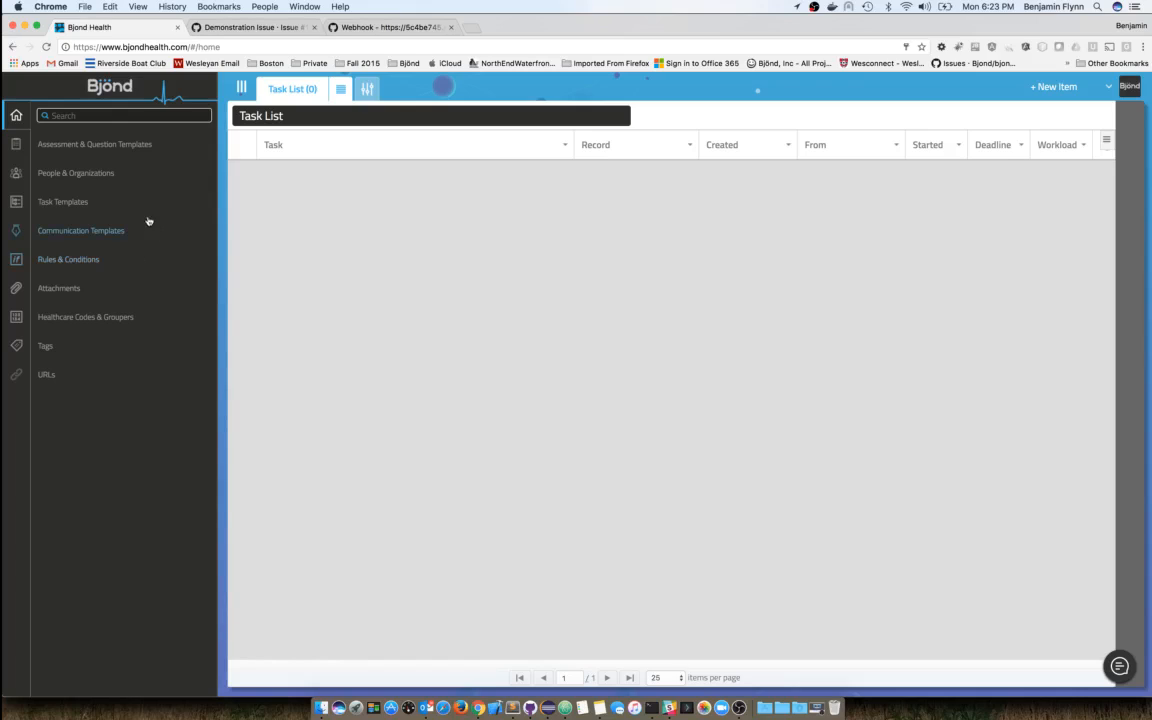
{"action": "left_click", "coordinate": [78, 201]}
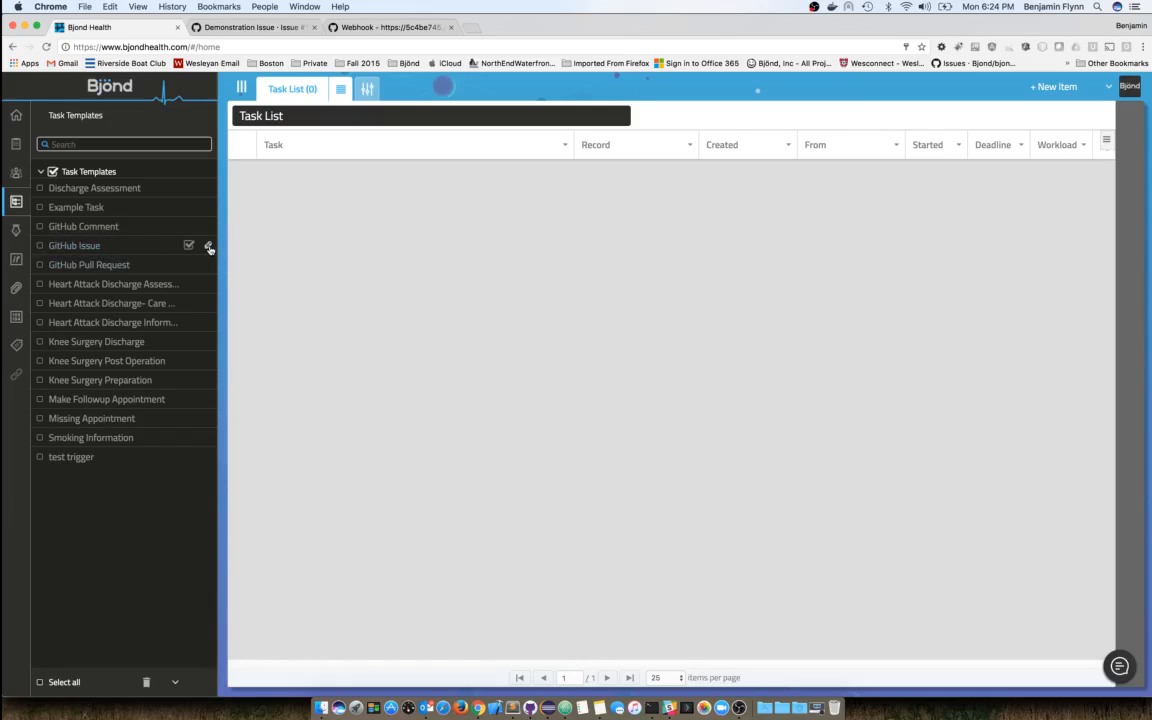
{"action": "left_click", "coordinate": [209, 247]}
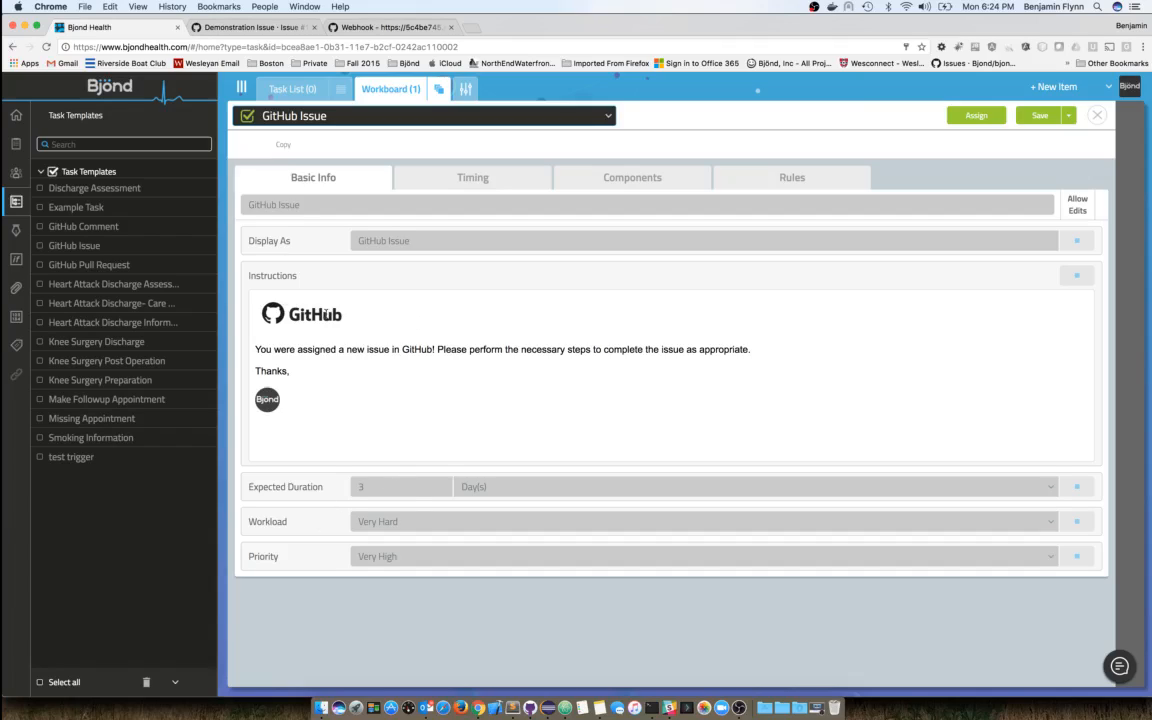
- Return to the GitHub Issue template and show its Timing settings (start Immediately, No Deadline)
{"action": "left_click", "coordinate": [322, 352]}
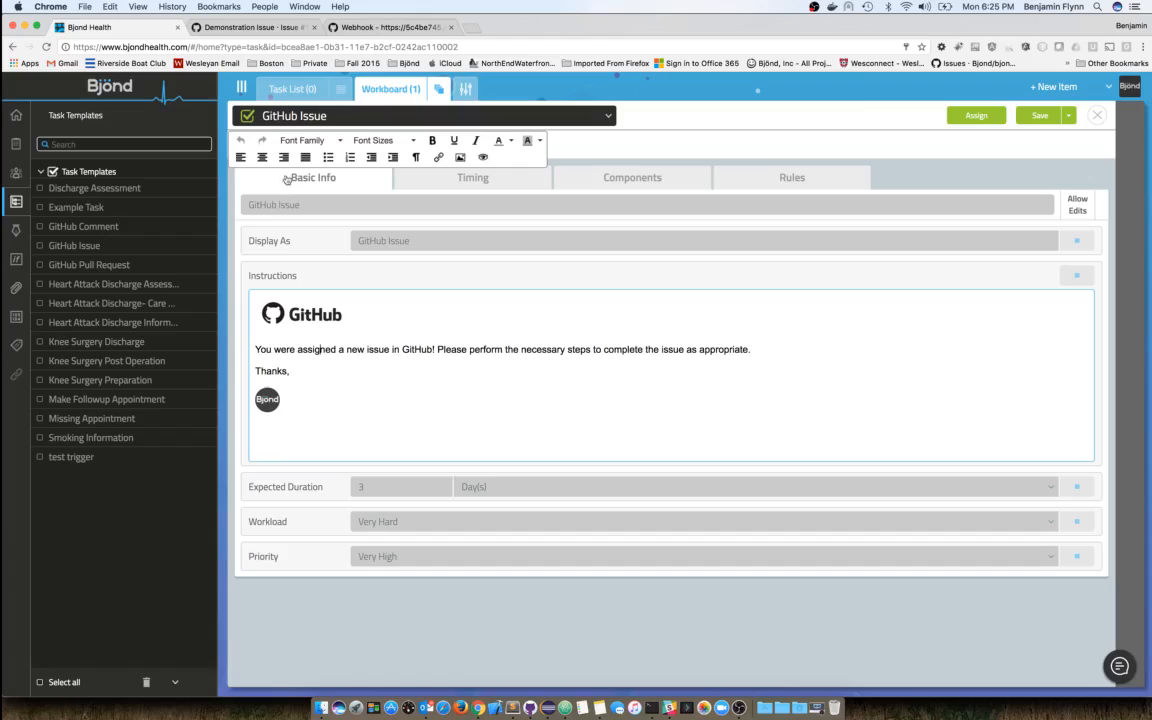
{"action": "left_click", "coordinate": [266, 90]}
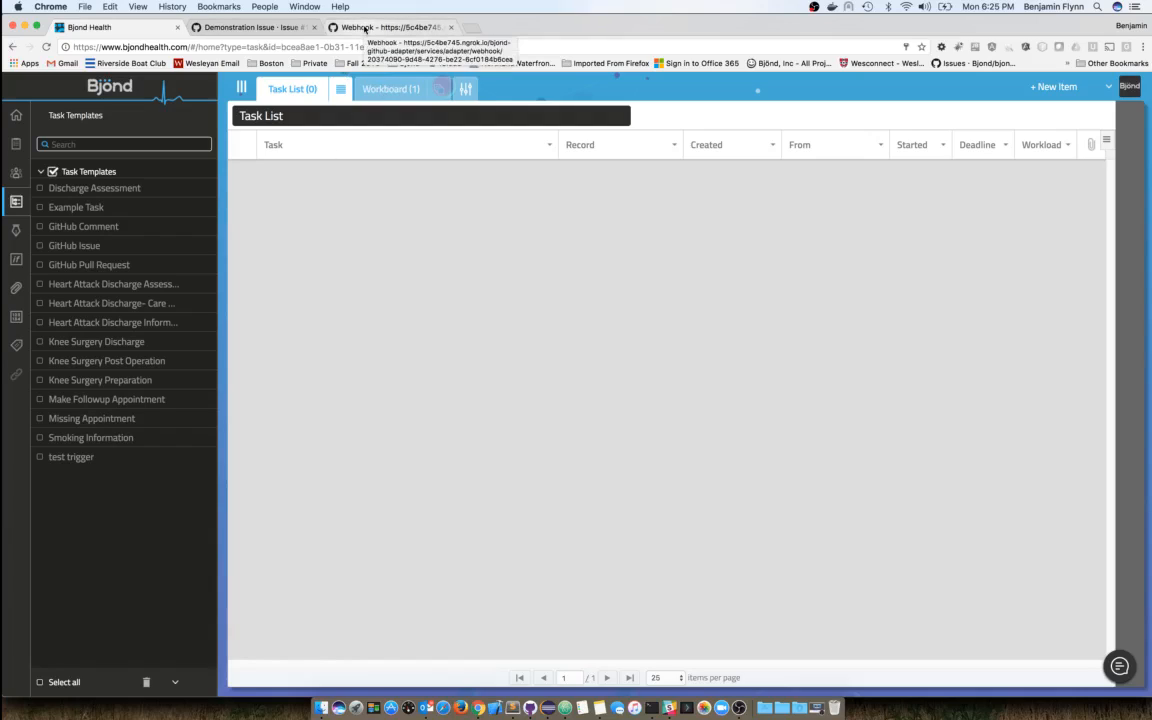
{"action": "left_click", "coordinate": [363, 88]}
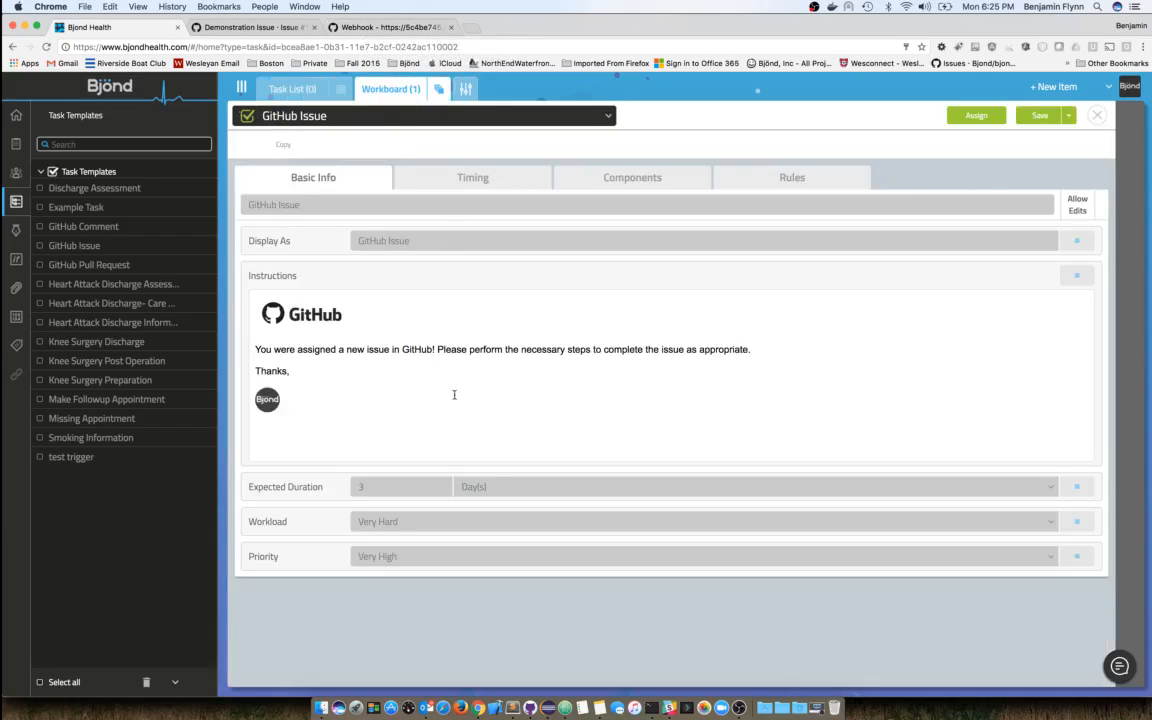
{"action": "left_click", "coordinate": [467, 187]}
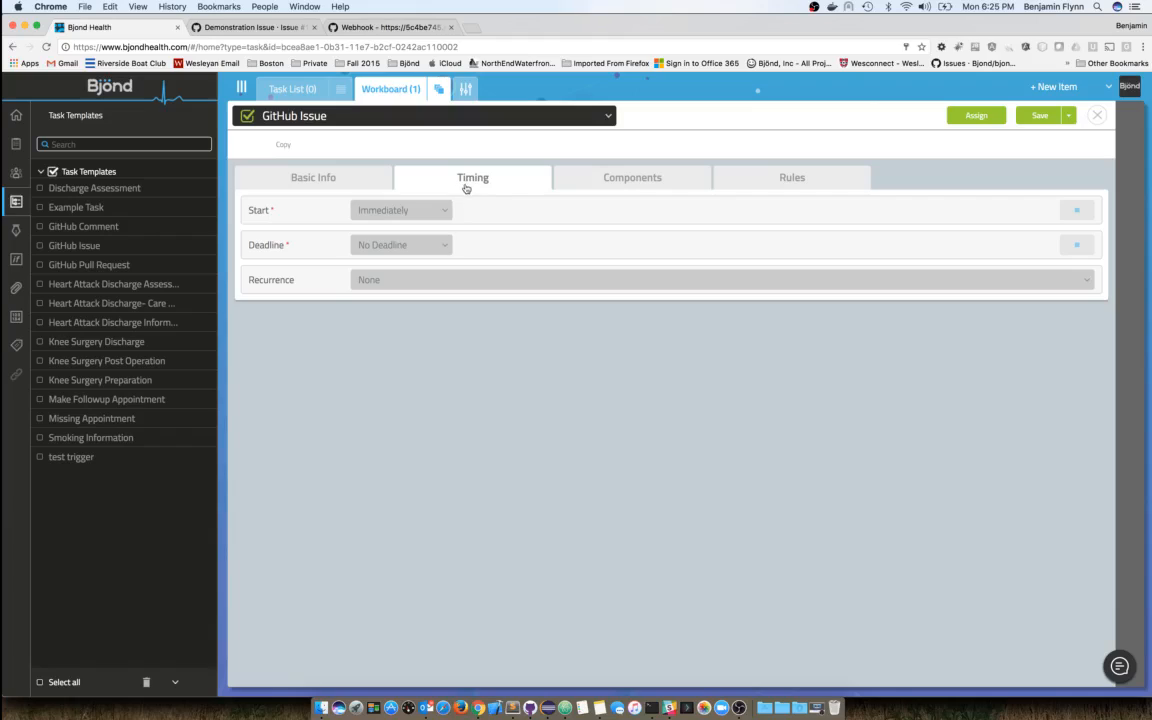
- Set the deadline to 4 days elapsed from start, with Fail Task as its consequence
{"action": "left_click", "coordinate": [444, 248]}
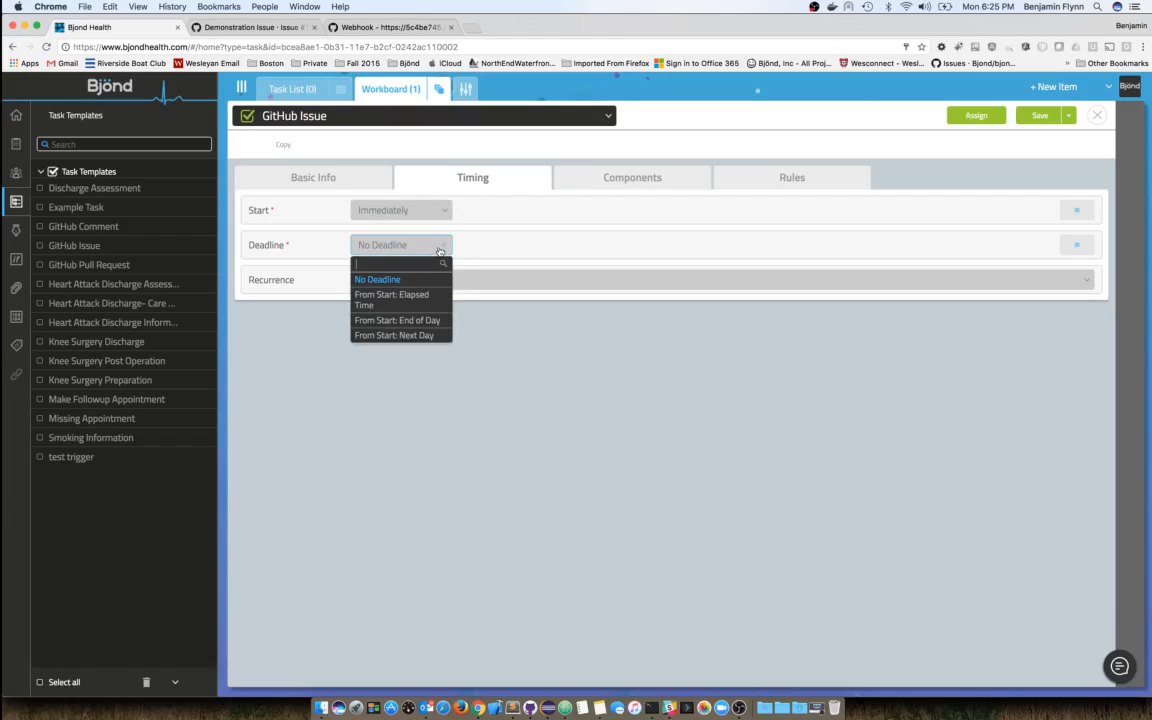
{"action": "left_click", "coordinate": [405, 302]}
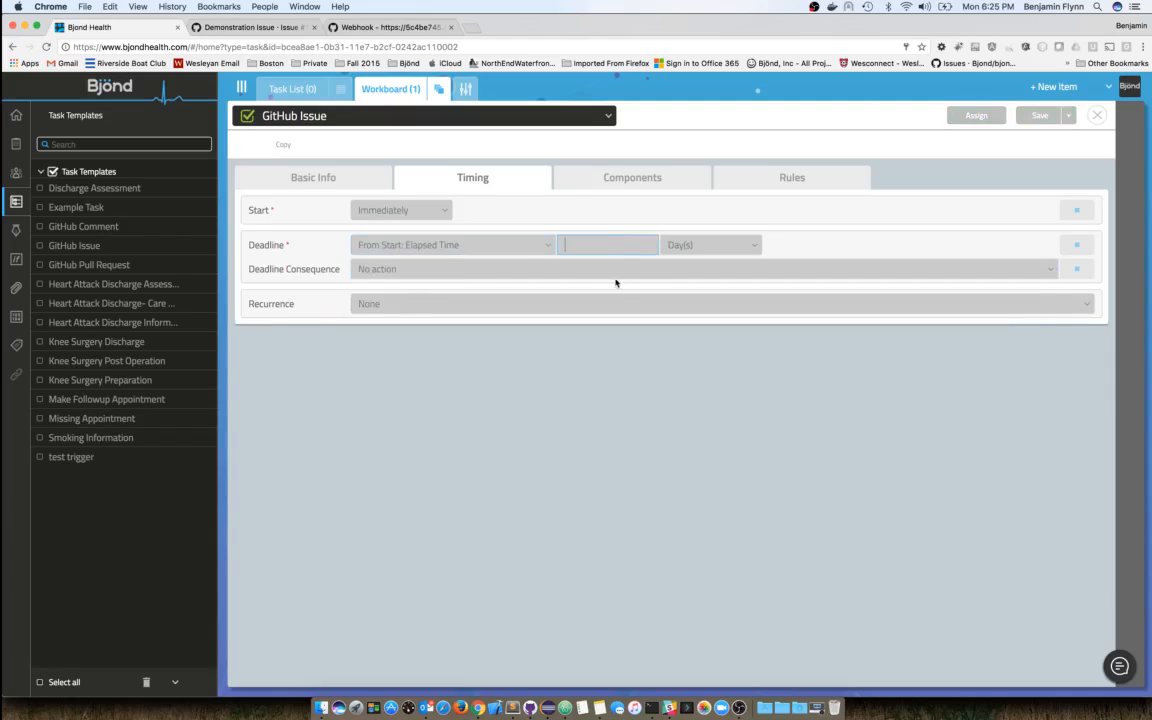
{"action": "type", "text": "4"}
{"action": "left_click", "coordinate": [492, 272]}
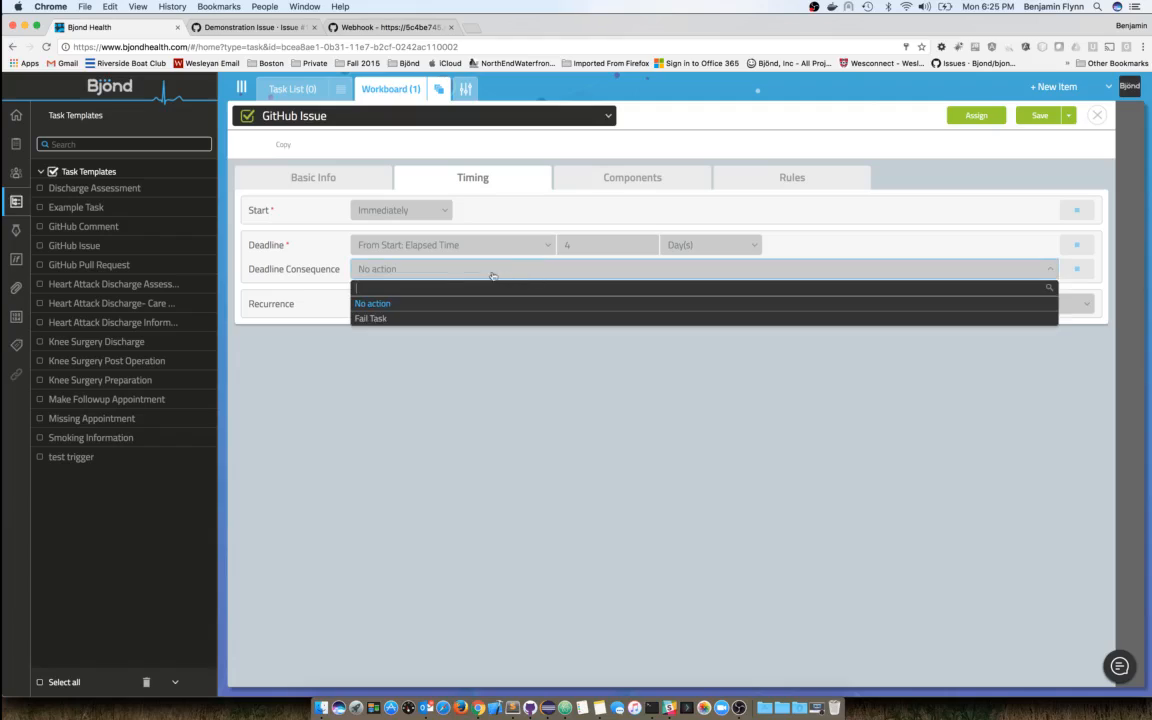
{"action": "left_click", "coordinate": [376, 319]}
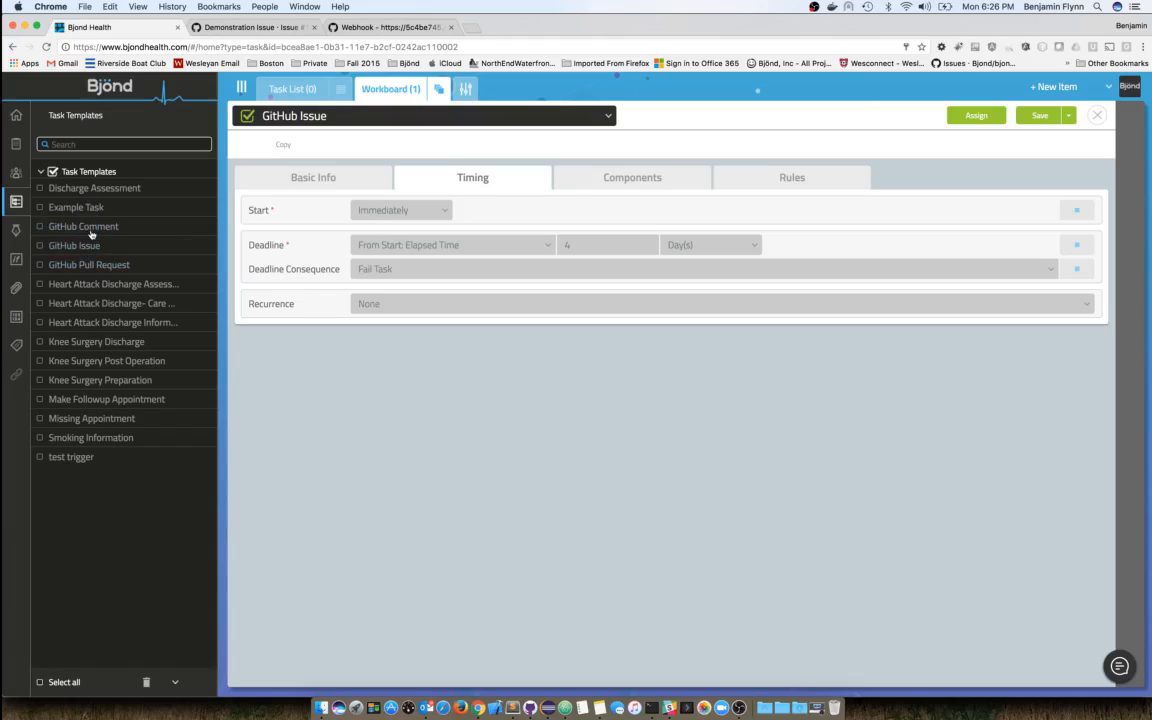
- Switch the side list to Rules & Conditions and open the GitHub Issue rule for editing
{"action": "left_click", "coordinate": [16, 260]}
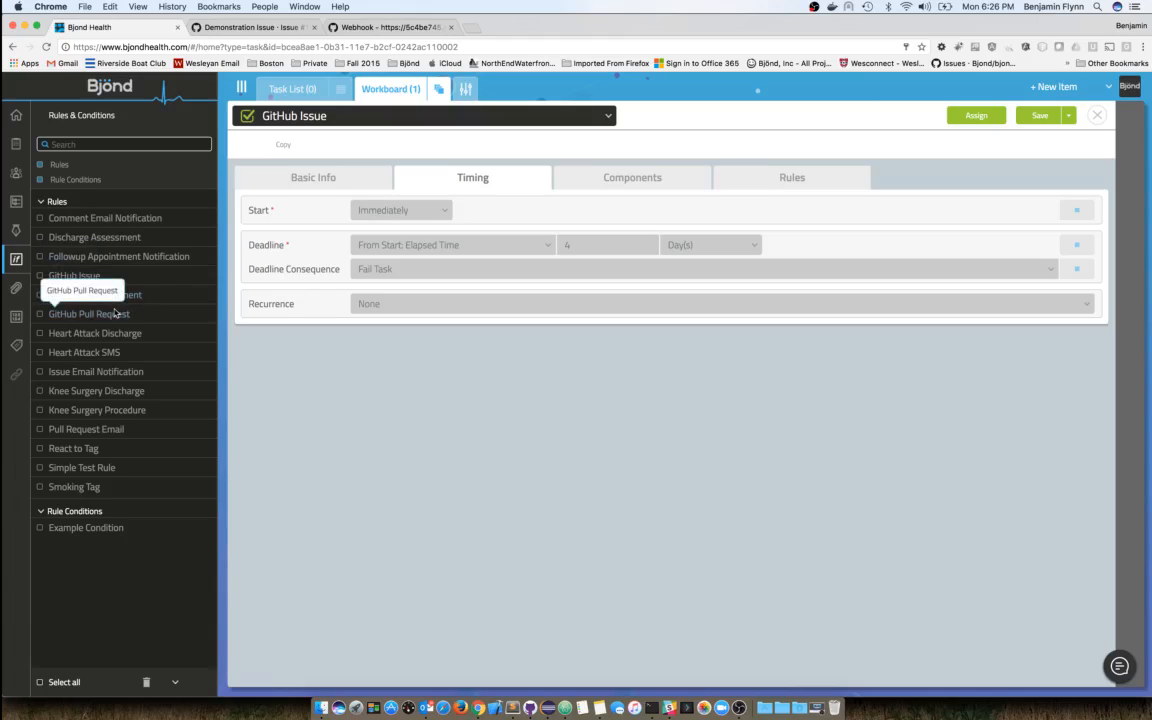
{"action": "left_click", "coordinate": [208, 276]}
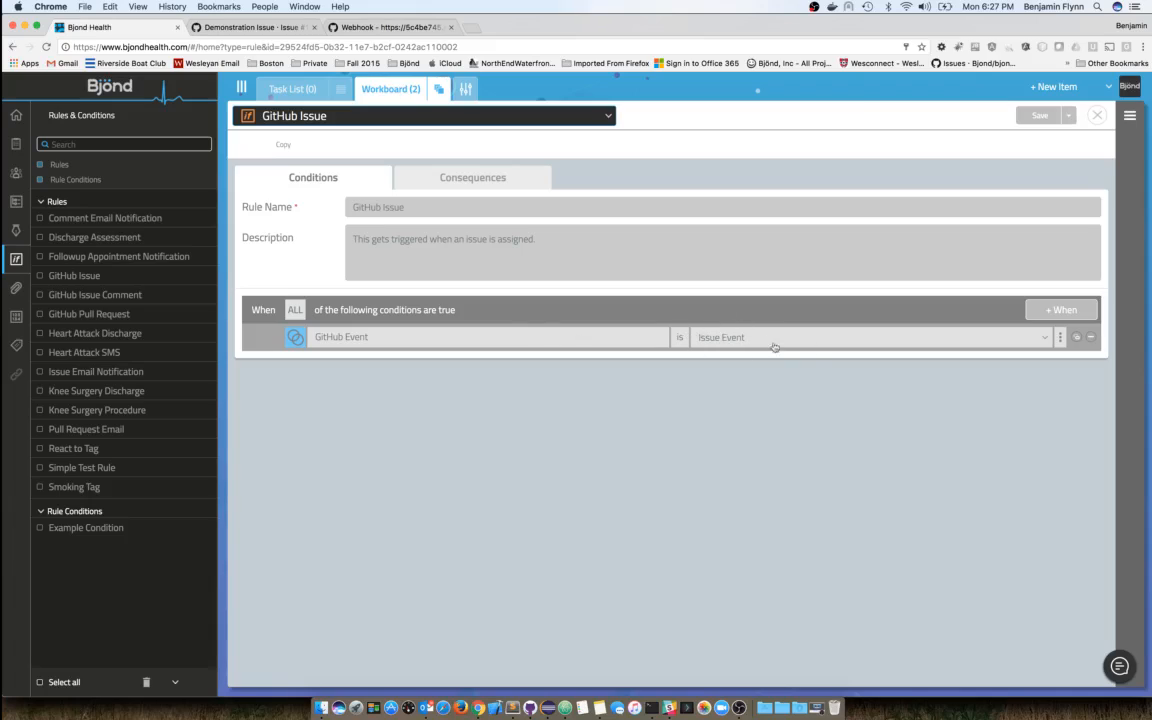
- Expand the Issue Event condition's constraints and browse the available Assignee roles
{"action": "left_click", "coordinate": [1062, 337]}
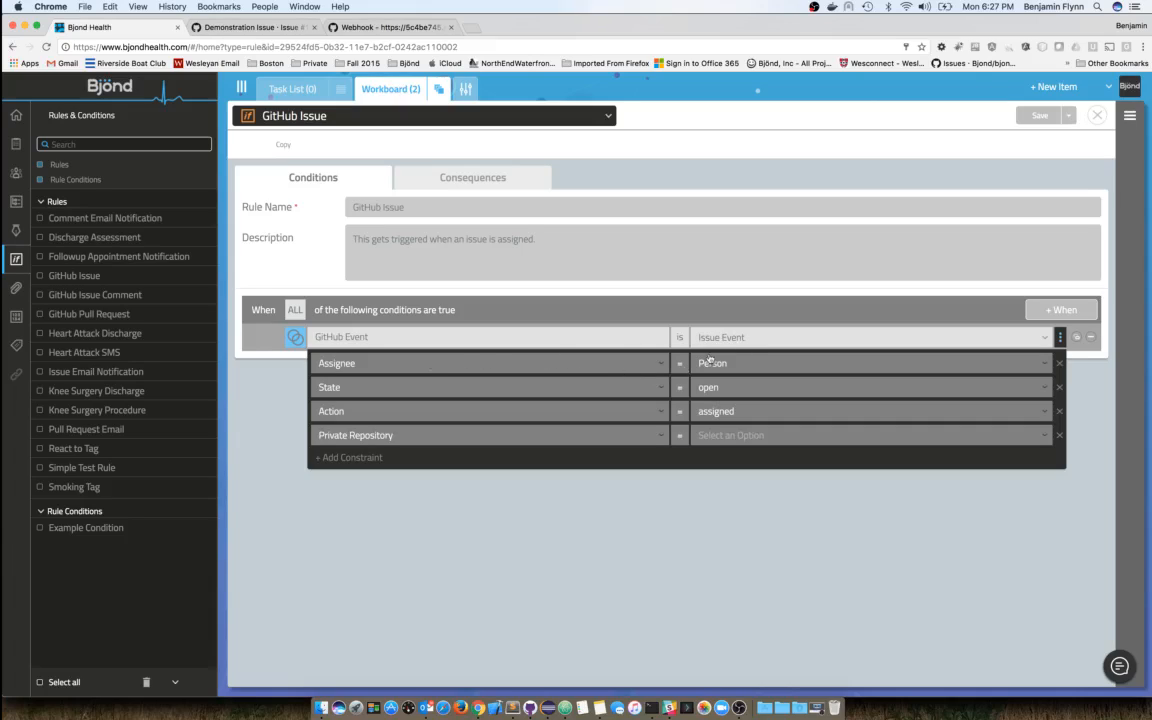
{"action": "left_click", "coordinate": [740, 364]}
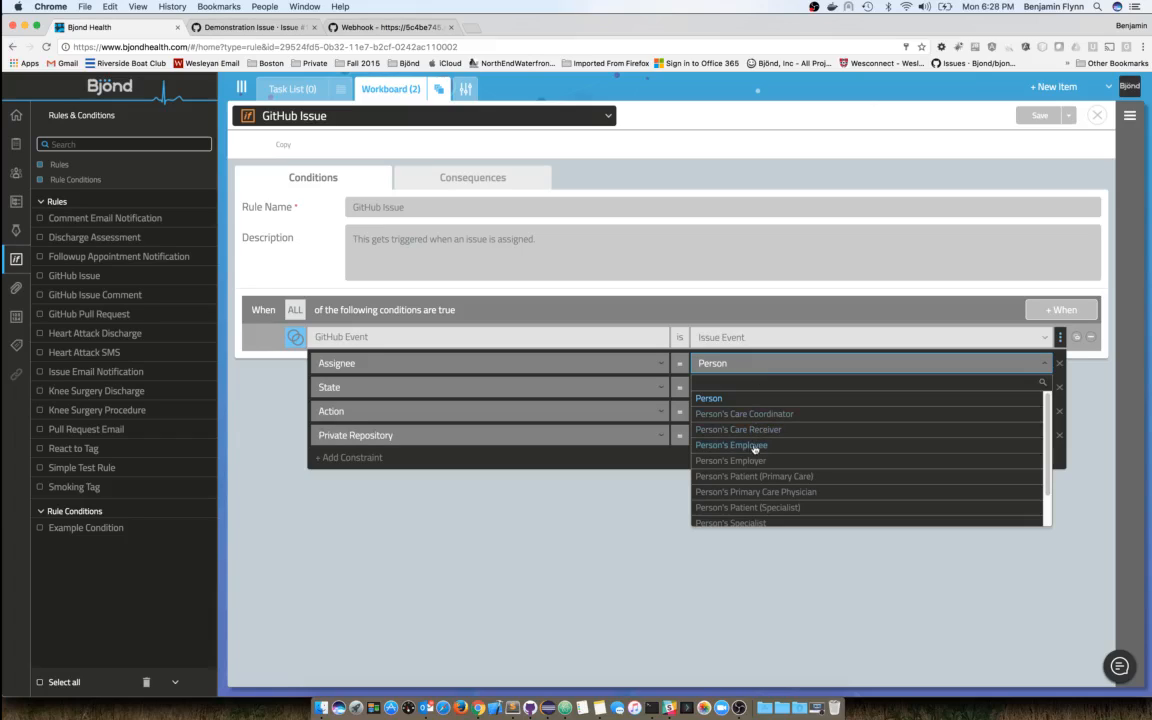
{"action": "scroll", "coordinate": [764, 443], "scroll_direction": "down", "scroll_amount": 2}
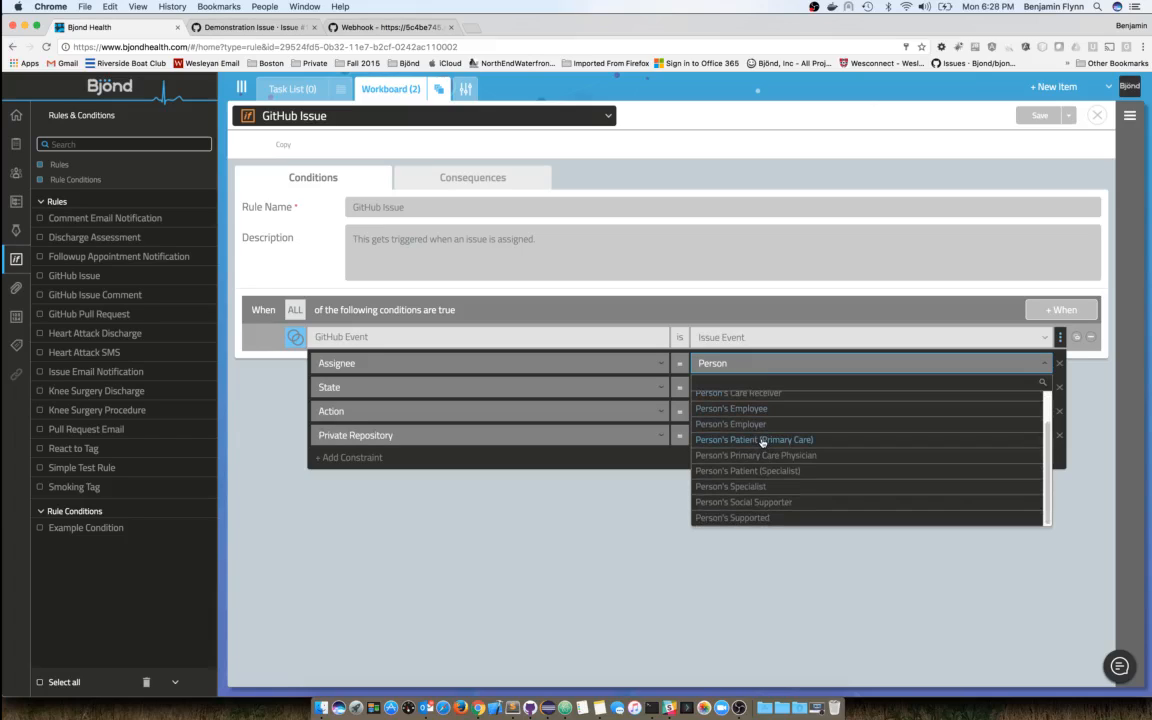
{"action": "scroll", "coordinate": [764, 441], "scroll_direction": "up", "scroll_amount": 2}
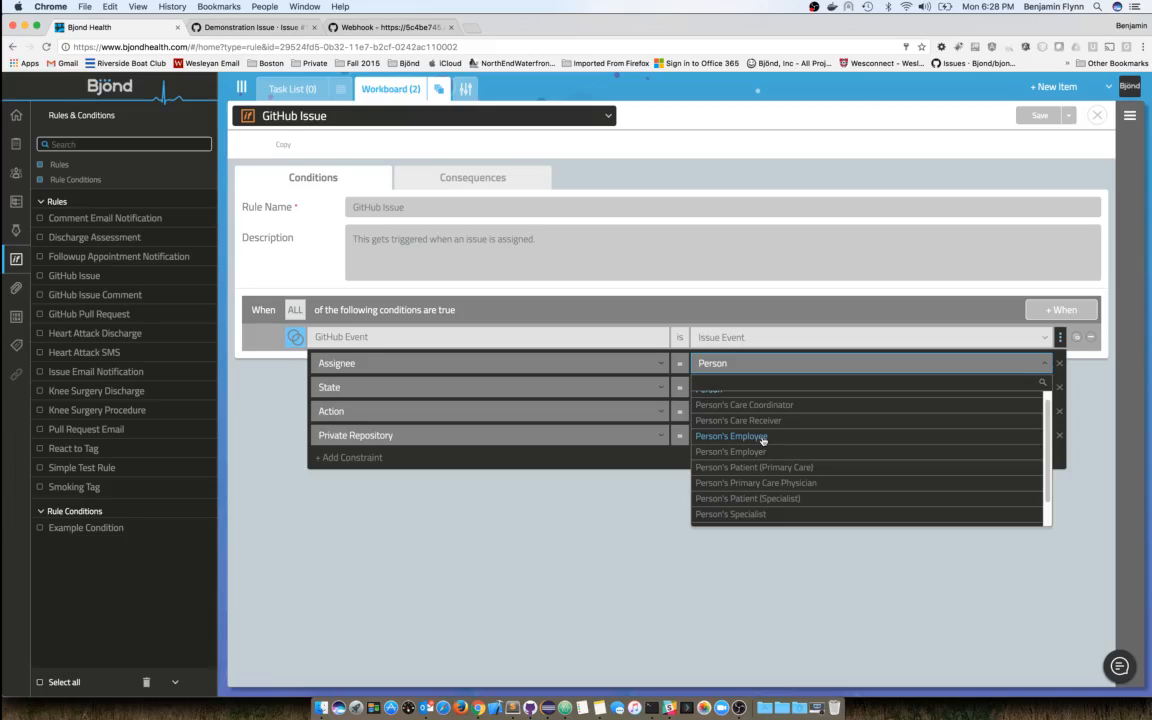
{"action": "scroll", "coordinate": [770, 452], "scroll_direction": "down", "scroll_amount": 2}
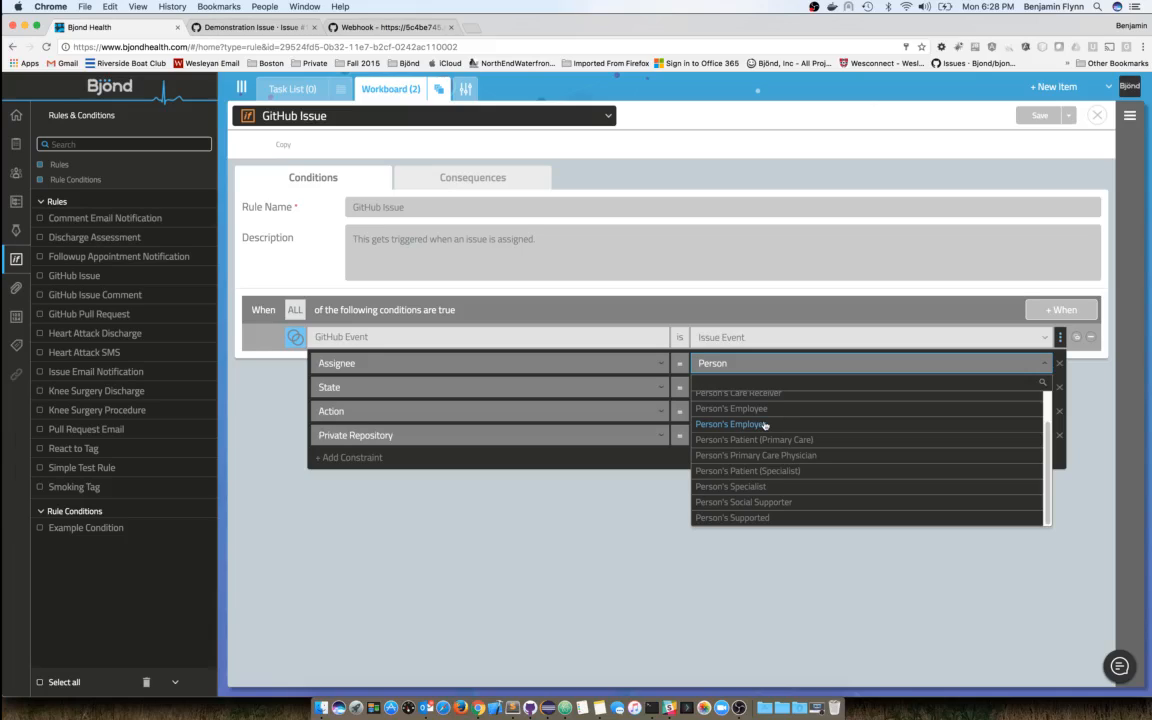
- Keep Assignee Person, State open and Action assigned, set Private Repository to True, then collapse the constraints
{"action": "left_click", "coordinate": [784, 364]}
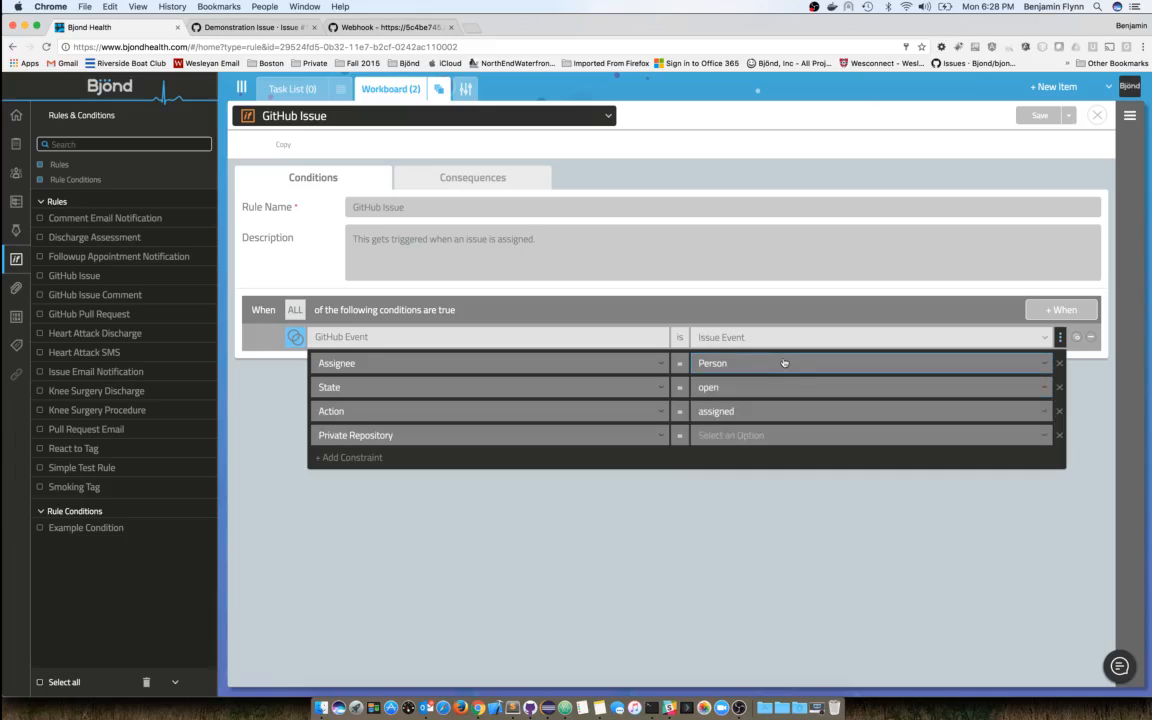
{"action": "left_click", "coordinate": [731, 388]}
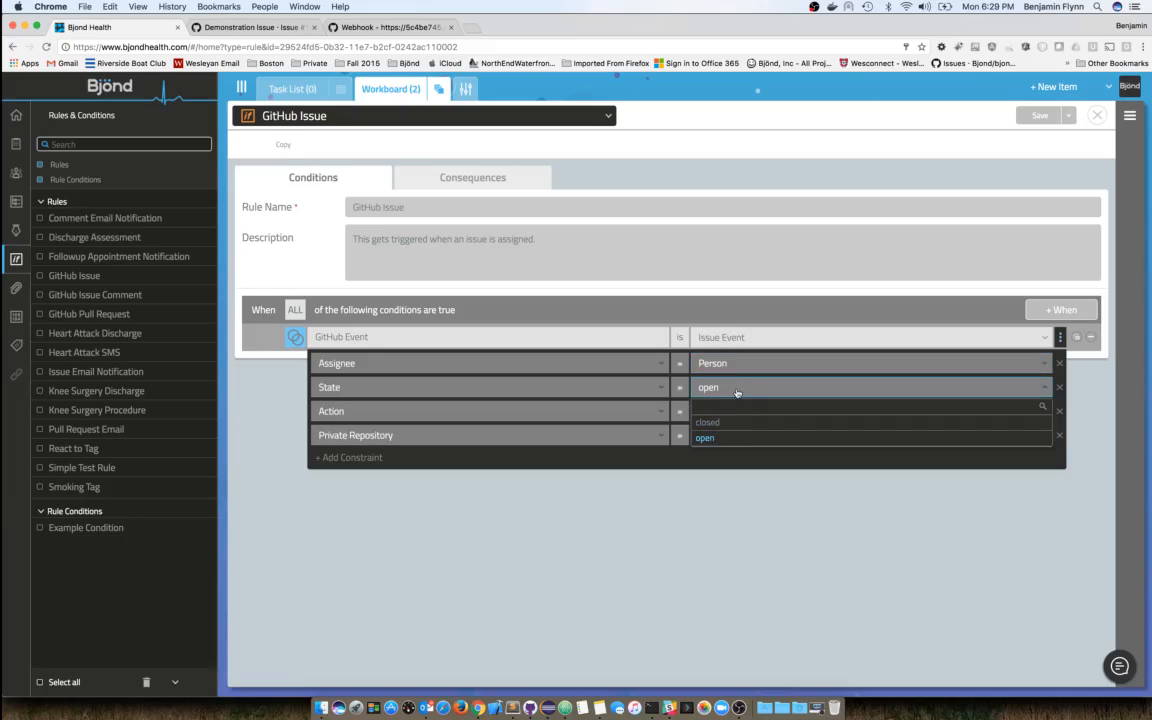
{"action": "left_click", "coordinate": [737, 390]}
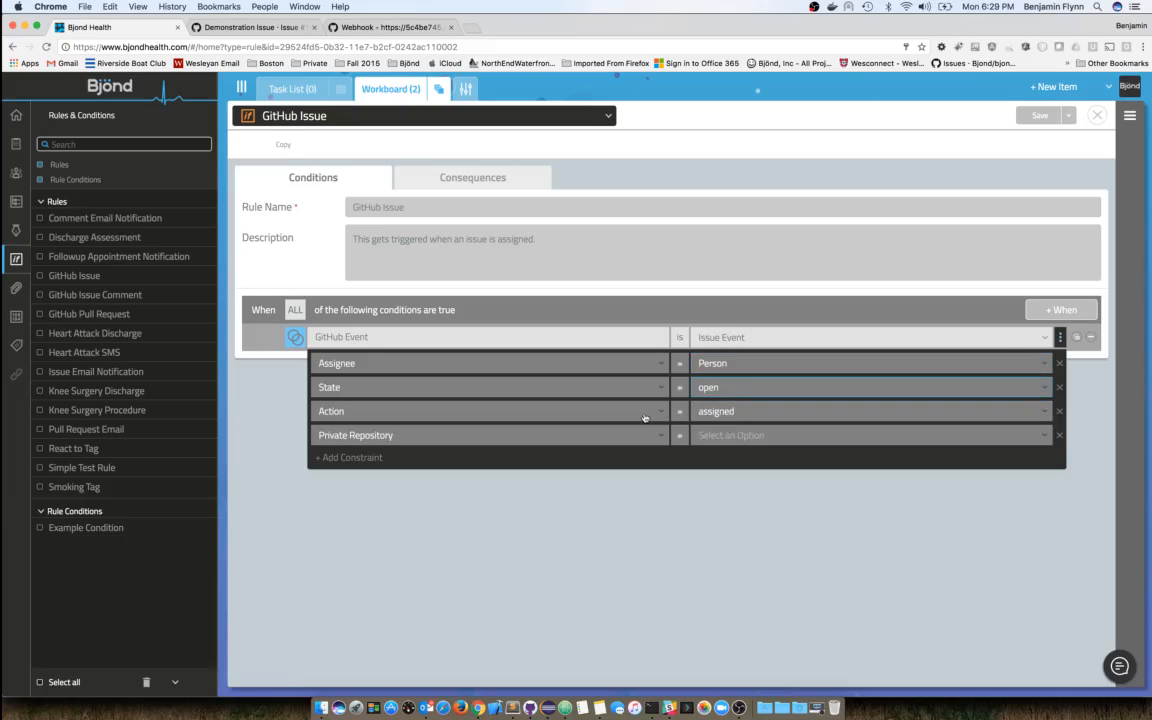
{"action": "left_click", "coordinate": [782, 413]}
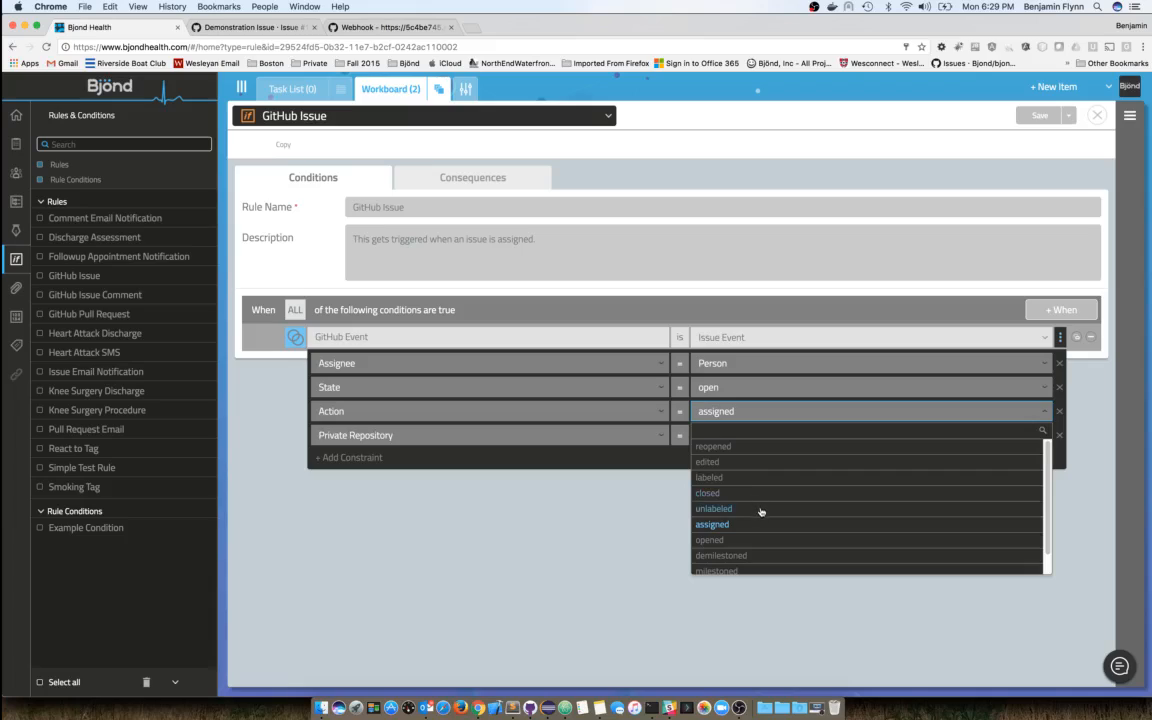
{"action": "scroll", "coordinate": [760, 516], "scroll_direction": "down", "scroll_amount": 1}
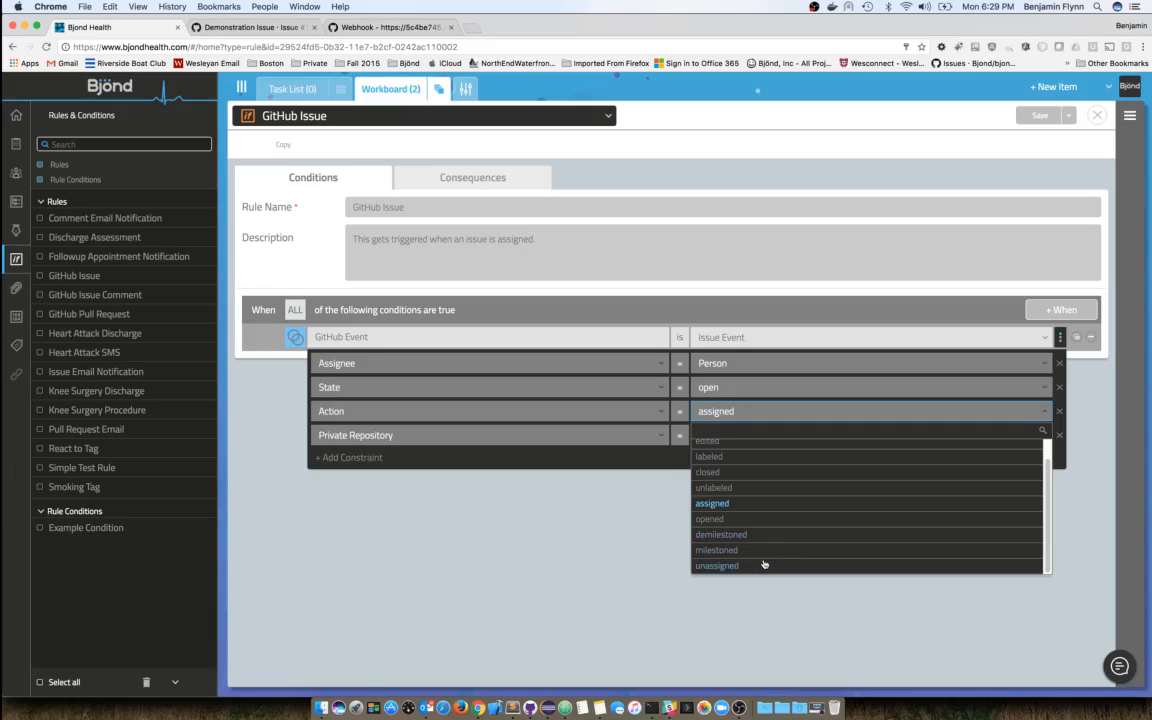
{"action": "scroll", "coordinate": [794, 540], "scroll_direction": "up", "scroll_amount": 1}
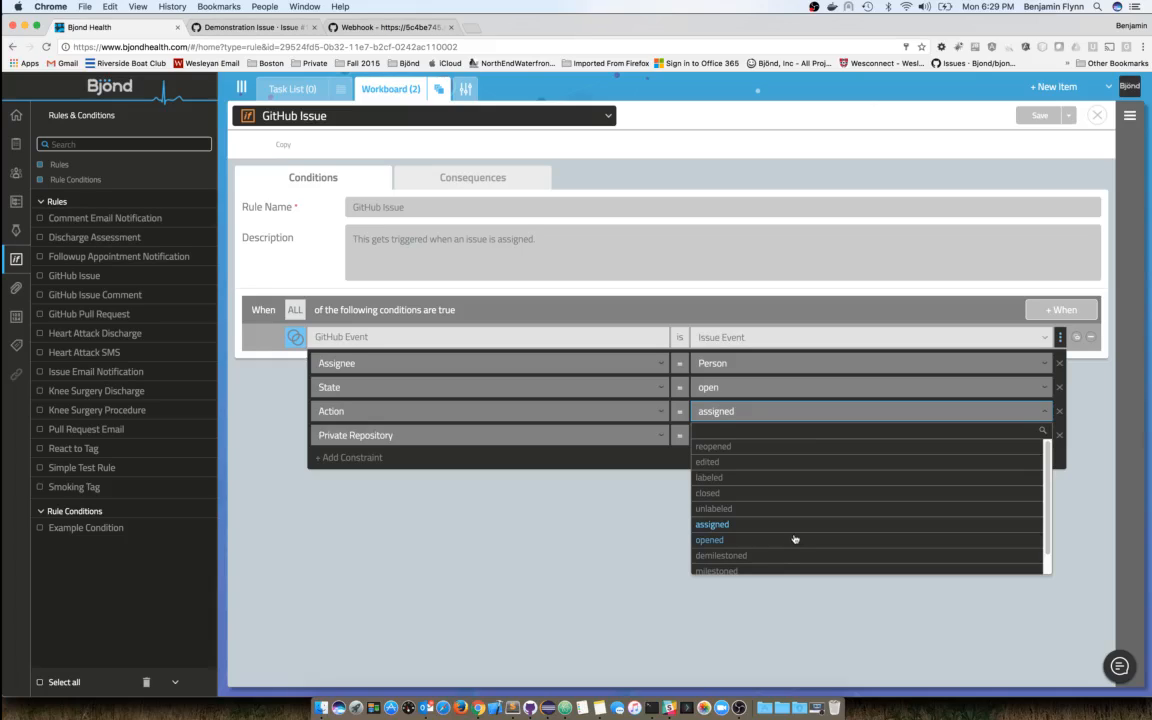
{"action": "left_click", "coordinate": [729, 420]}
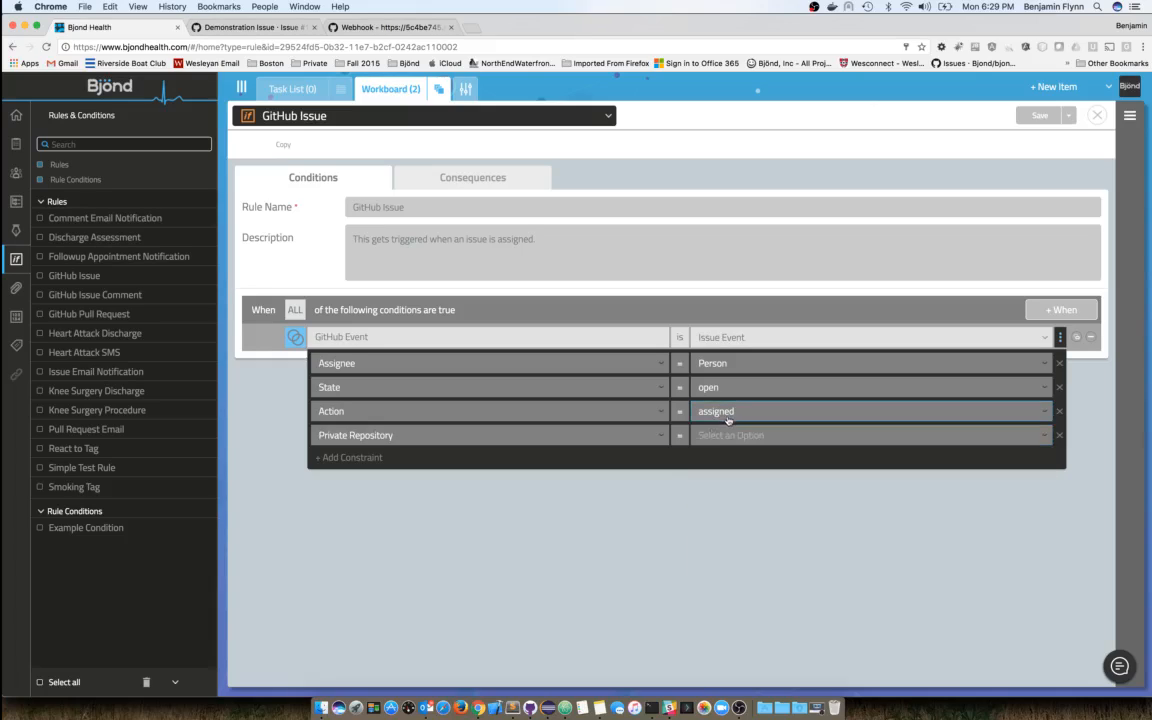
{"action": "left_click", "coordinate": [725, 439]}
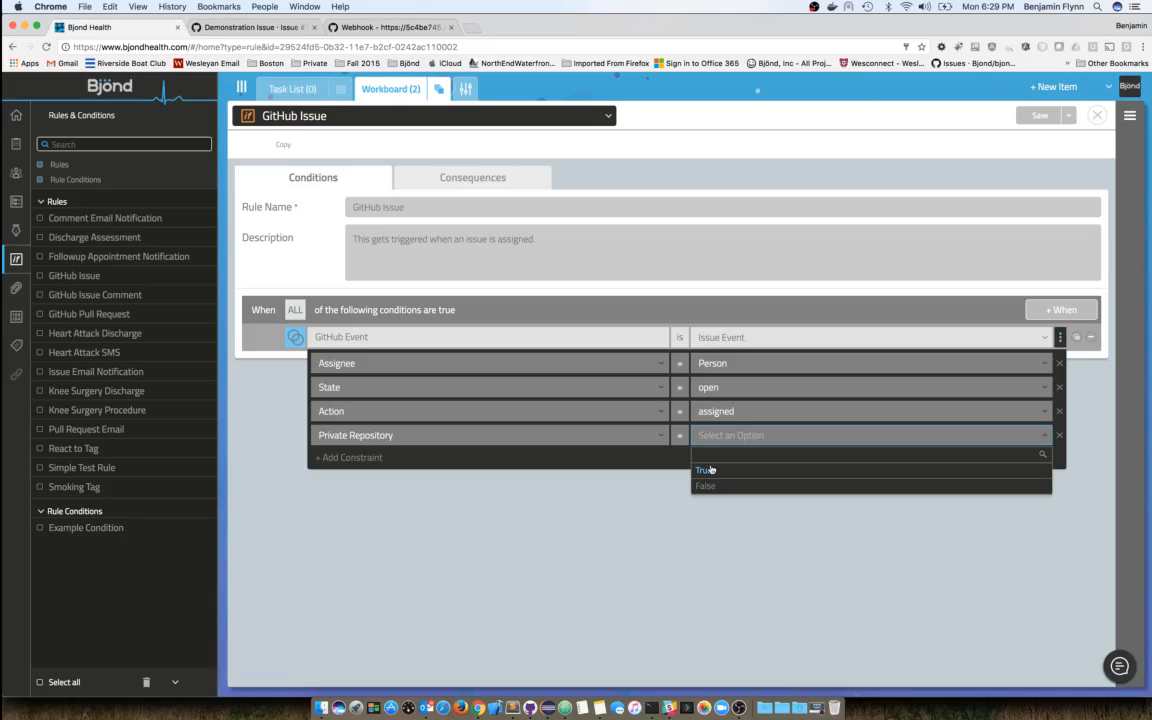
{"action": "left_click", "coordinate": [707, 470]}
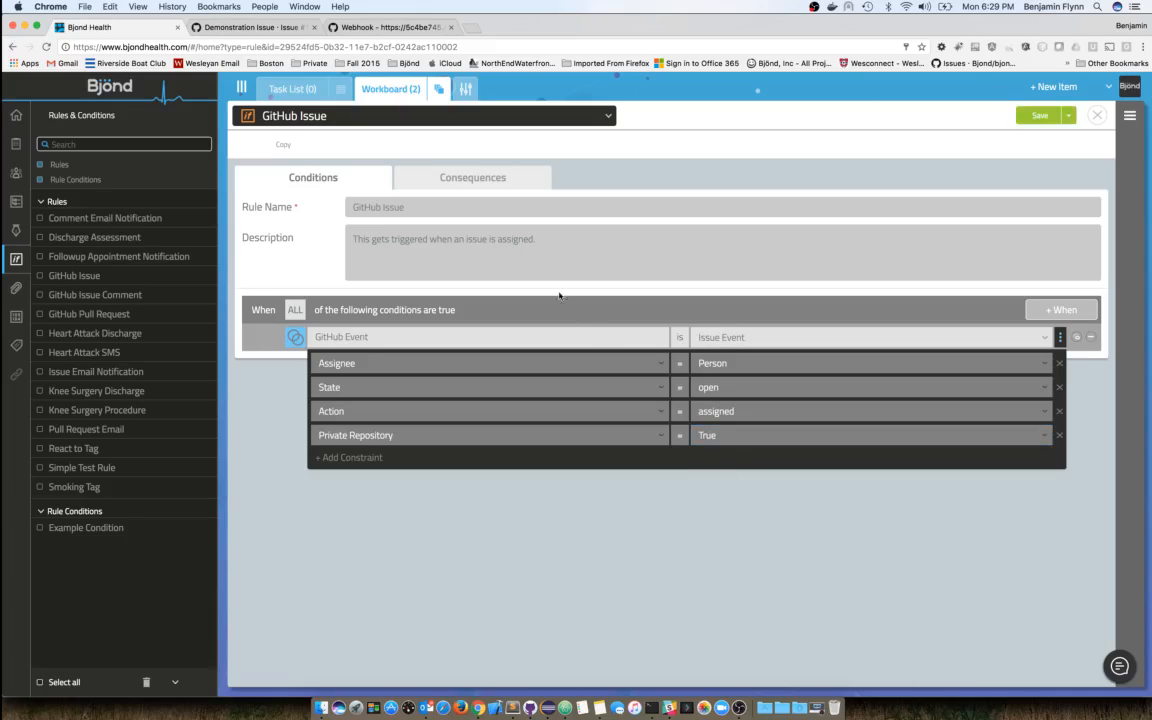
{"action": "left_click", "coordinate": [1060, 340]}
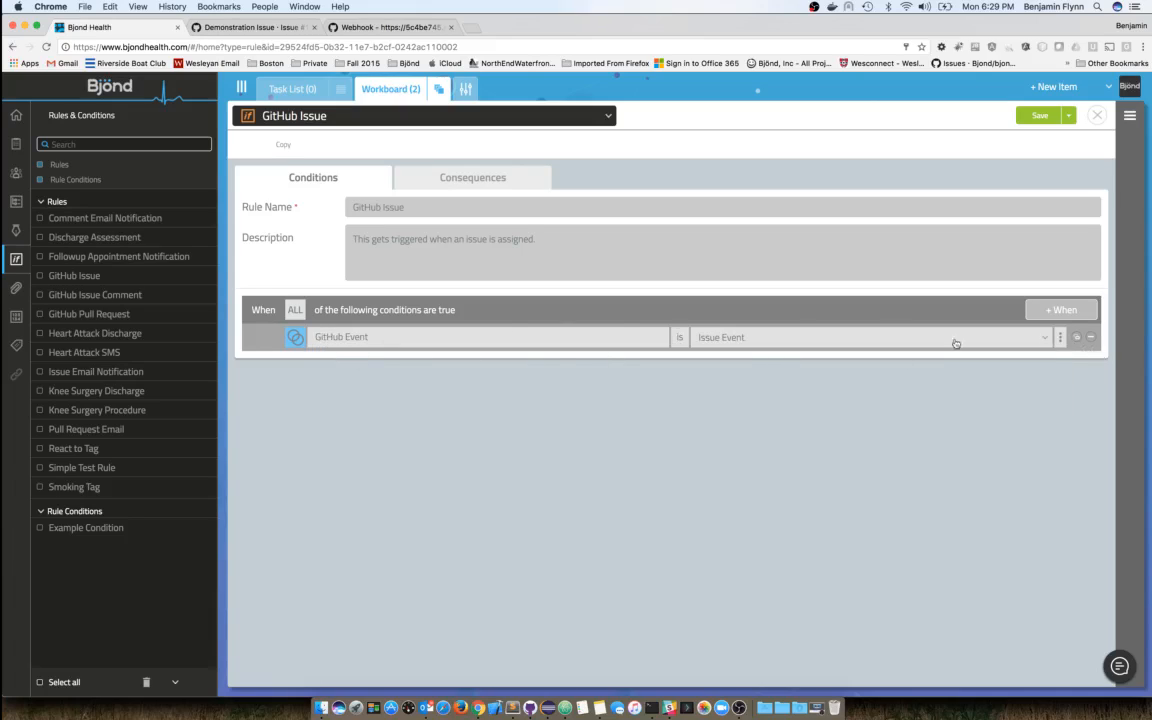
- Add four new condition rows and make the first a GitHub Event set to Issue Comment
{"action": "left_click", "coordinate": [1061, 310]}
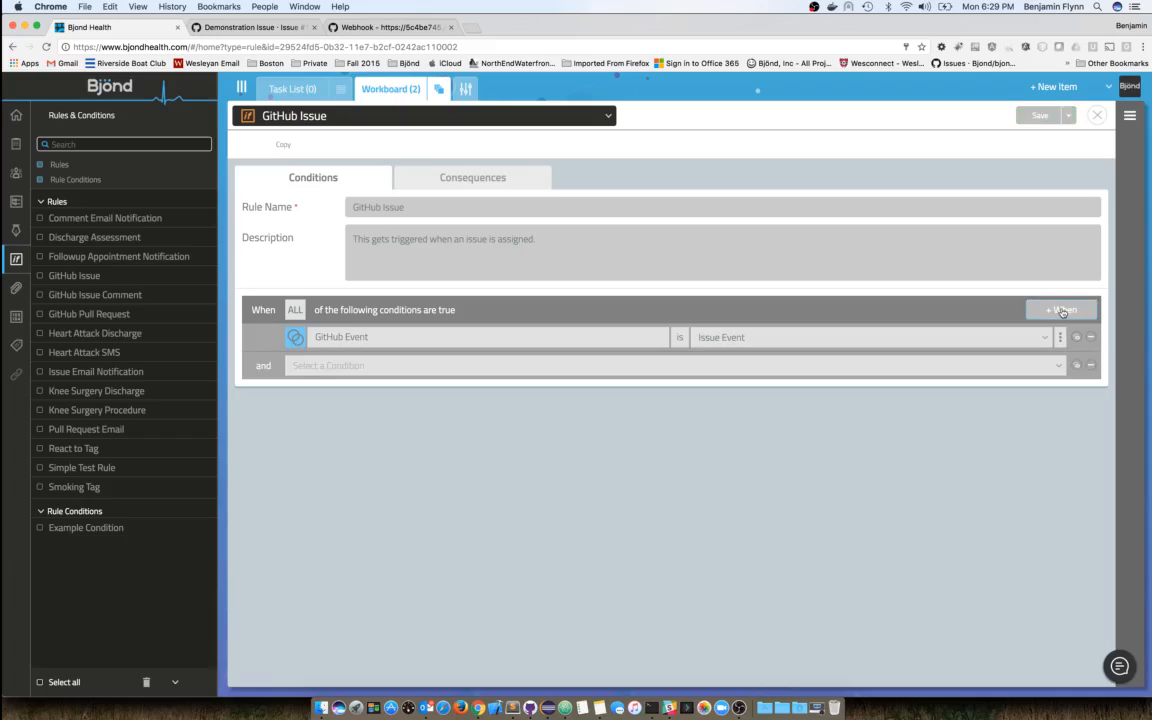
{"action": "left_click", "coordinate": [1061, 310]}
{"action": "left_click", "coordinate": [1061, 310]}
{"action": "left_click", "coordinate": [1061, 310]}
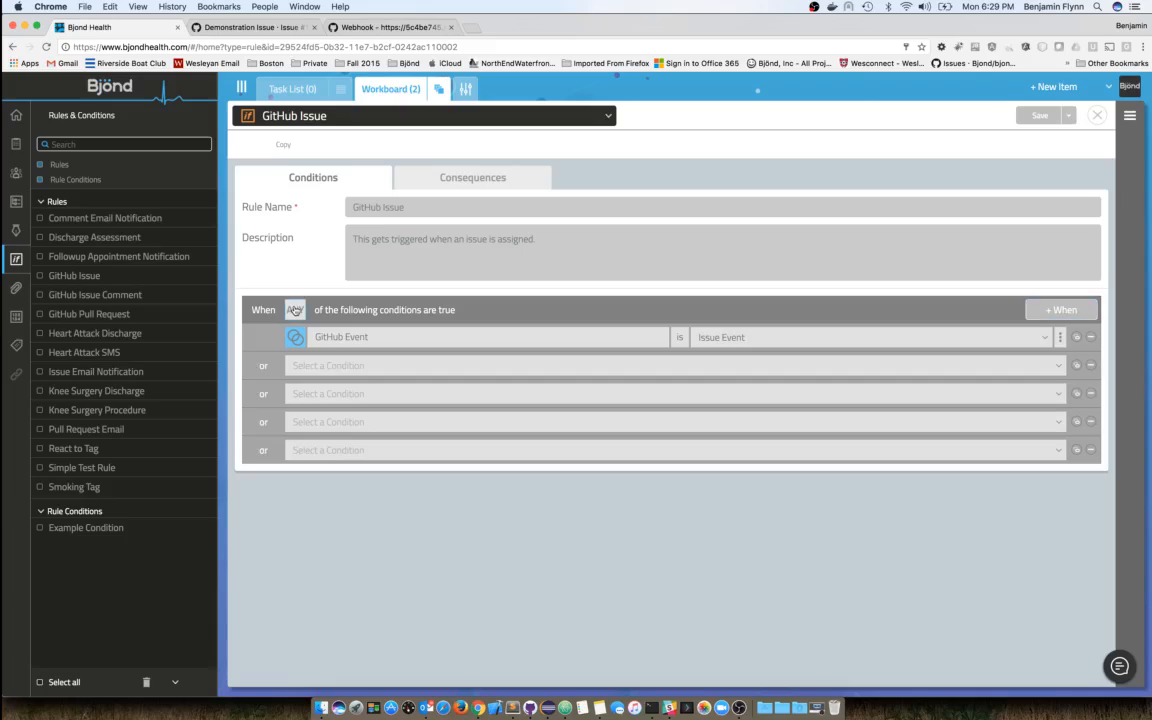
{"action": "left_click", "coordinate": [362, 365]}
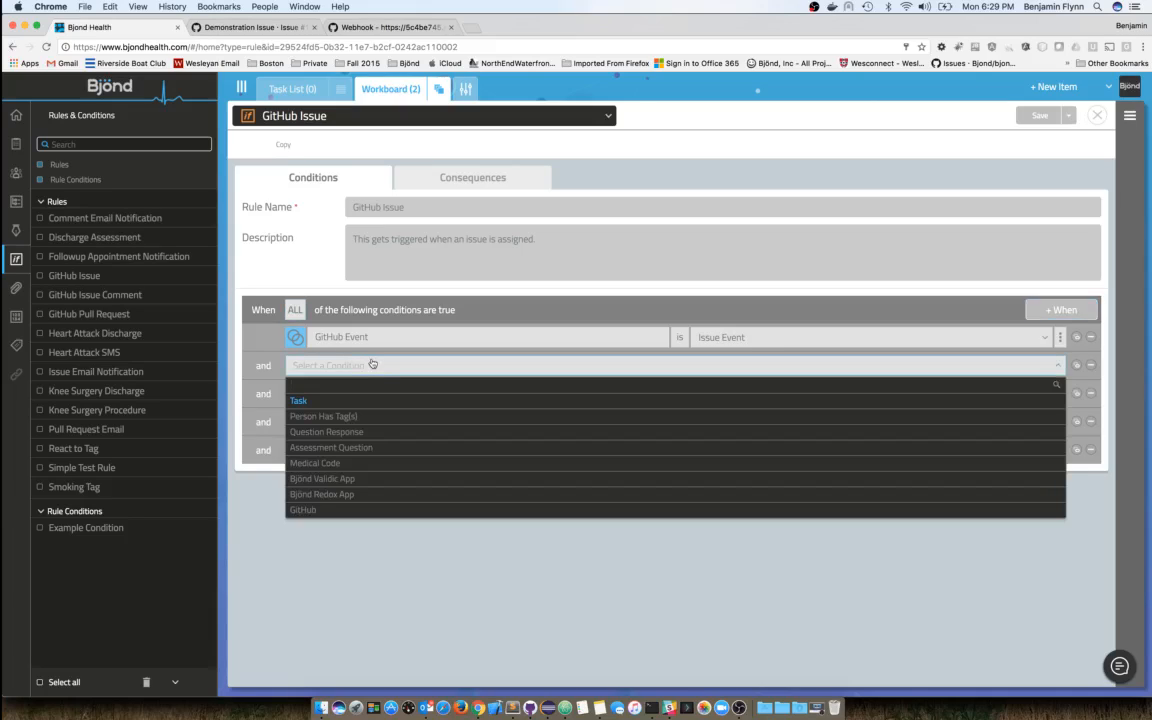
{"action": "left_click", "coordinate": [306, 510]}
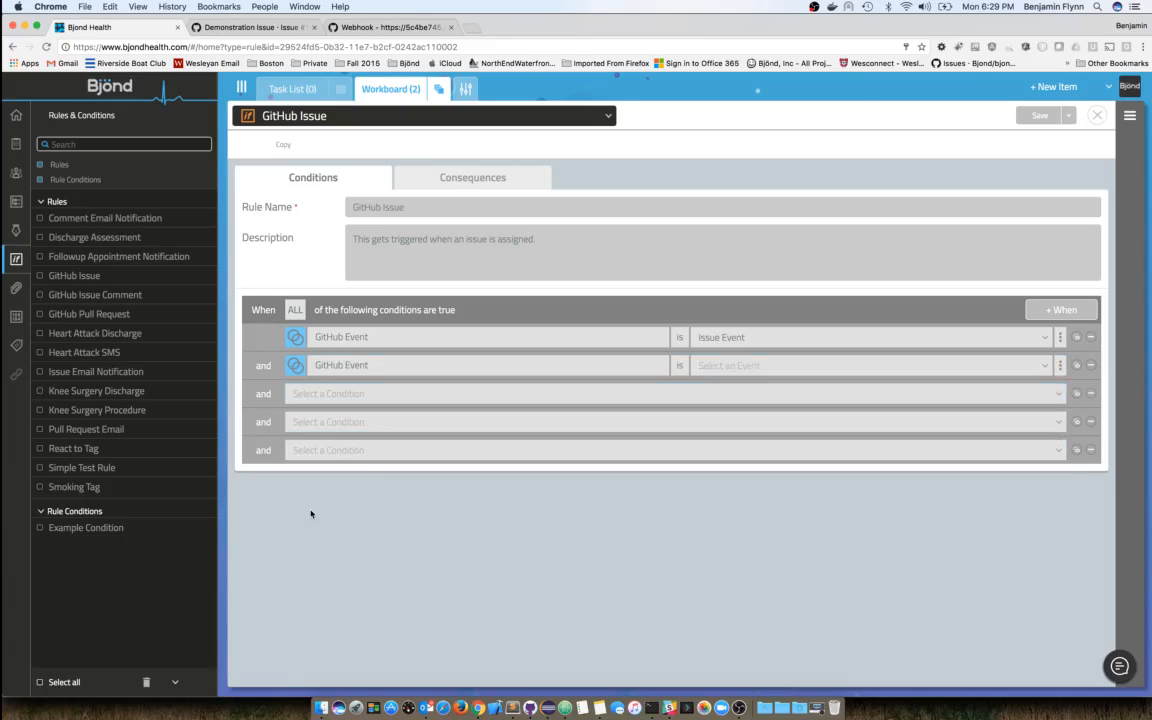
{"action": "left_click", "coordinate": [733, 366]}
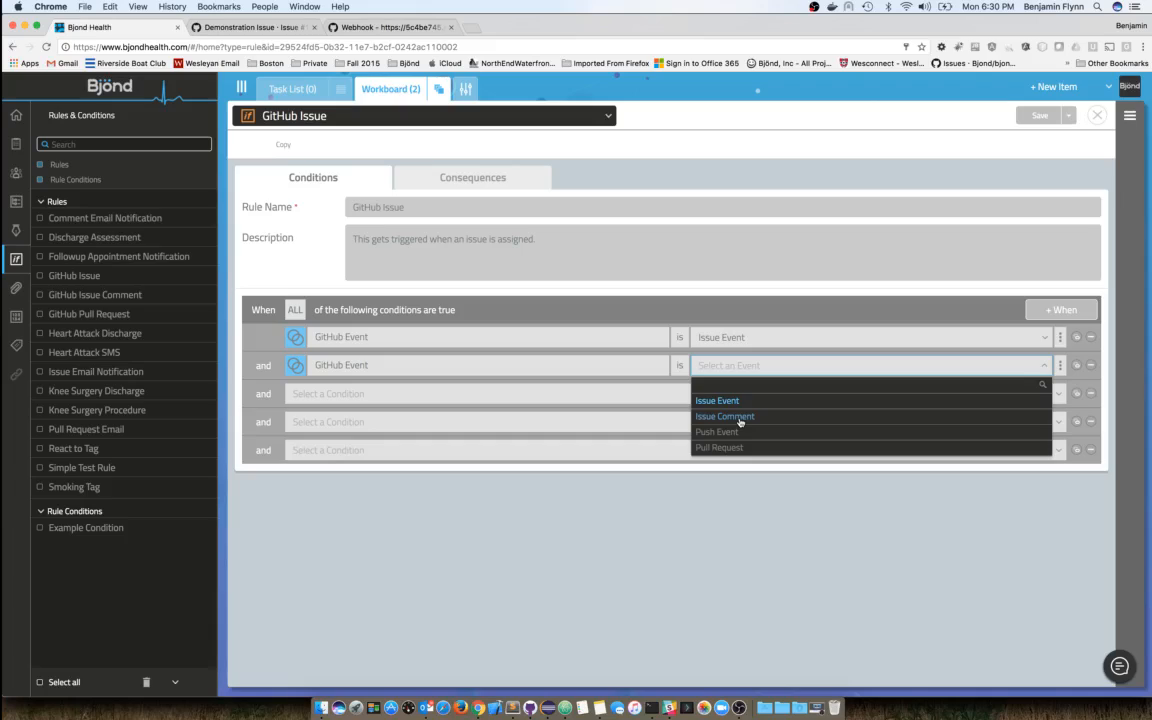
{"action": "left_click", "coordinate": [733, 417]}
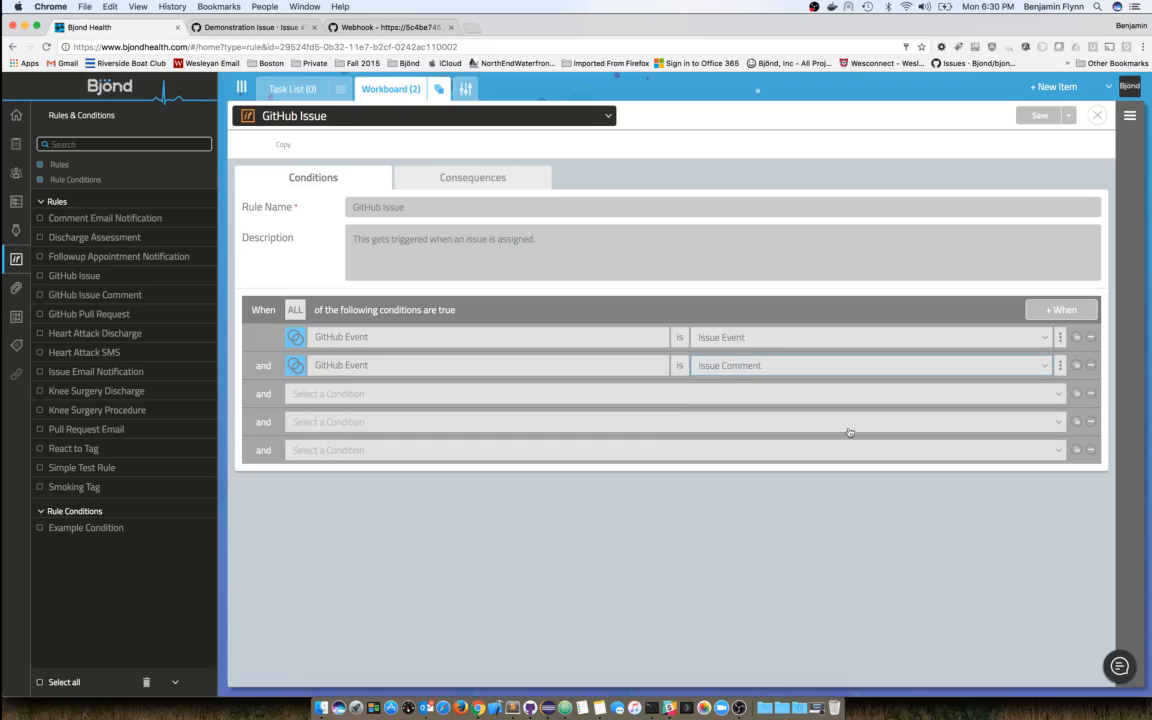
- Browse constraint types for the Issue Comment condition without adding one, then reopen its event choices
{"action": "left_click", "coordinate": [1059, 371]}
{"action": "left_click", "coordinate": [348, 393]}
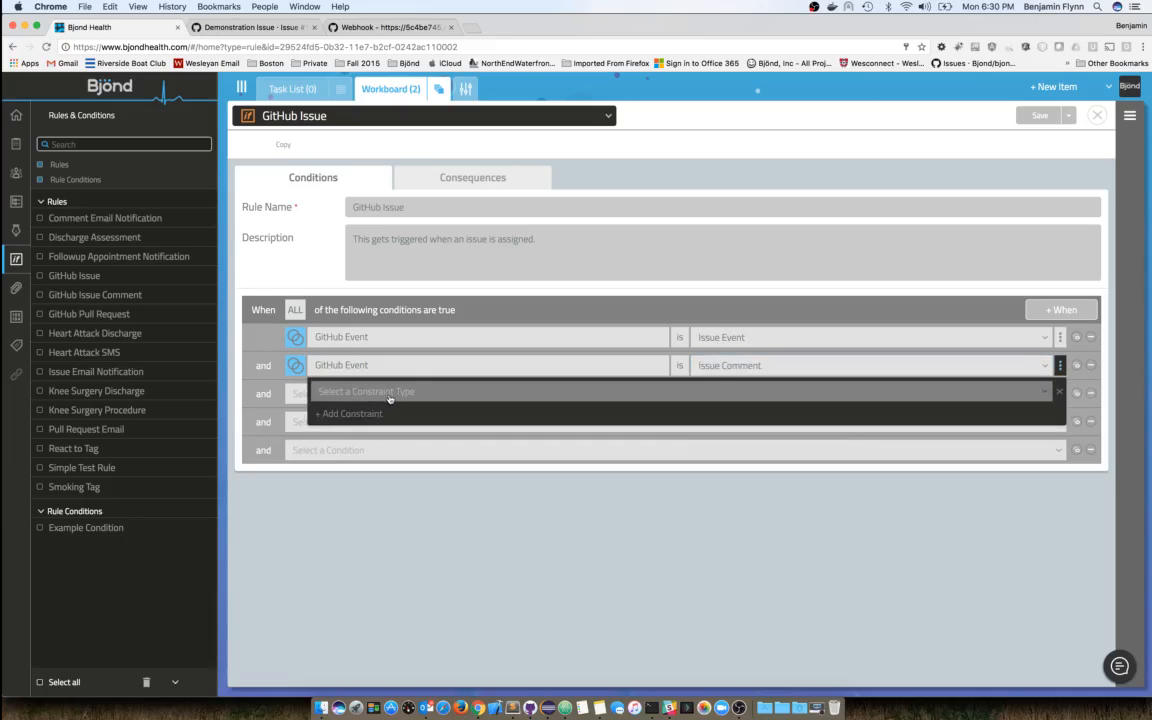
{"action": "left_click", "coordinate": [390, 398]}
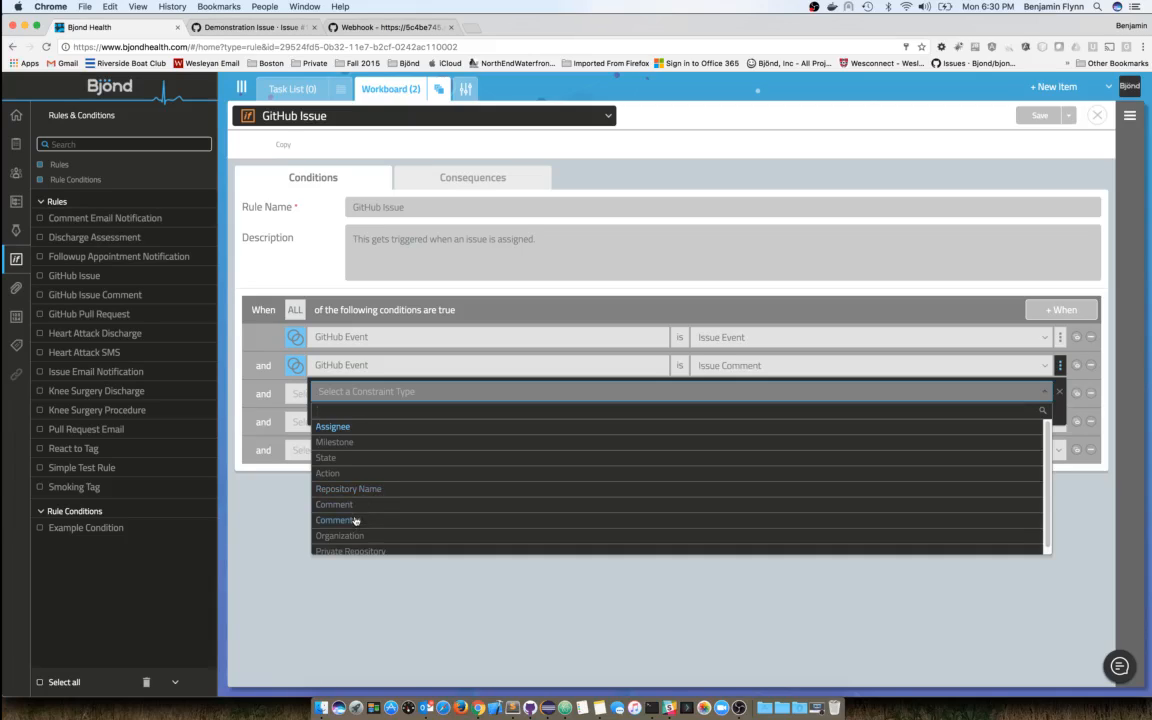
{"action": "scroll", "coordinate": [356, 519], "scroll_direction": "down", "scroll_amount": 1}
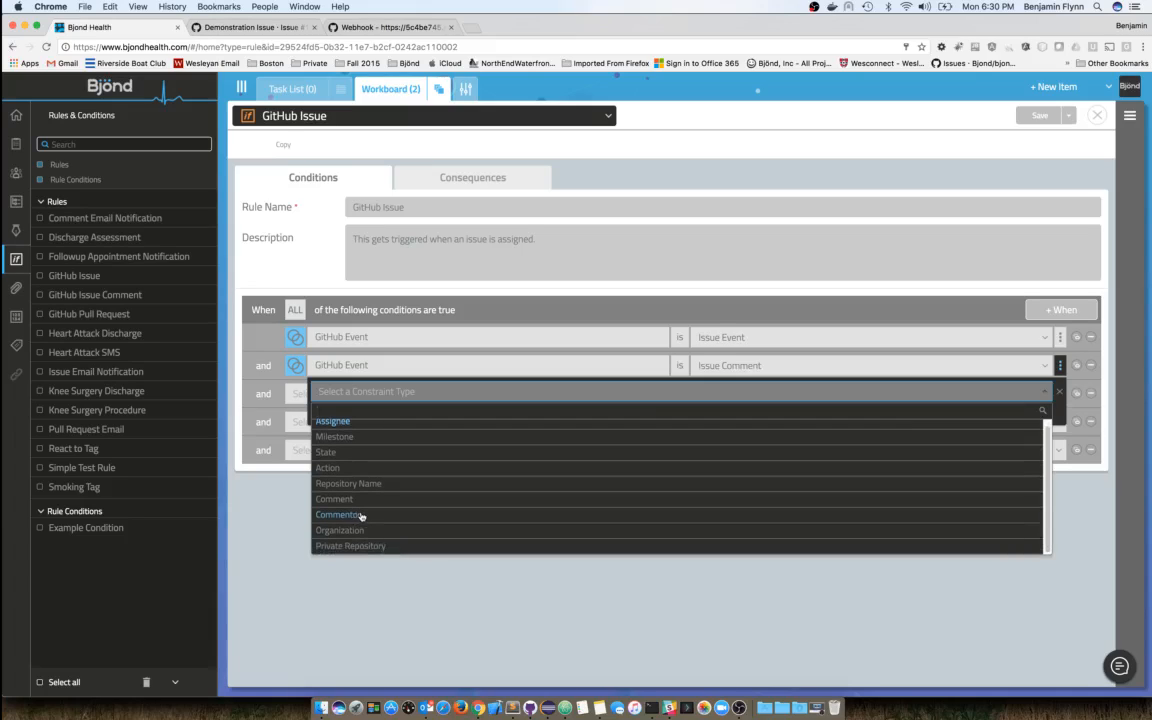
{"action": "left_click", "coordinate": [1041, 394]}
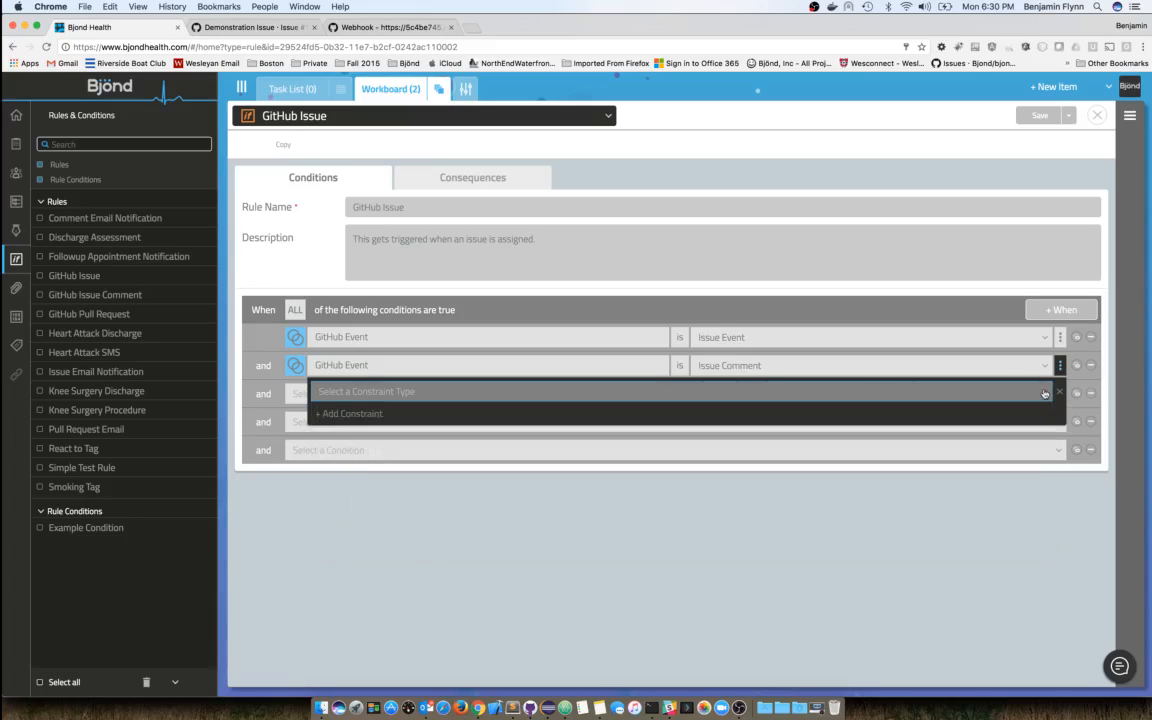
{"action": "left_click", "coordinate": [960, 366]}
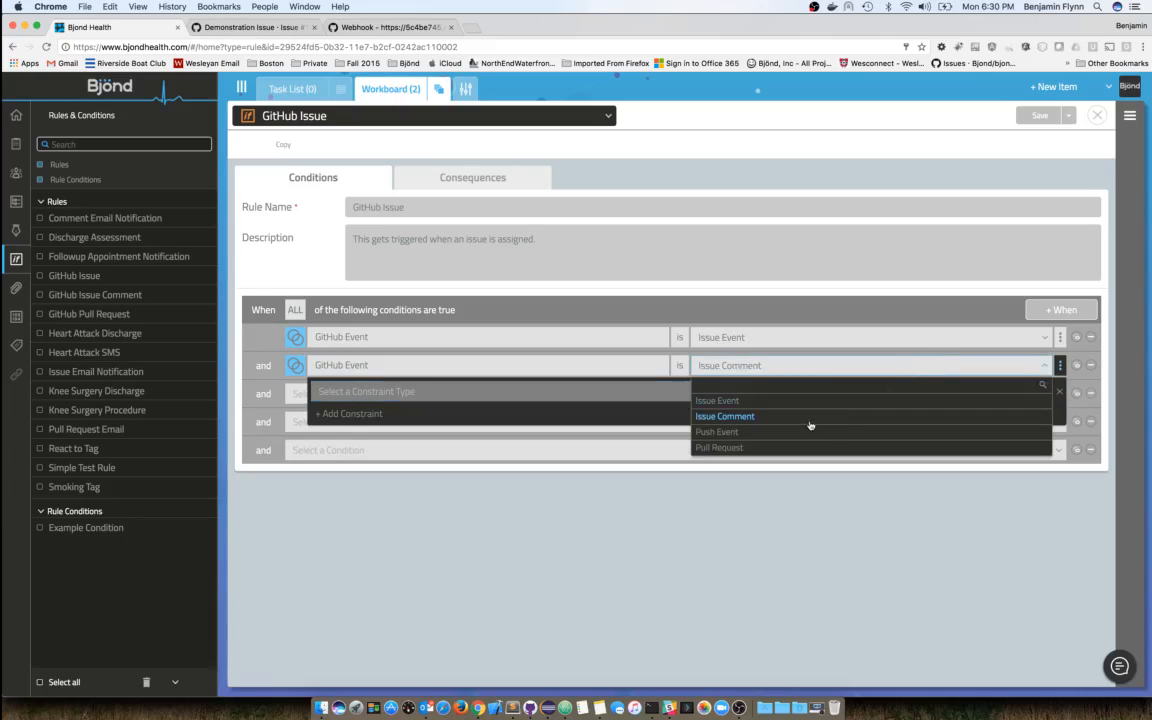
{"action": "left_click", "coordinate": [1061, 366]}
{"action": "left_click", "coordinate": [1061, 366]}
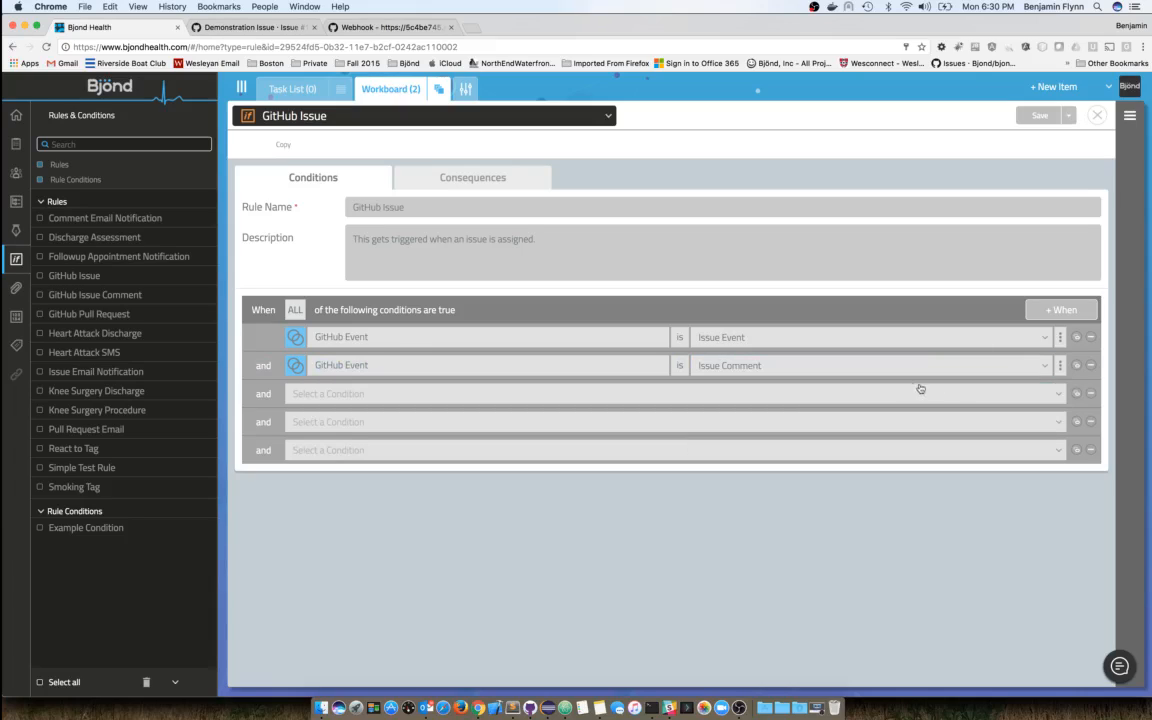
- Change the second condition to Push Event and constrain its Pusher to Person
{"action": "left_click", "coordinate": [884, 366]}
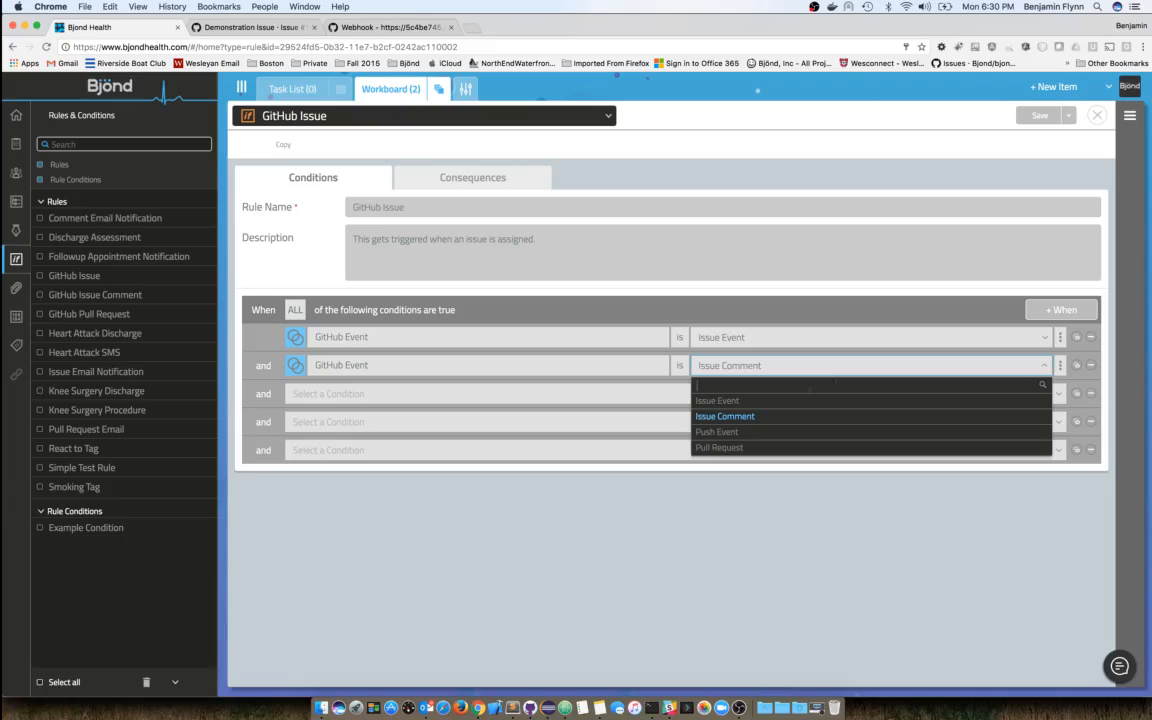
{"action": "left_click", "coordinate": [732, 433]}
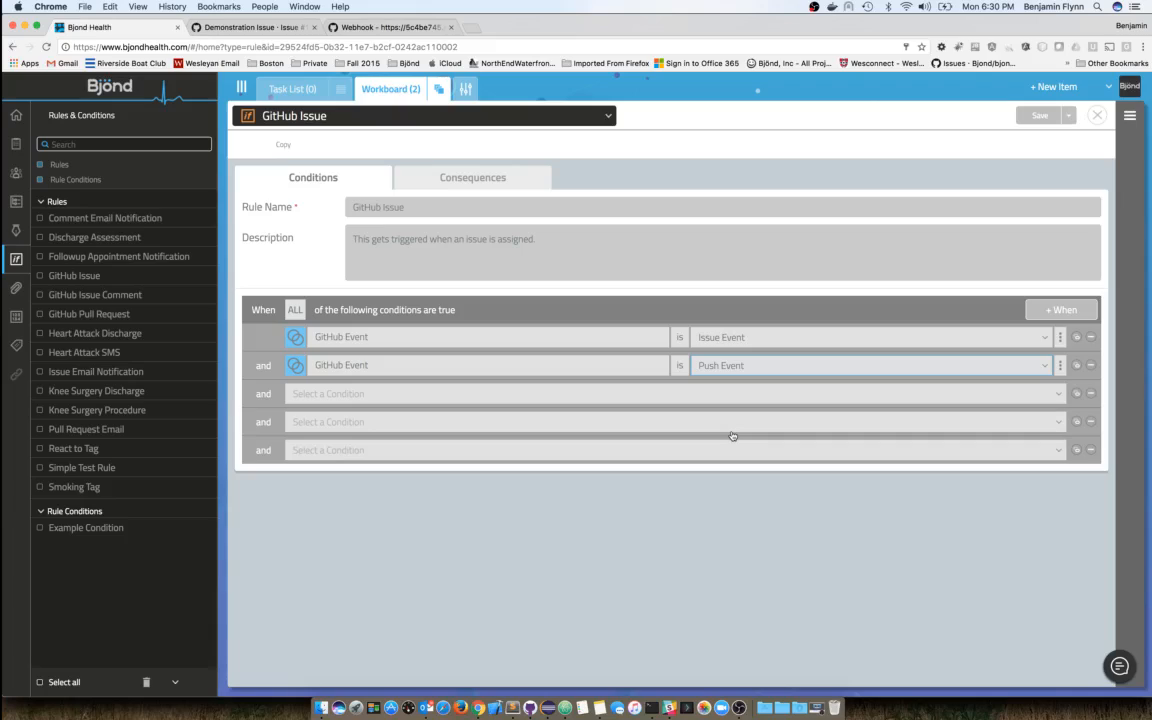
{"action": "left_click", "coordinate": [1060, 365]}
{"action": "left_click", "coordinate": [372, 392]}
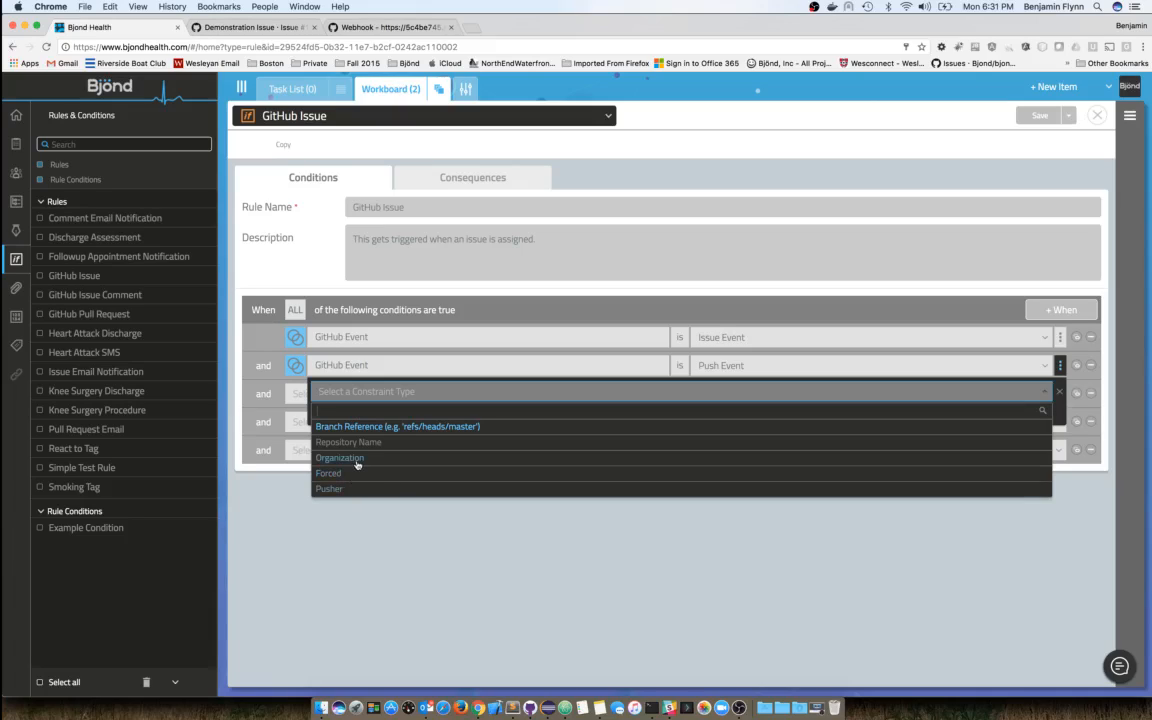
{"action": "left_click", "coordinate": [339, 490]}
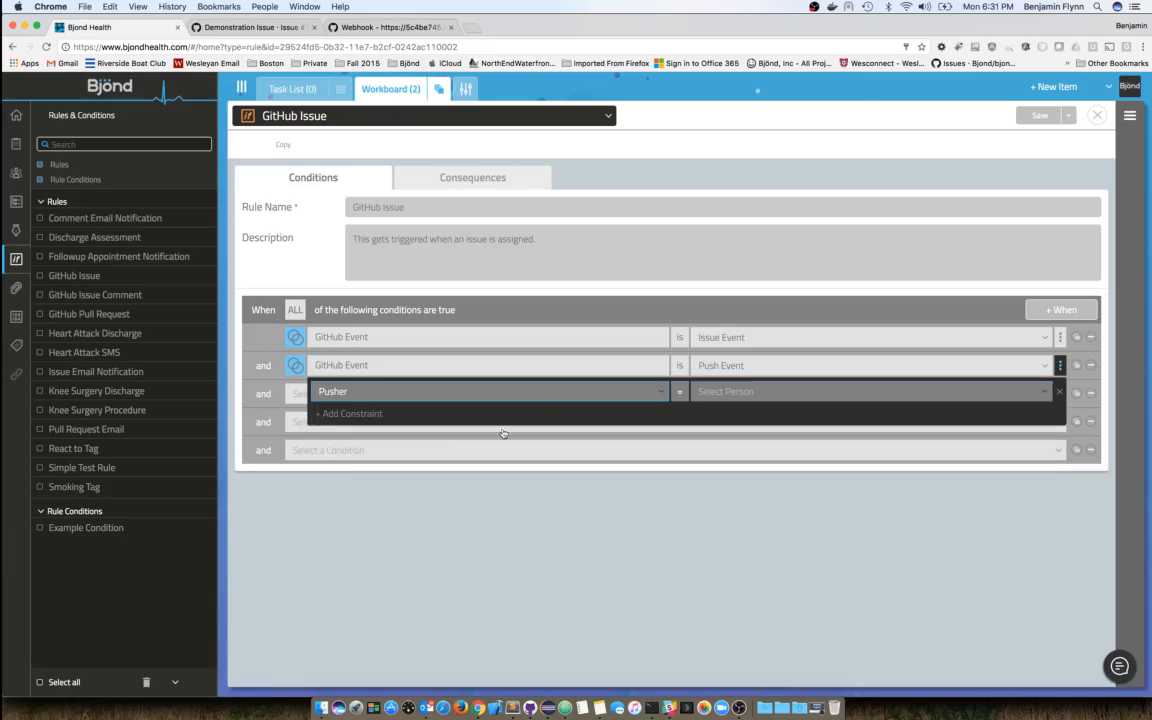
{"action": "left_click", "coordinate": [716, 391]}
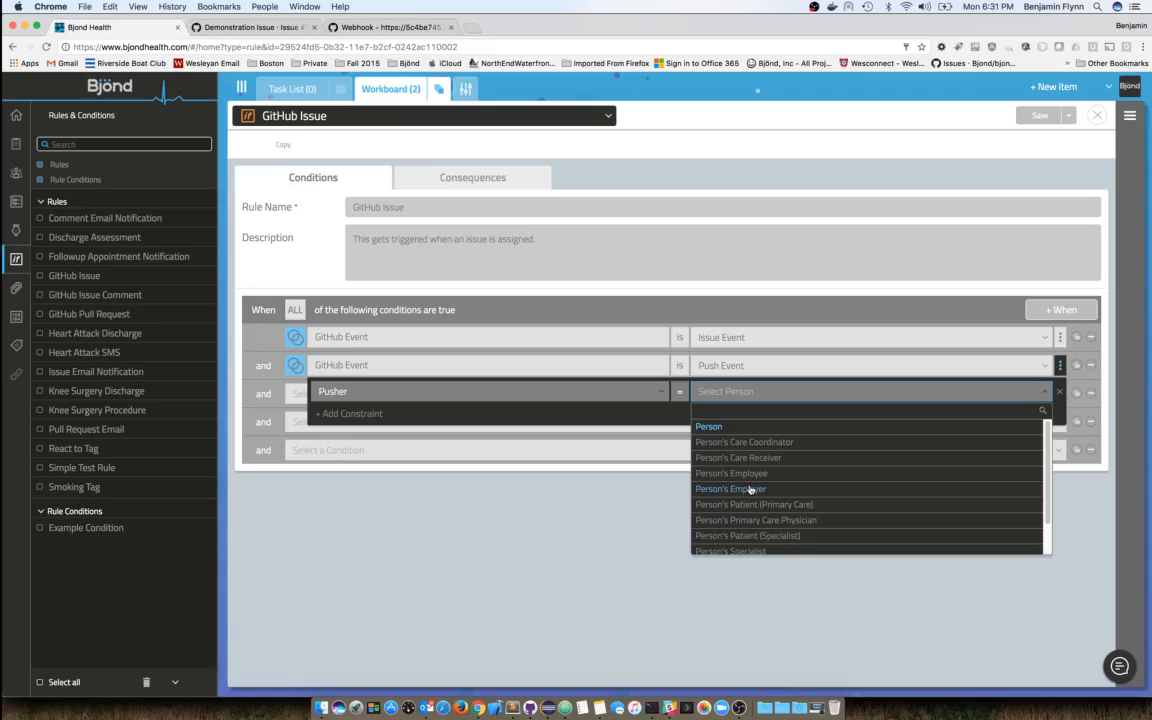
{"action": "left_click", "coordinate": [711, 427]}
- Add an empty Branch Reference constraint to the Push Event condition and close the constraint editor
{"action": "left_click", "coordinate": [365, 413]}
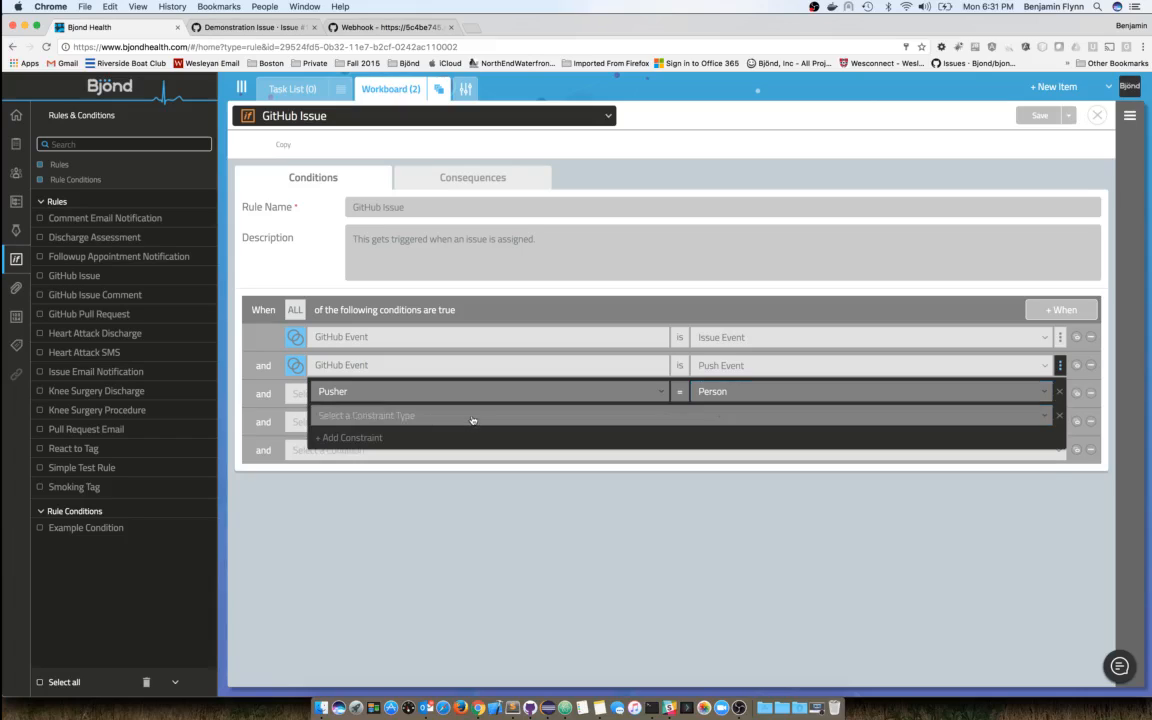
{"action": "left_click", "coordinate": [474, 416]}
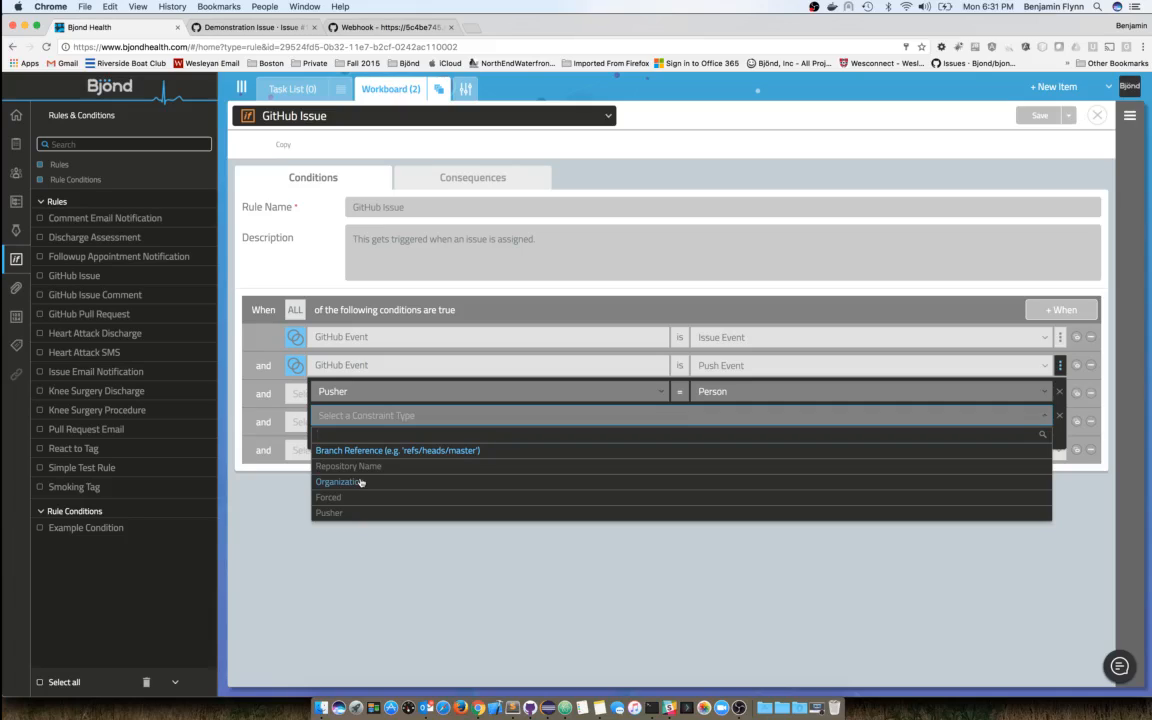
{"action": "key", "text": "Return"}
{"action": "left_click", "coordinate": [737, 414]}
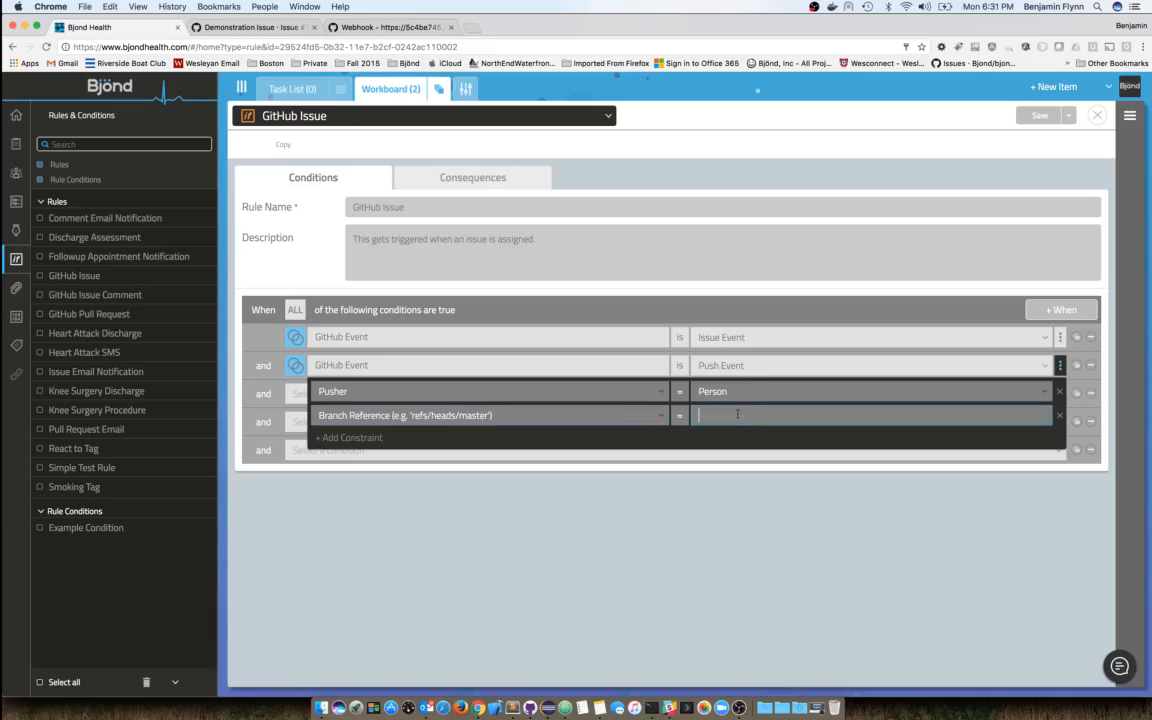
{"action": "left_click", "coordinate": [1057, 368]}
{"action": "left_click", "coordinate": [950, 393]}
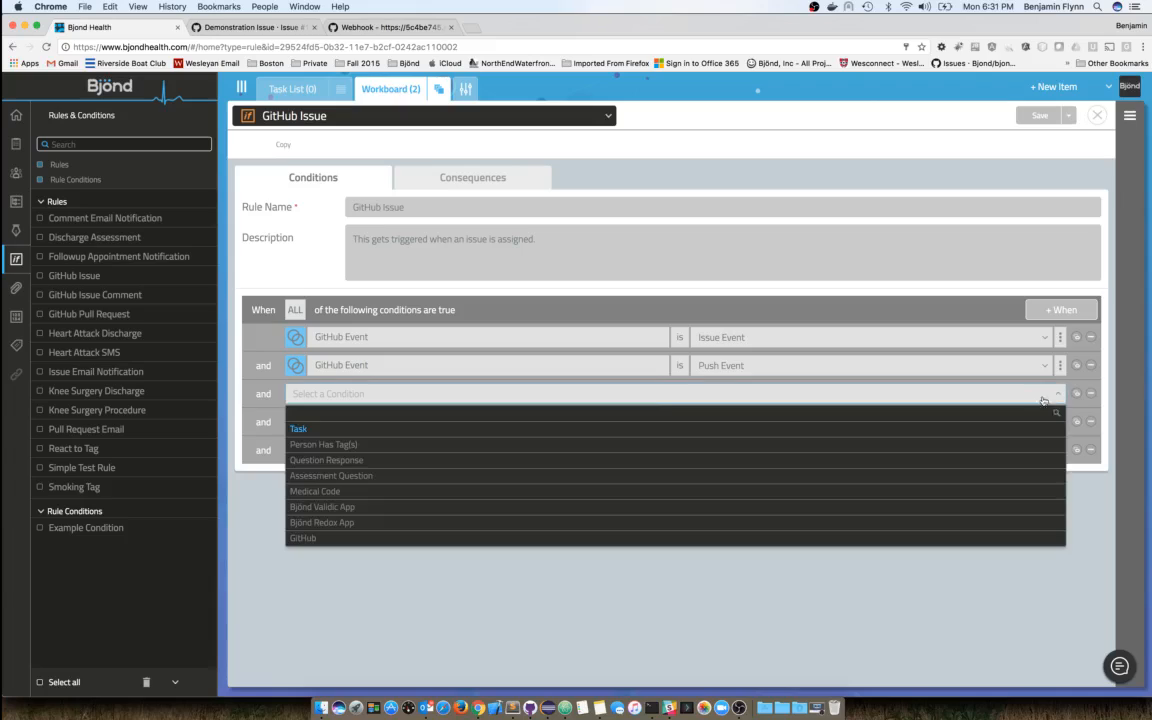
- Make the third condition a GitHub Event set to Pull Request and add a constraint, browsing its types
{"action": "left_click", "coordinate": [302, 538]}
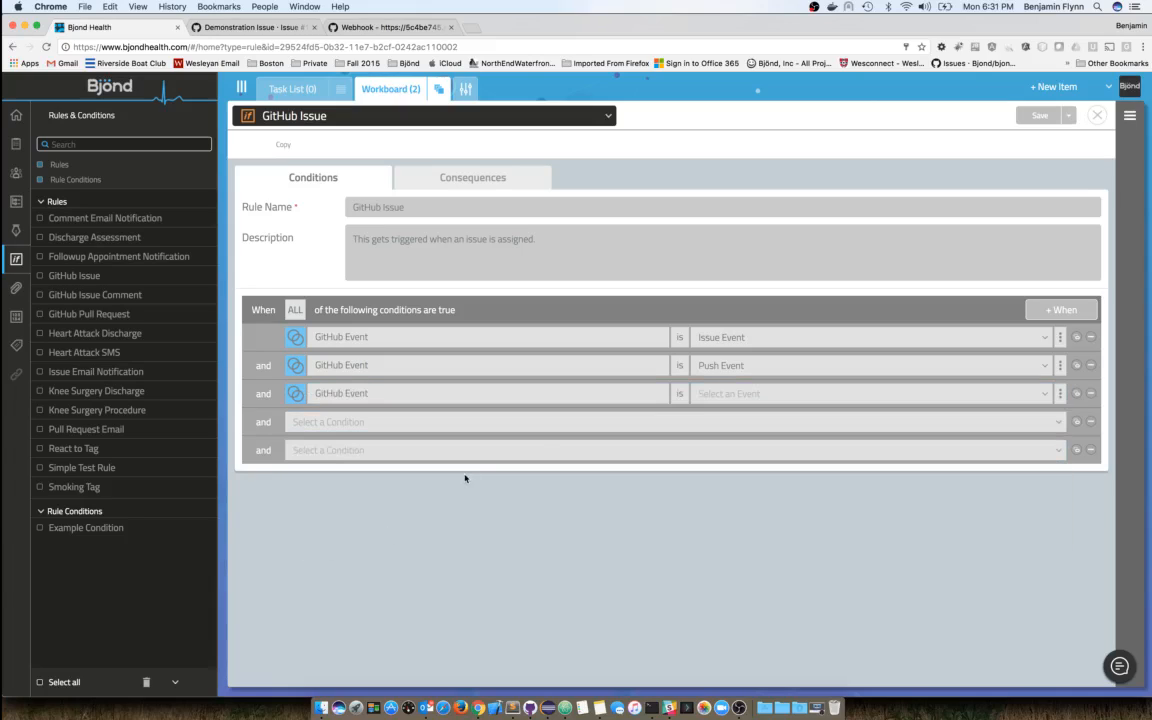
{"action": "left_click", "coordinate": [738, 398]}
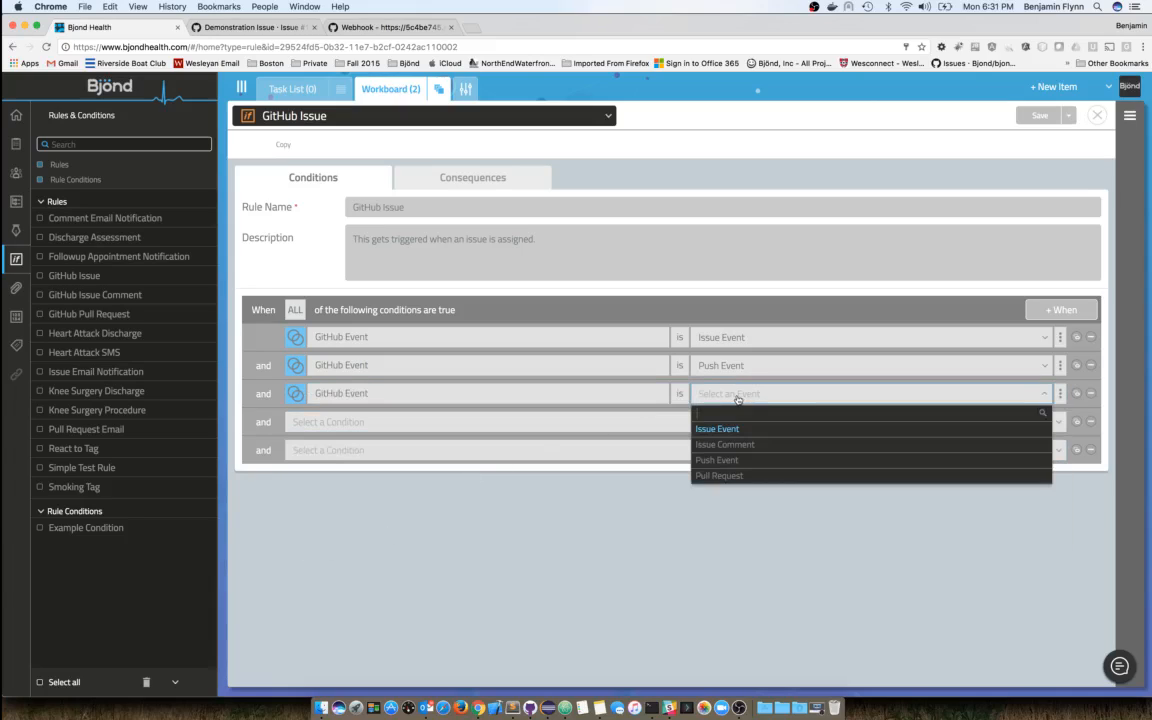
{"action": "left_click", "coordinate": [729, 478]}
{"action": "left_click", "coordinate": [1059, 394]}
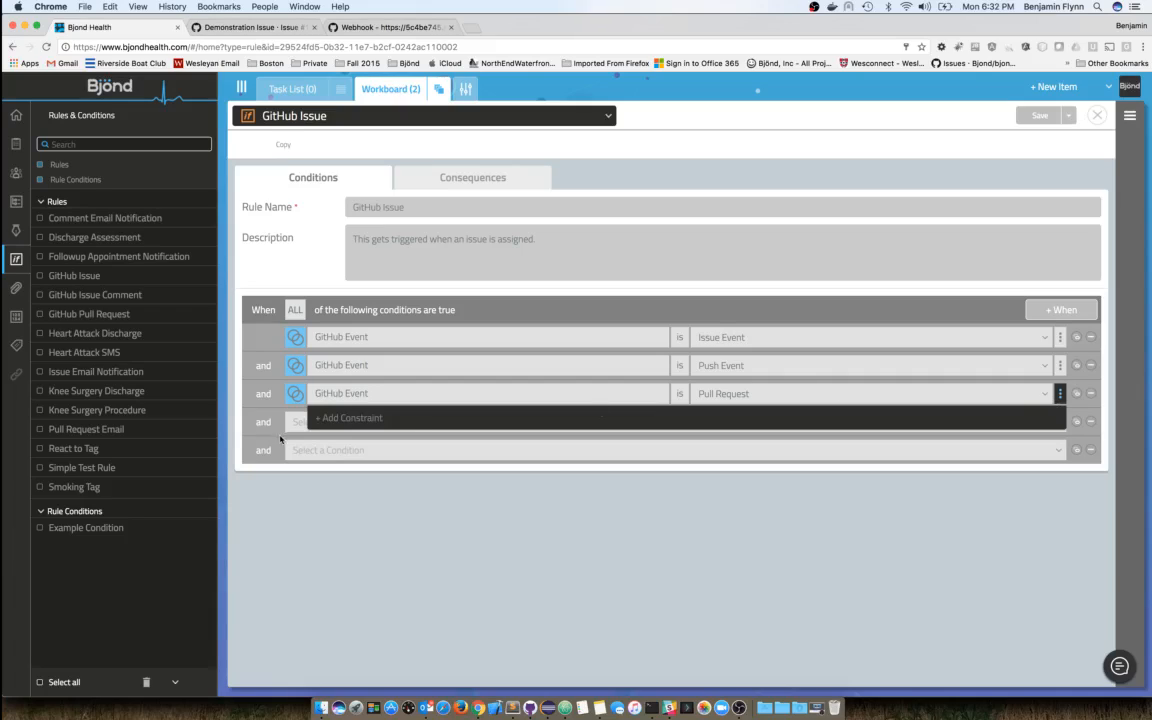
{"action": "left_click", "coordinate": [379, 420]}
{"action": "left_click", "coordinate": [423, 424]}
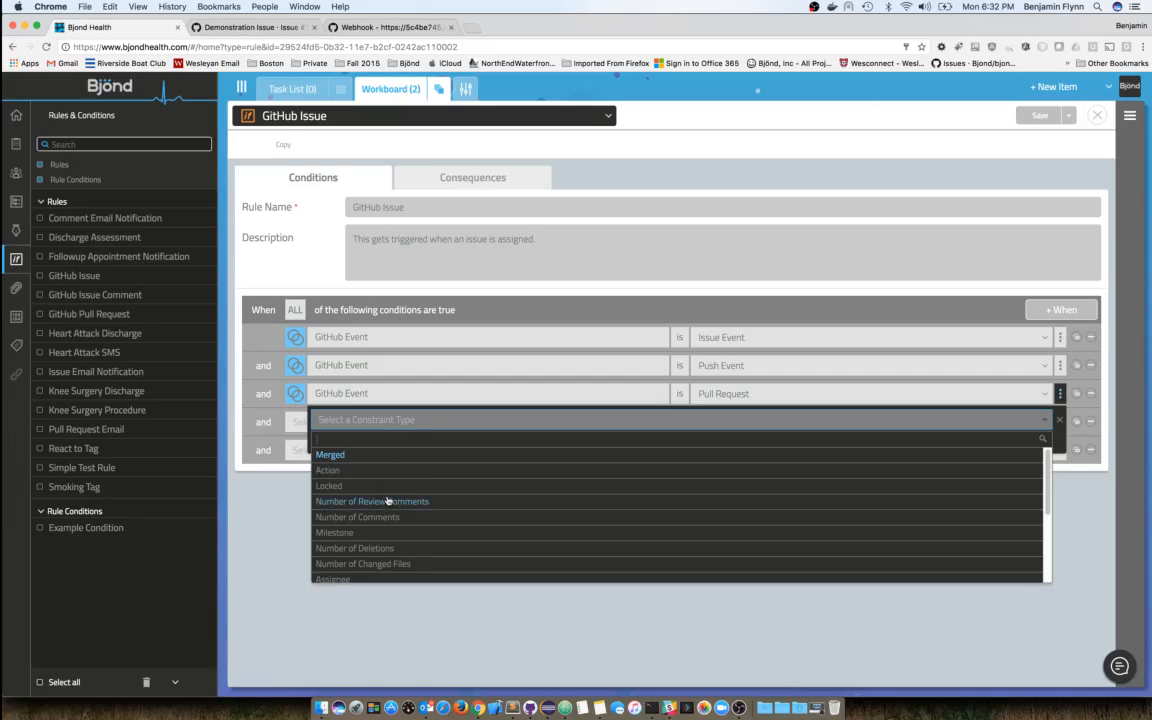
{"action": "scroll", "coordinate": [396, 493], "scroll_direction": "down", "scroll_amount": 1}
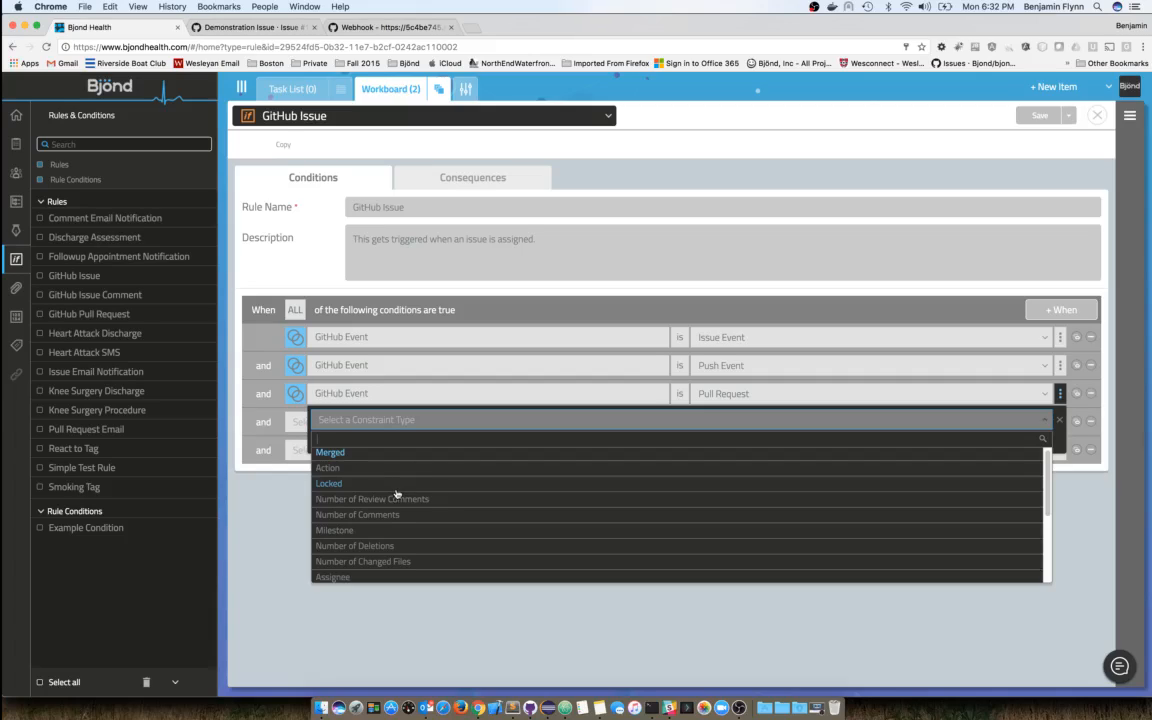
{"action": "scroll", "coordinate": [374, 479], "scroll_direction": "up", "scroll_amount": 1}
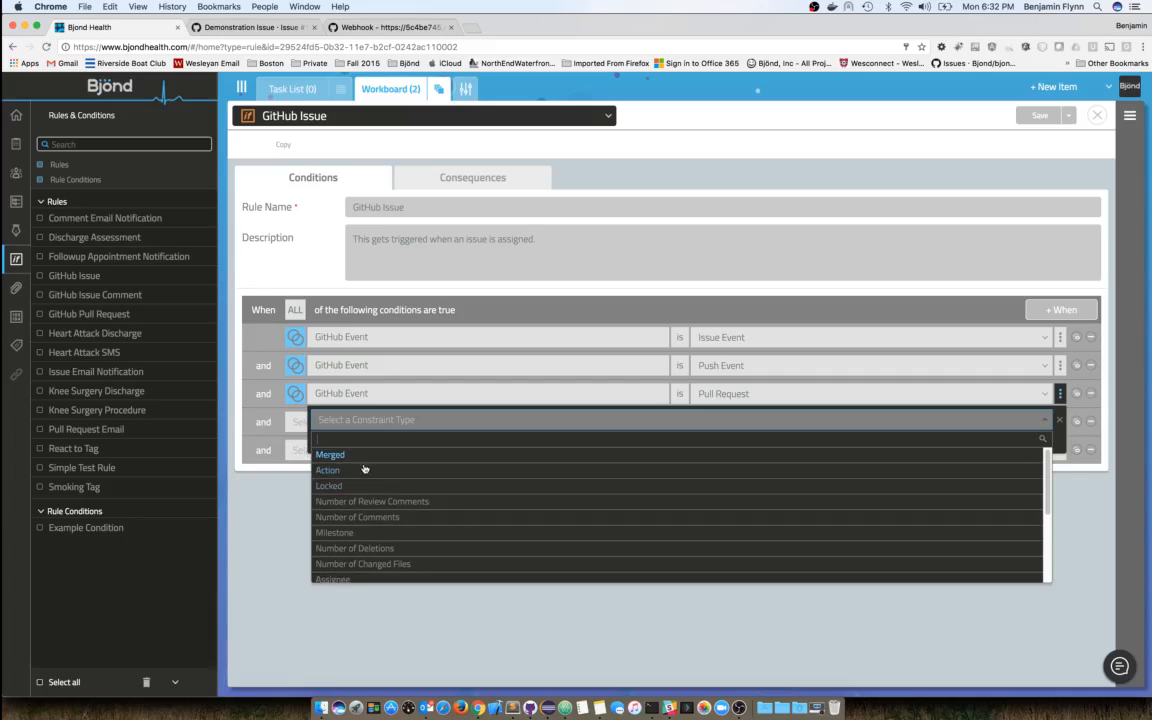
{"action": "scroll", "coordinate": [375, 500], "scroll_direction": "down", "scroll_amount": 5}
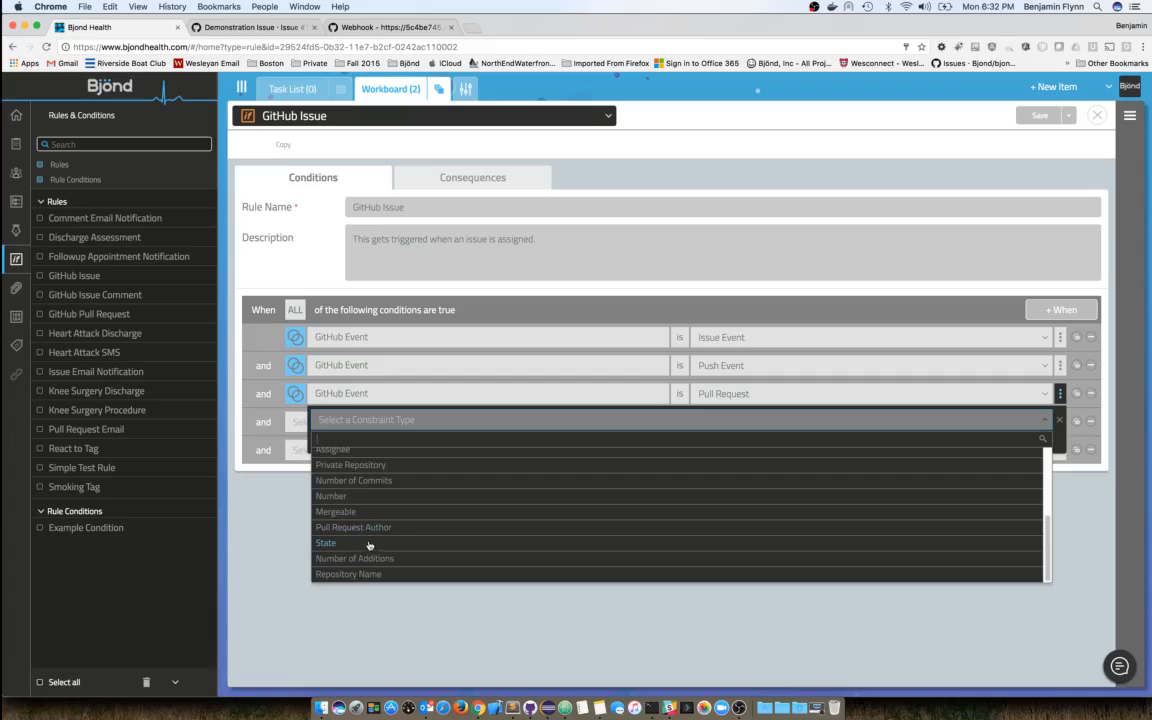
- Give the Pull Request constraint the type State, then switch it to Action and browse its values
{"action": "left_click", "coordinate": [363, 543]}
{"action": "left_click", "coordinate": [765, 420]}
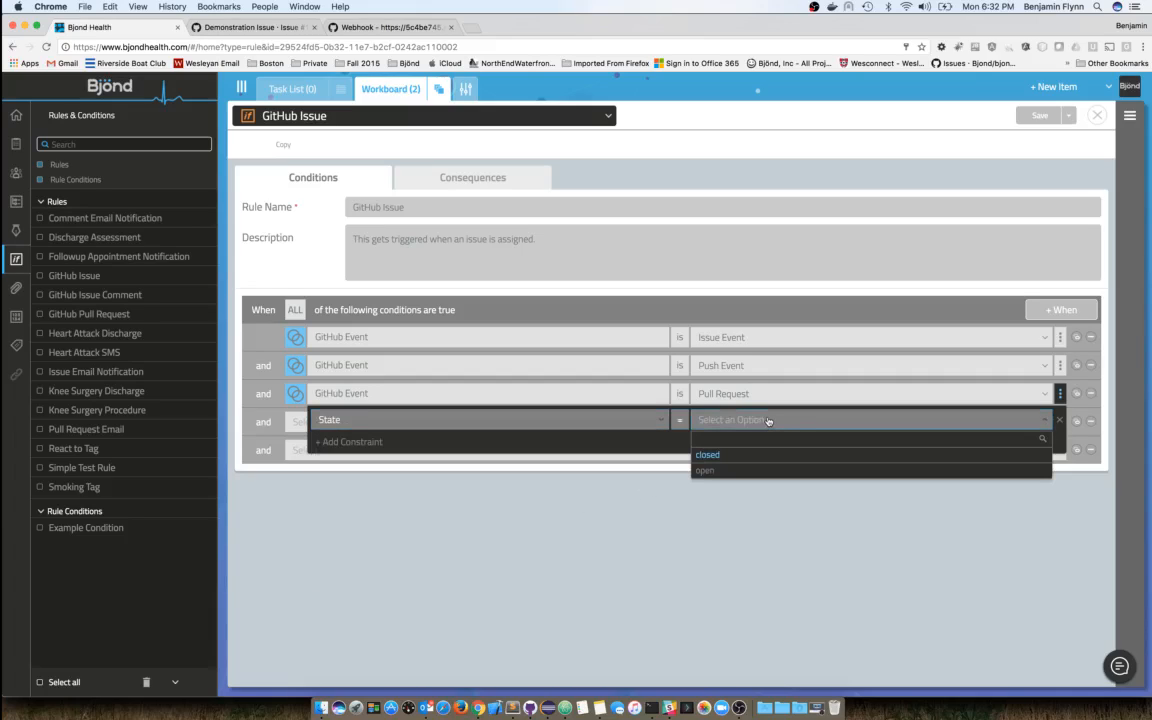
{"action": "left_click", "coordinate": [650, 421]}
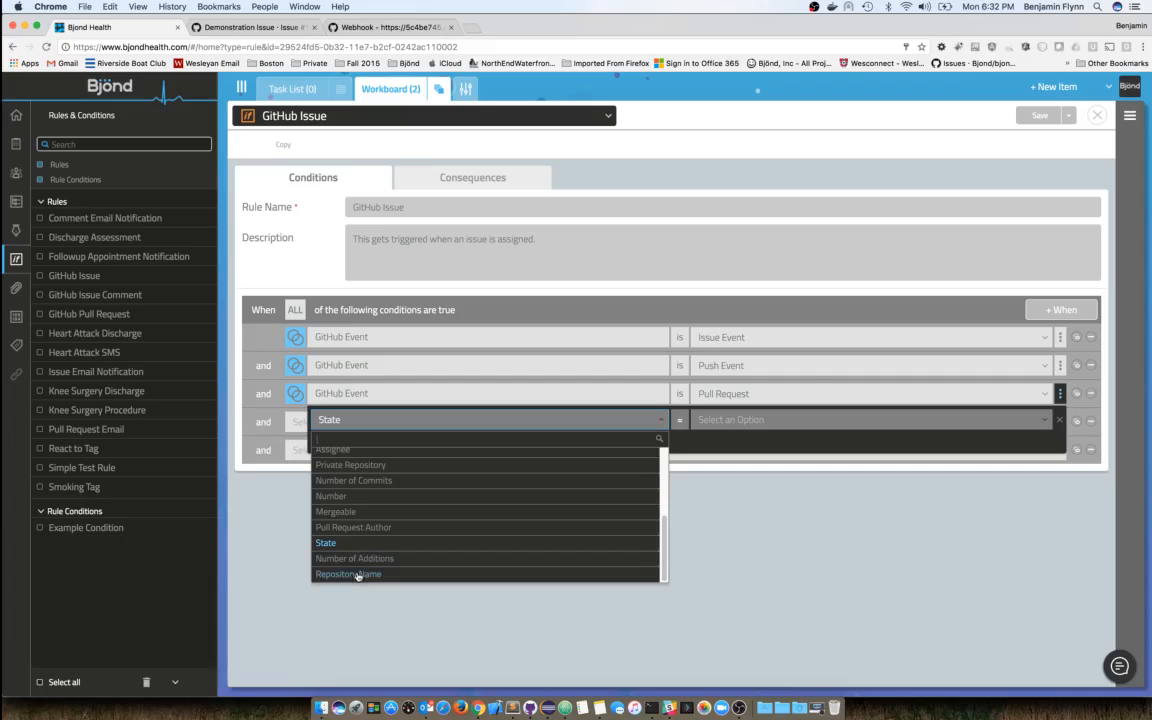
{"action": "scroll", "coordinate": [372, 556], "scroll_direction": "up", "scroll_amount": 3}
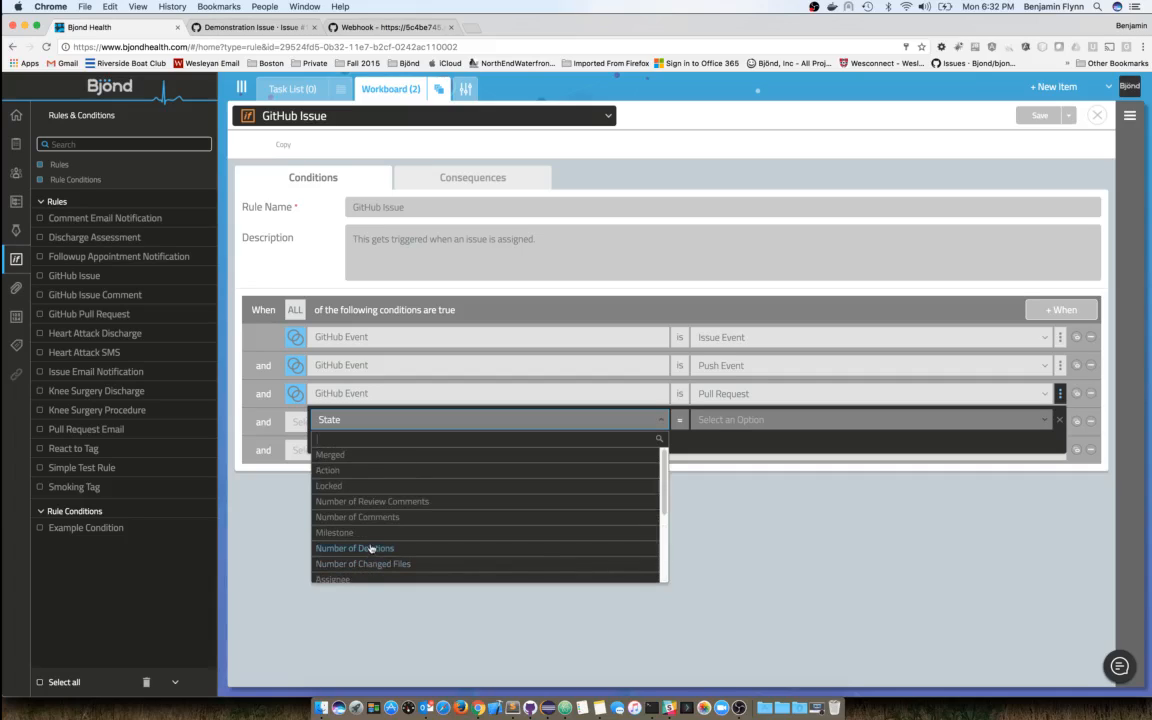
{"action": "left_click", "coordinate": [328, 470]}
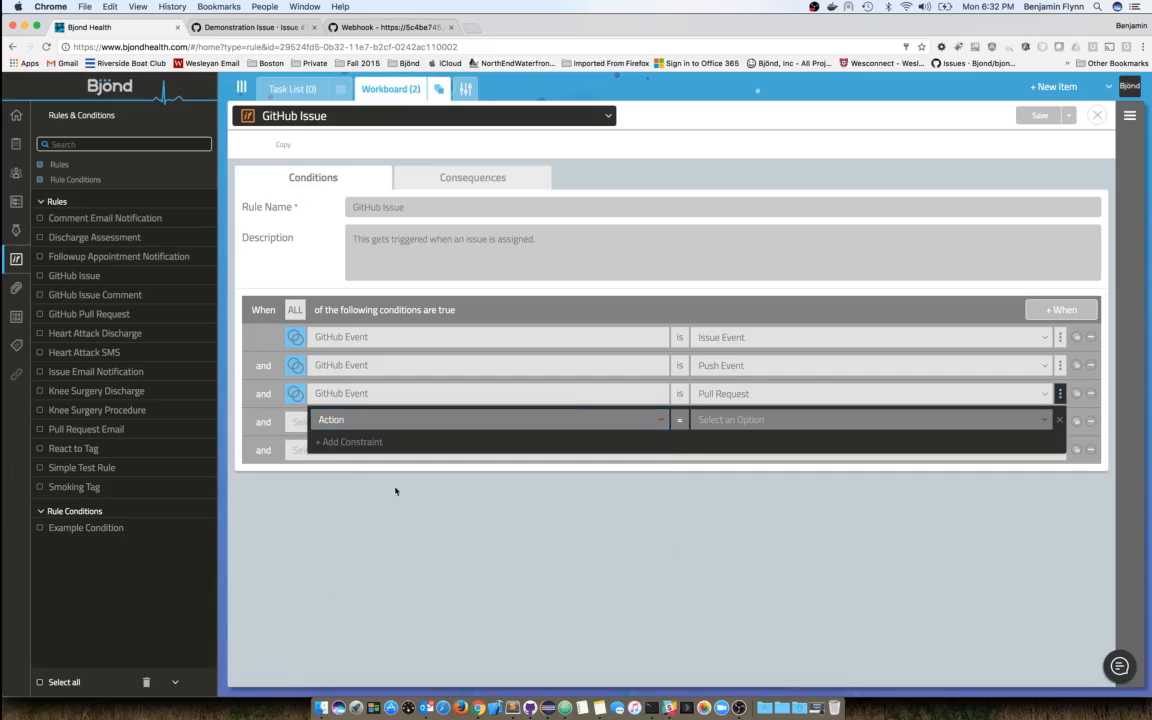
{"action": "left_click", "coordinate": [733, 420]}
{"action": "scroll", "coordinate": [738, 505], "scroll_direction": "down", "scroll_amount": 2}
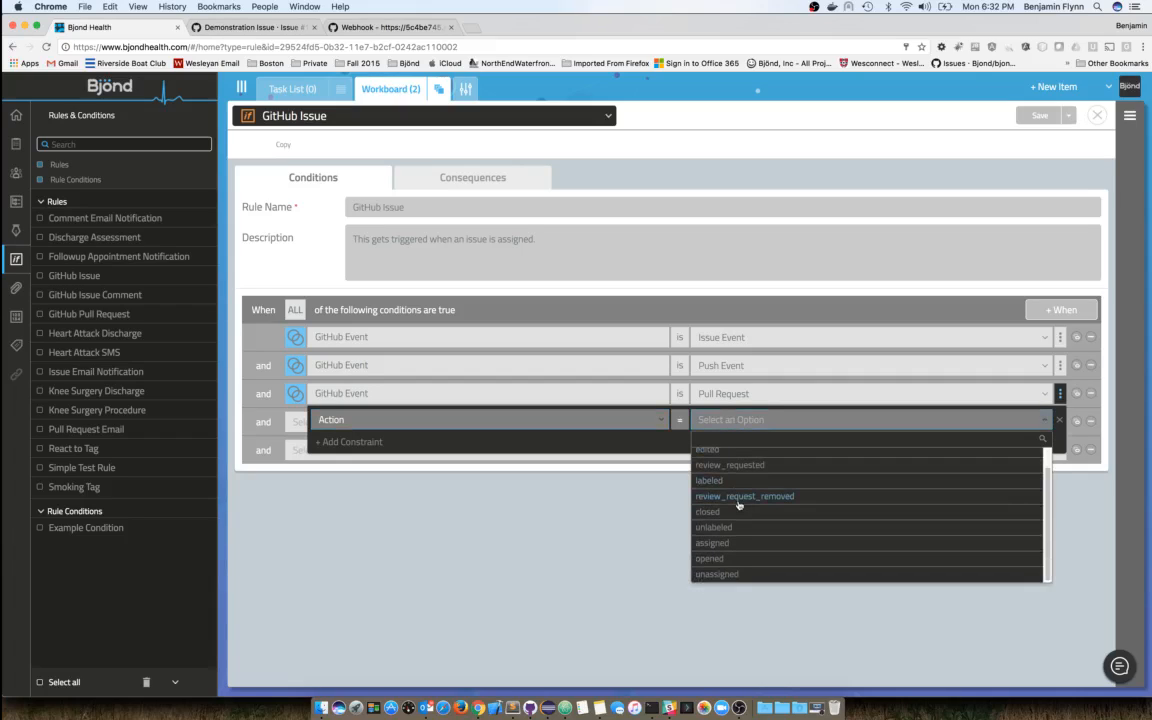
{"action": "scroll", "coordinate": [774, 539], "scroll_direction": "up", "scroll_amount": 1}
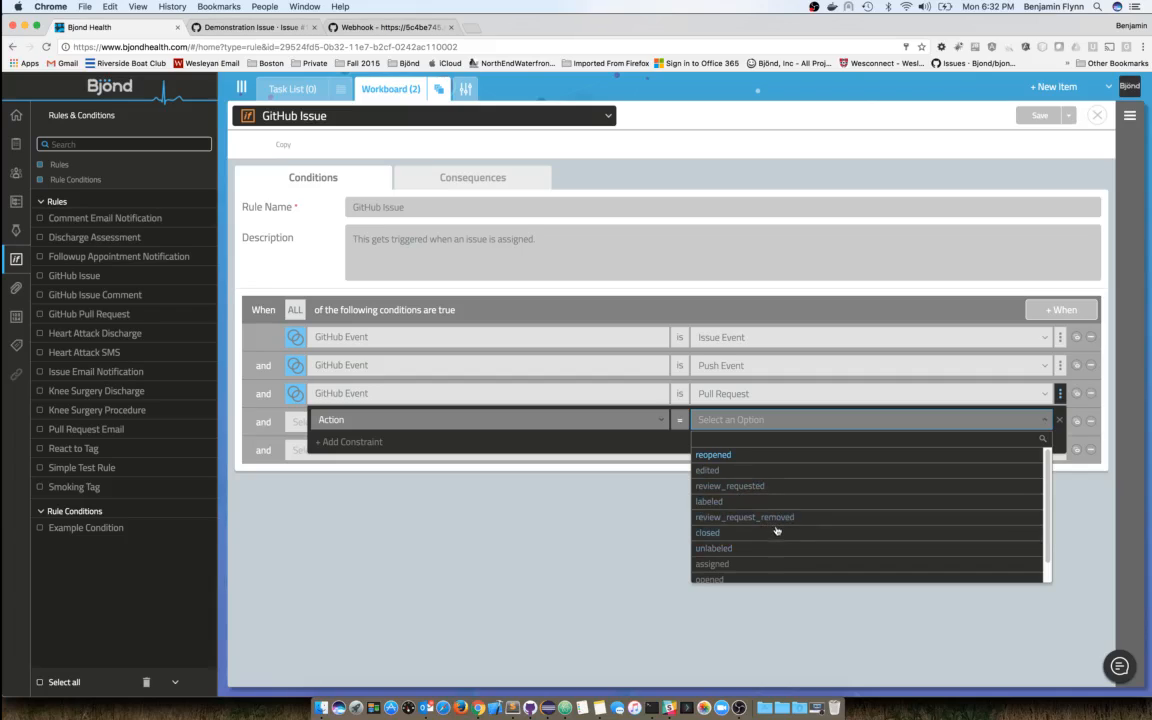
{"action": "scroll", "coordinate": [772, 543], "scroll_direction": "down", "scroll_amount": 1}
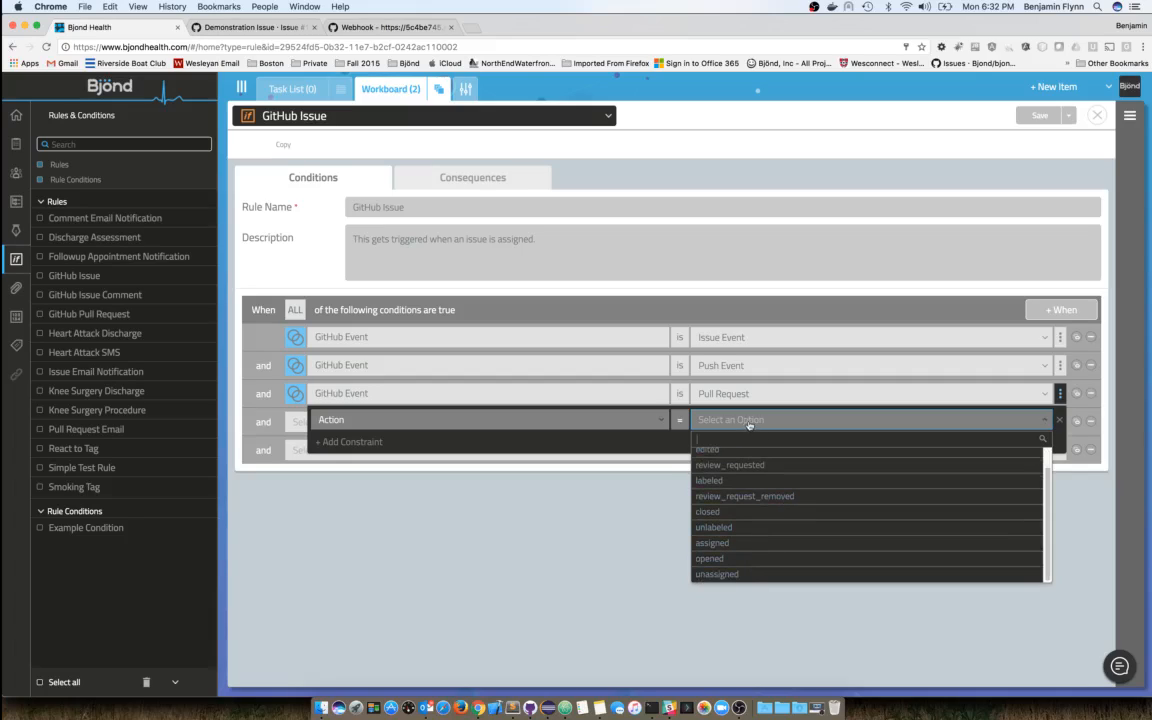
{"action": "left_click", "coordinate": [597, 424]}
- Review the constraint type list again and close it, keeping Action with no value chosen
{"action": "left_click", "coordinate": [597, 424]}
{"action": "scroll", "coordinate": [419, 481], "scroll_direction": "down", "scroll_amount": 1}
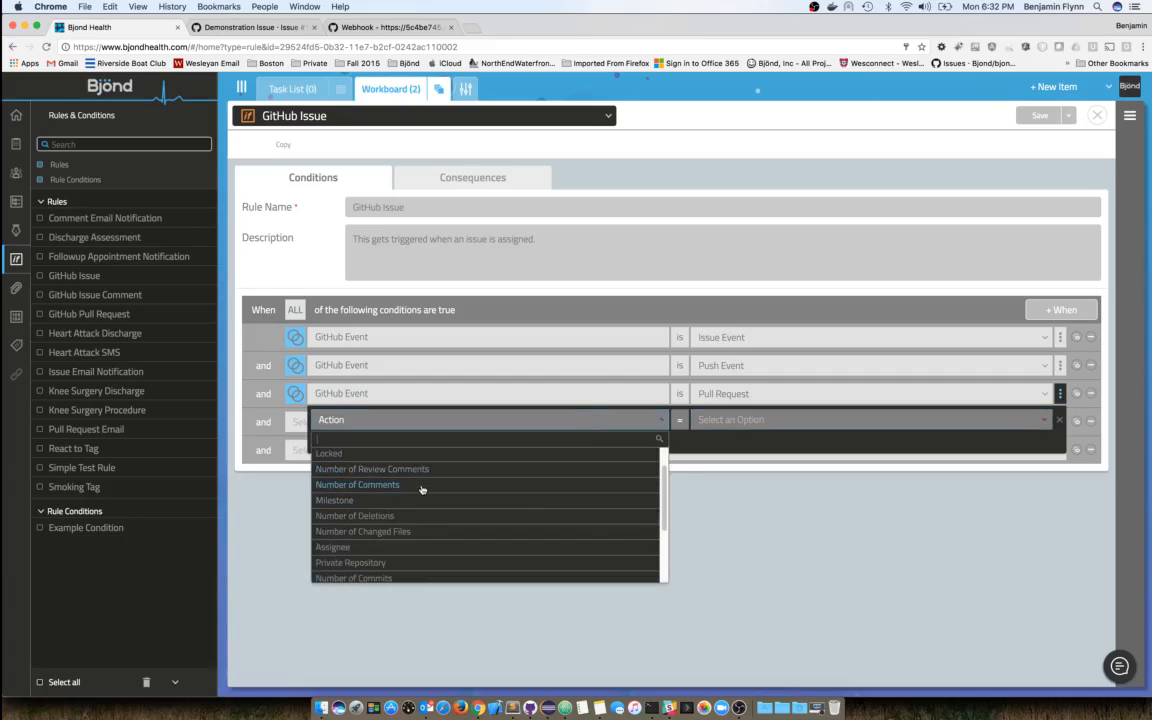
{"action": "scroll", "coordinate": [421, 489], "scroll_direction": "up", "scroll_amount": 1}
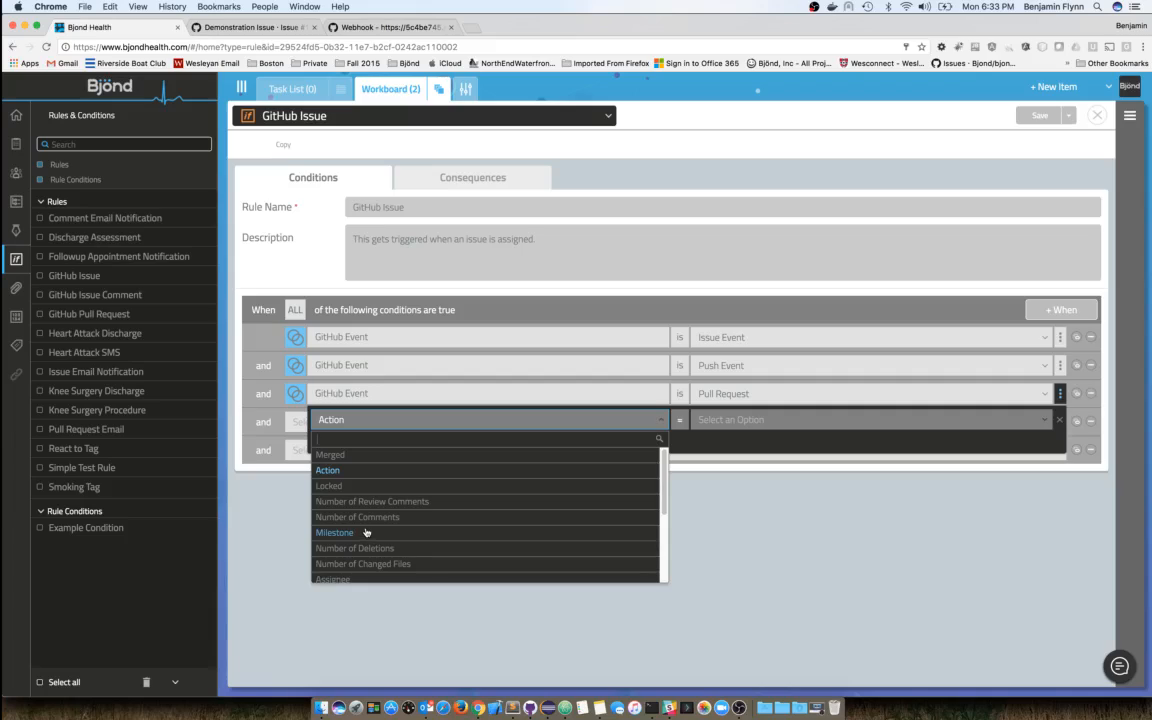
{"action": "scroll", "coordinate": [380, 535], "scroll_direction": "down", "scroll_amount": 1}
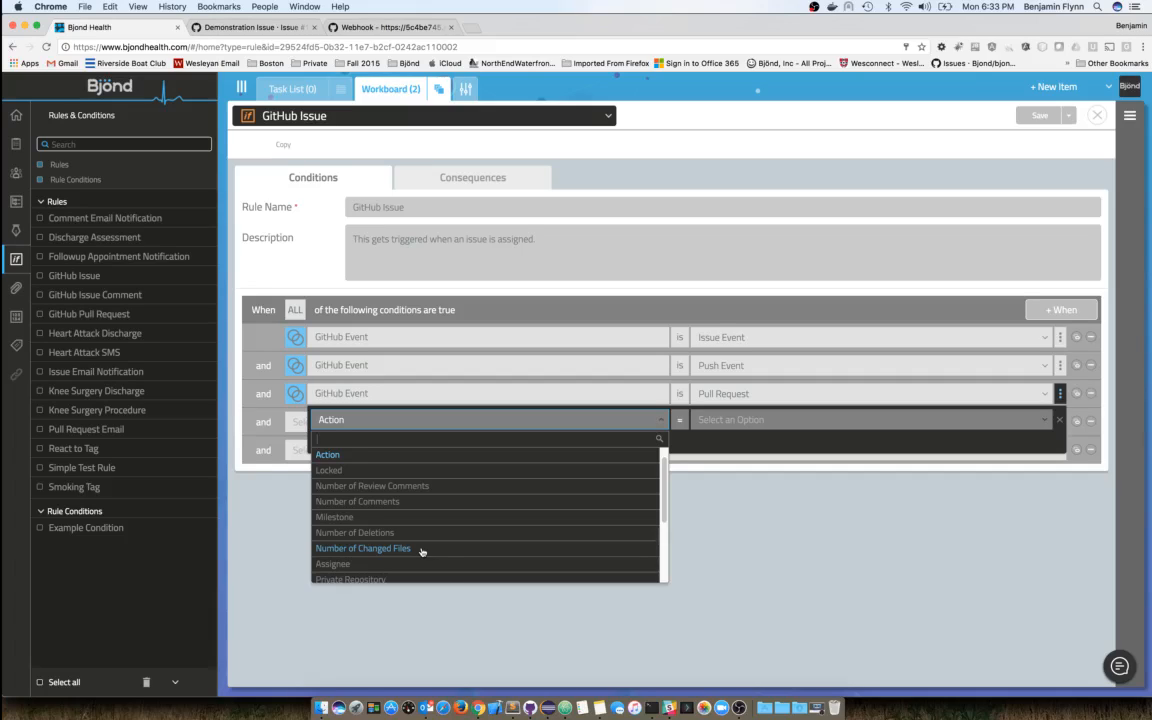
{"action": "scroll", "coordinate": [445, 540], "scroll_direction": "down", "scroll_amount": 5}
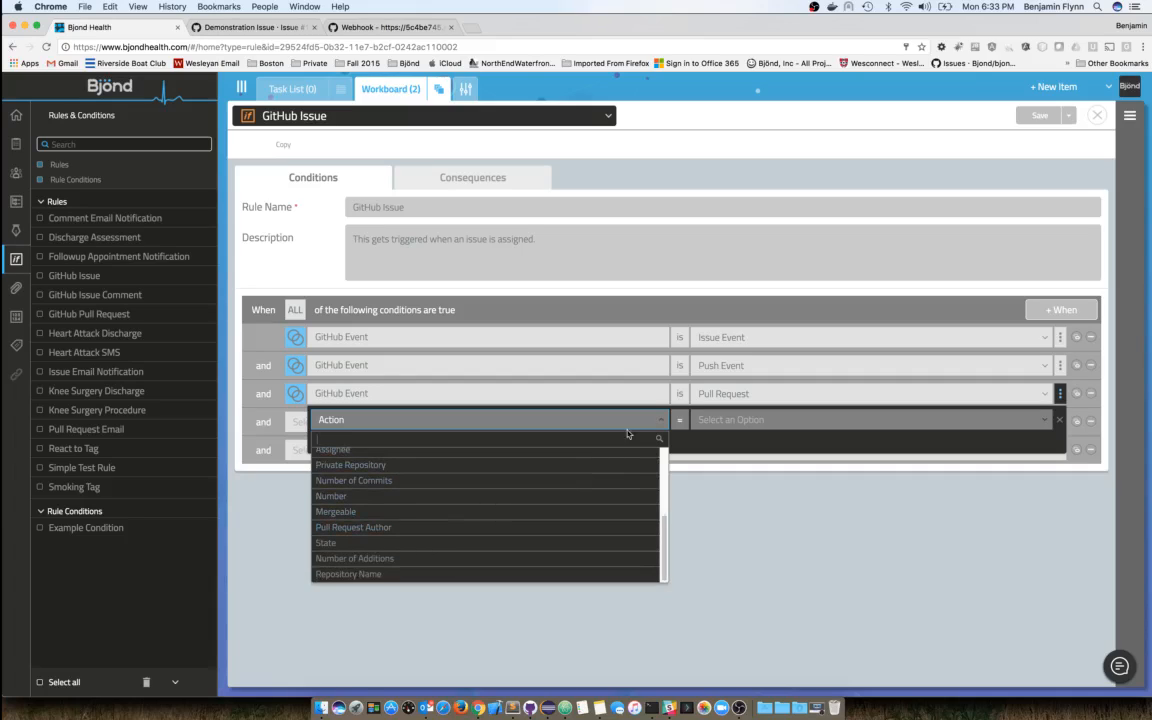
{"action": "left_click", "coordinate": [600, 386]}
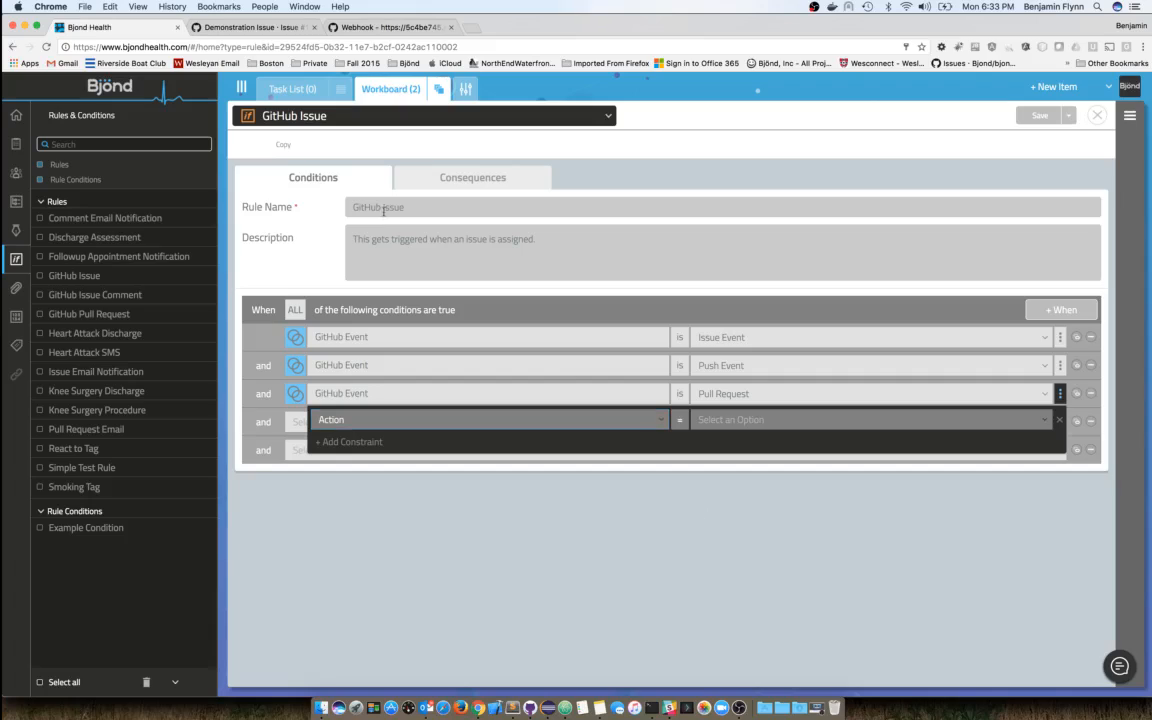
- Show the rule's Consequences tab, where the GitHub Issue task is assigned to Person
{"action": "left_click", "coordinate": [428, 185]}
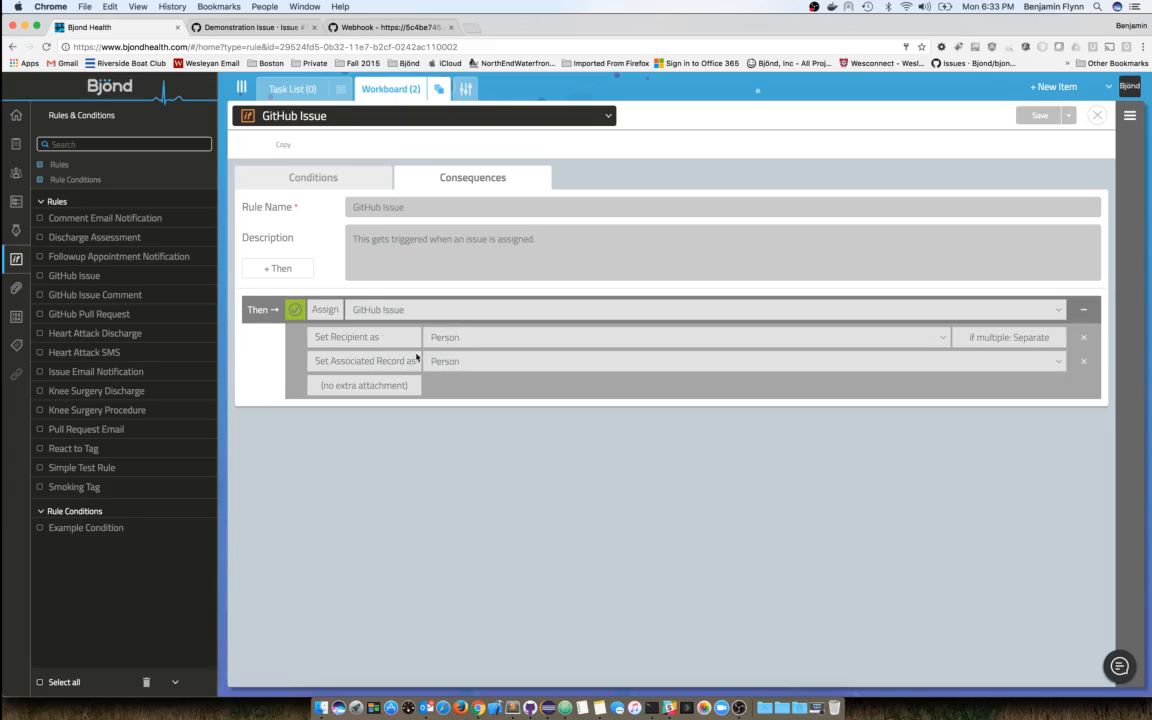
- Add three blank consequence rows below Assign GitHub Issue, browsing the consequence types without choosing one
{"action": "left_click", "coordinate": [285, 270]}
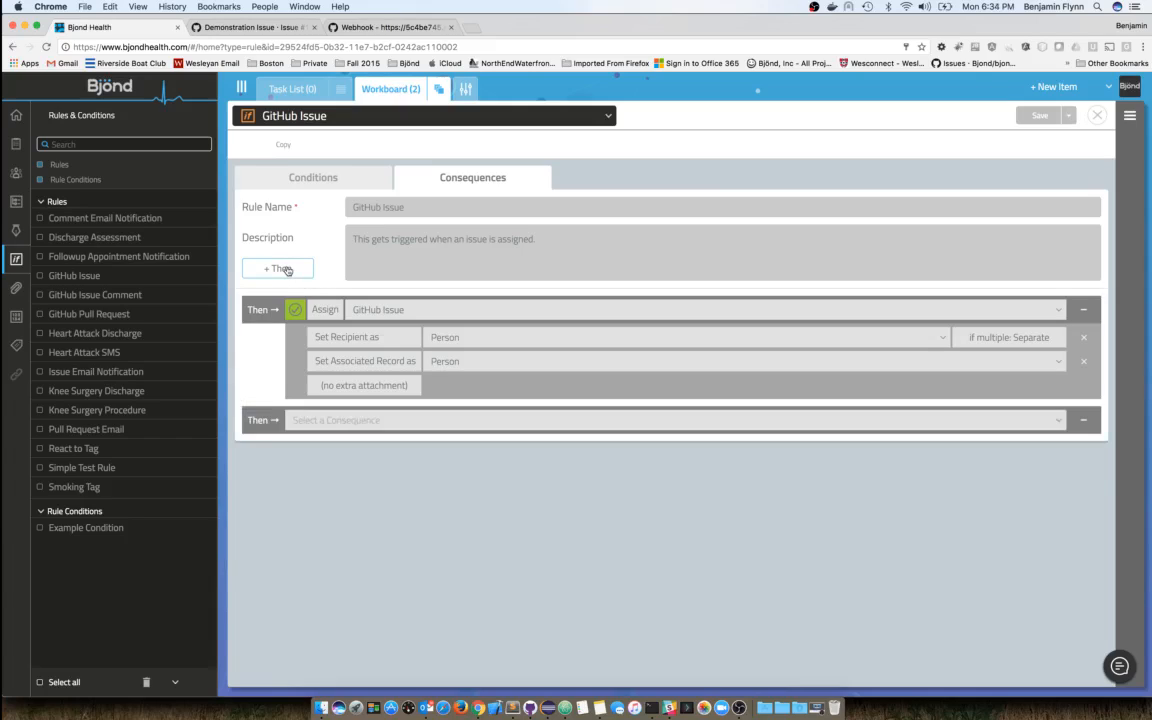
{"action": "left_click", "coordinate": [286, 270]}
{"action": "left_click", "coordinate": [286, 270]}
{"action": "left_click", "coordinate": [390, 420]}
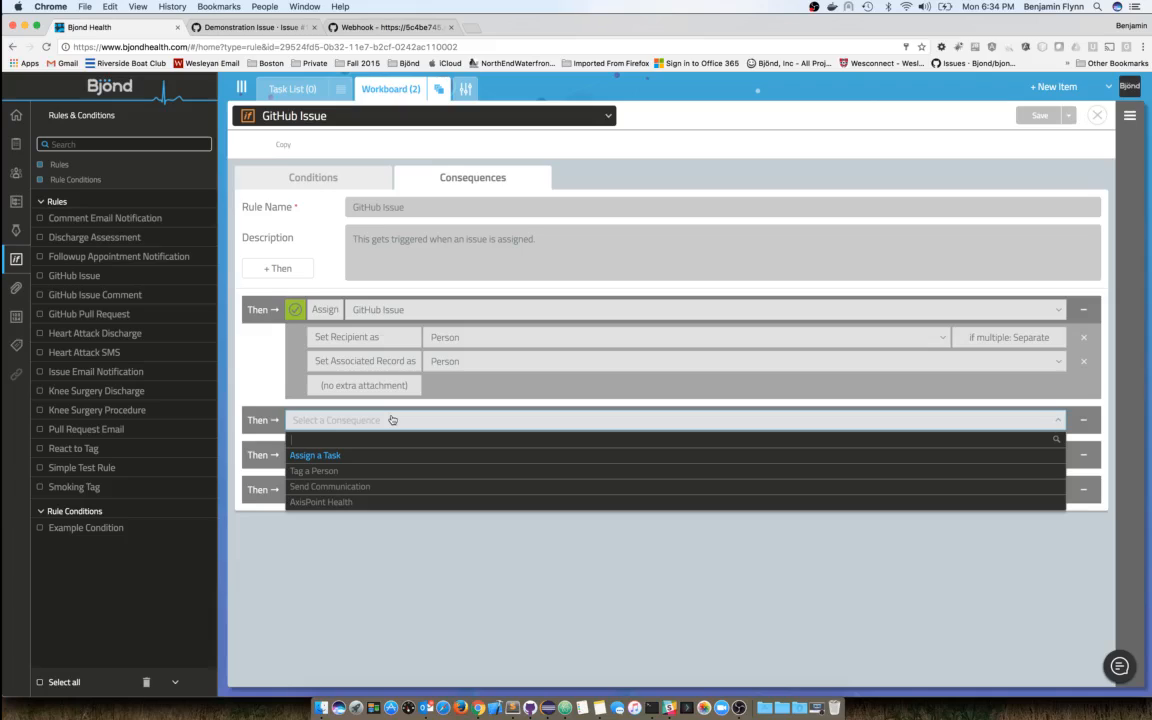
{"action": "left_click", "coordinate": [392, 420]}
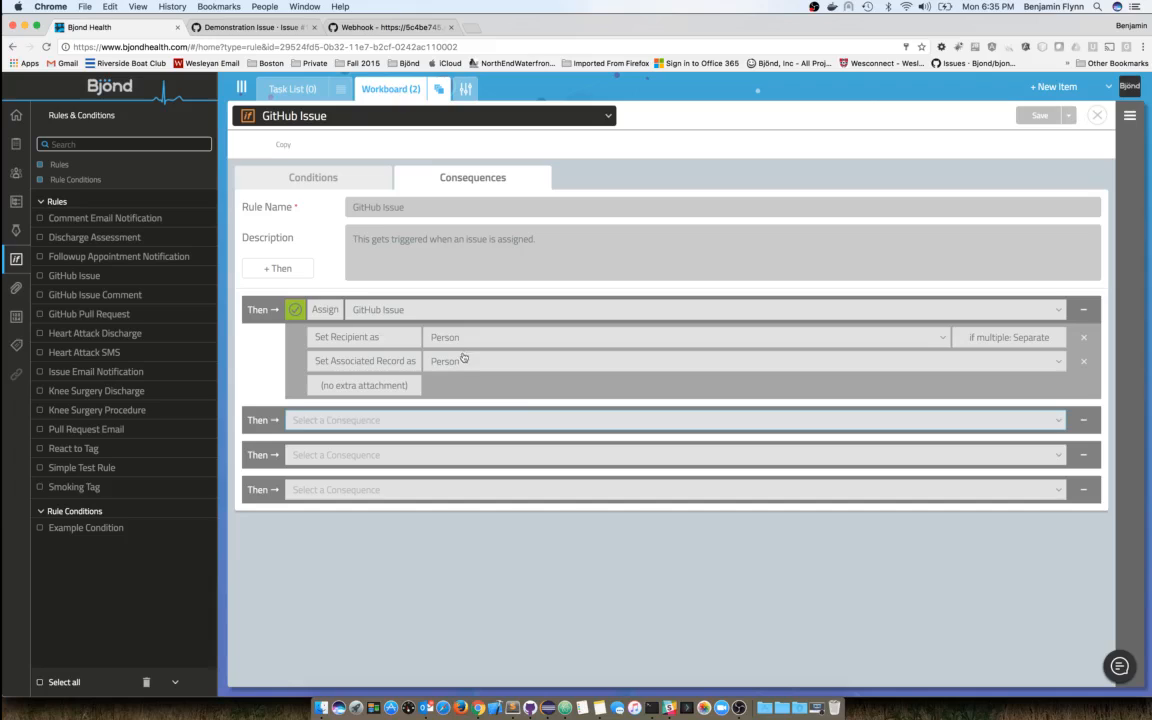
{"action": "left_click", "coordinate": [806, 650]}
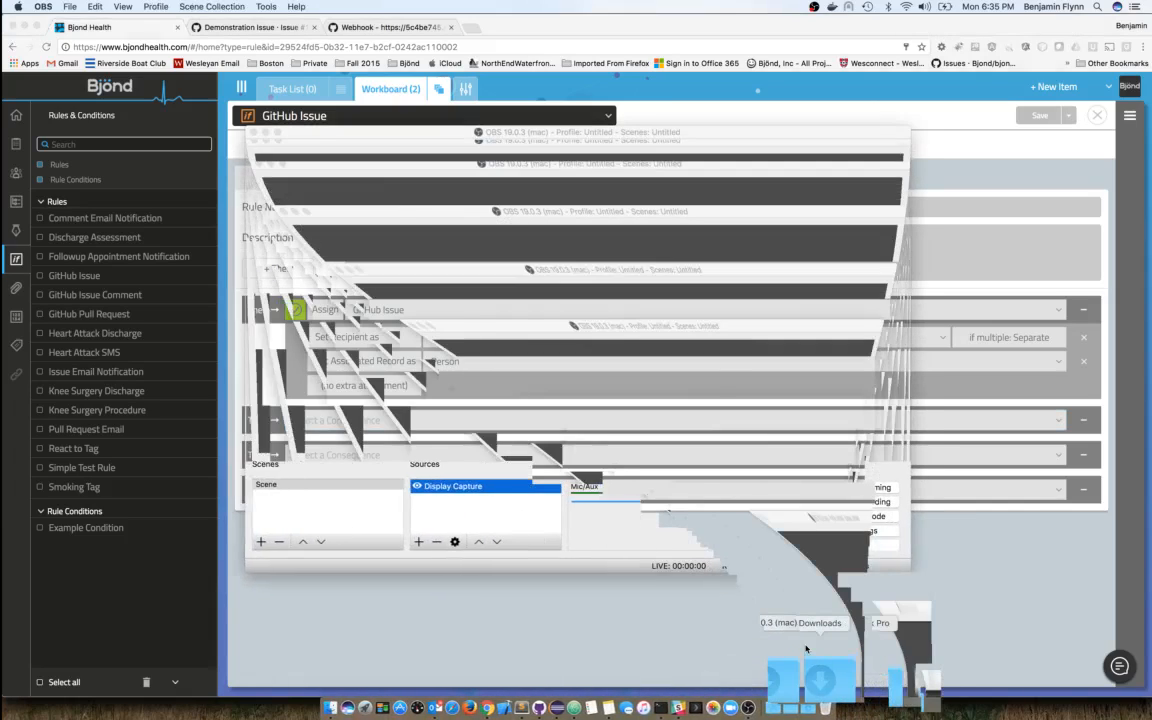